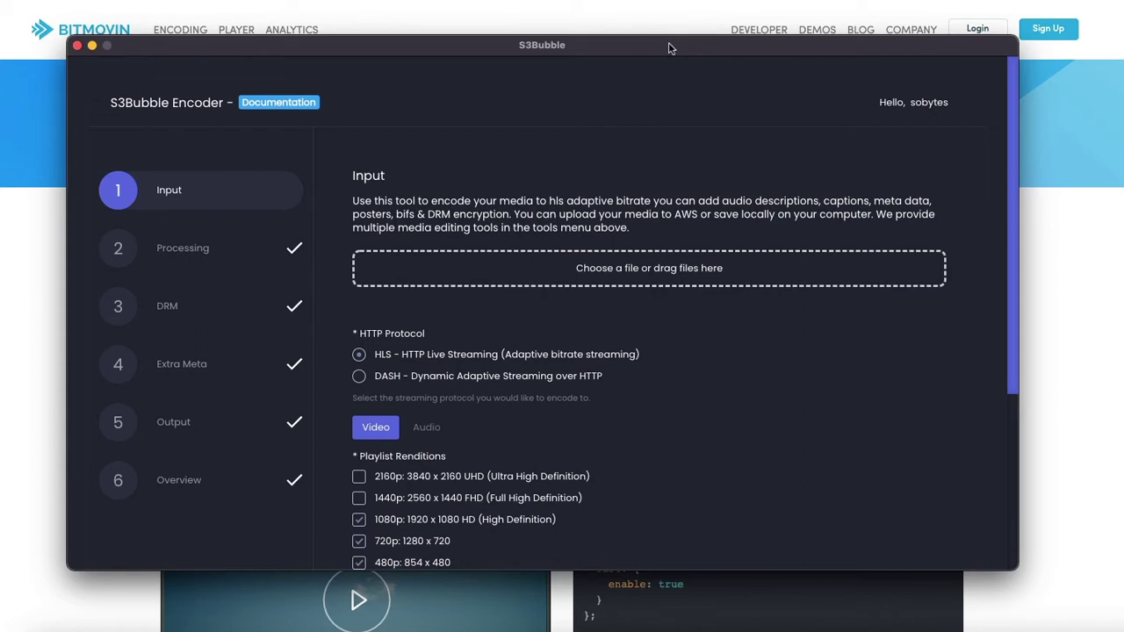
Load intro.mp4 as the input video, choose DASH streaming, and save the Input step
{"action": "left_click_drag", "start_coordinate": [571, 55], "coordinate": [563, 54]}
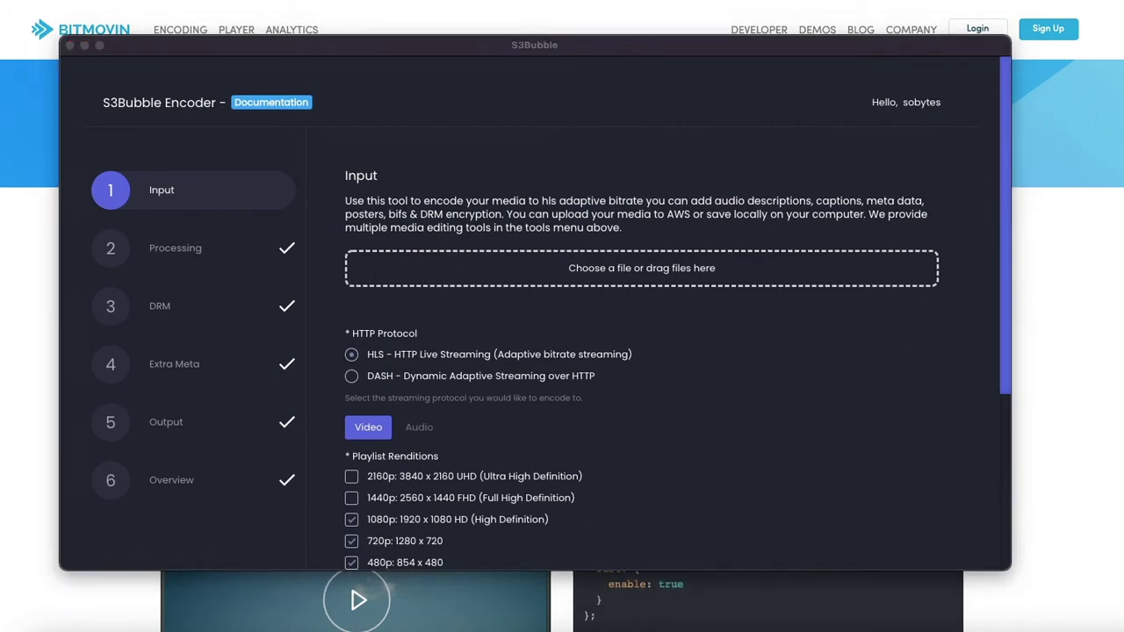
{"action": "left_click_drag", "start_coordinate": [18, 237], "coordinate": [650, 269]}
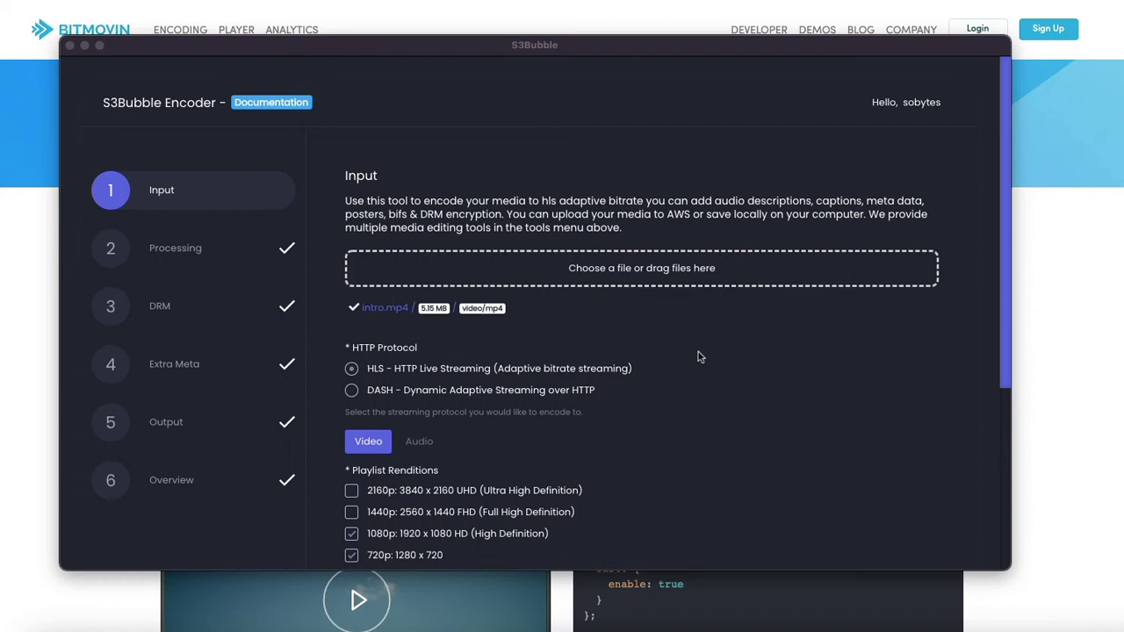
{"action": "scroll", "coordinate": [698, 356], "scroll_direction": "down", "scroll_amount": 1}
{"action": "left_click", "coordinate": [354, 391]}
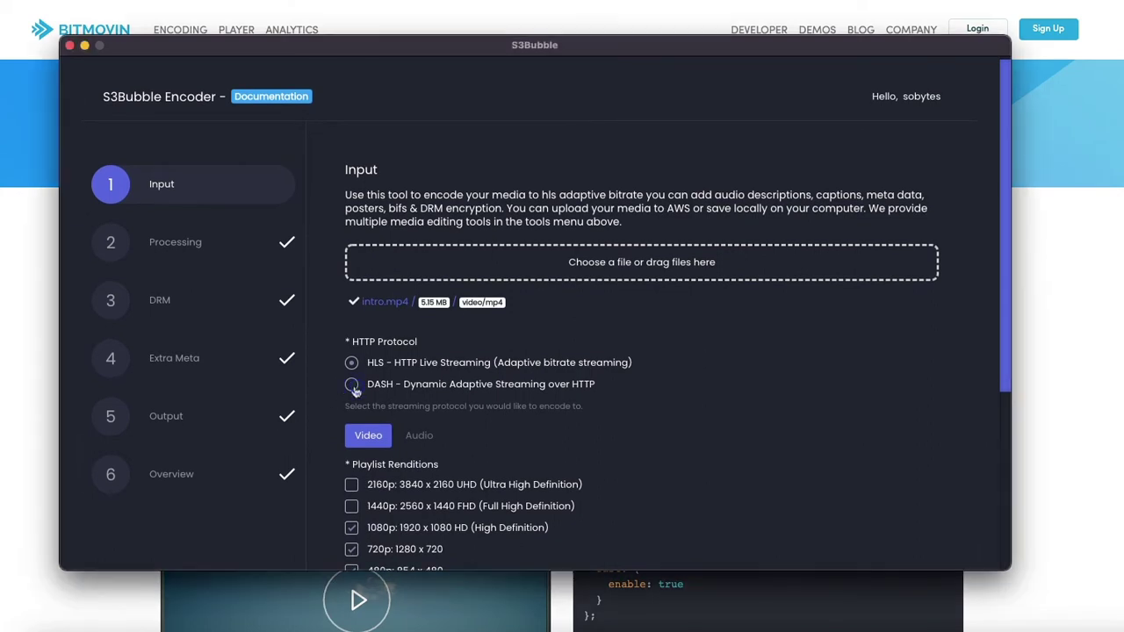
{"action": "scroll", "coordinate": [727, 346], "scroll_direction": "down", "scroll_amount": 3}
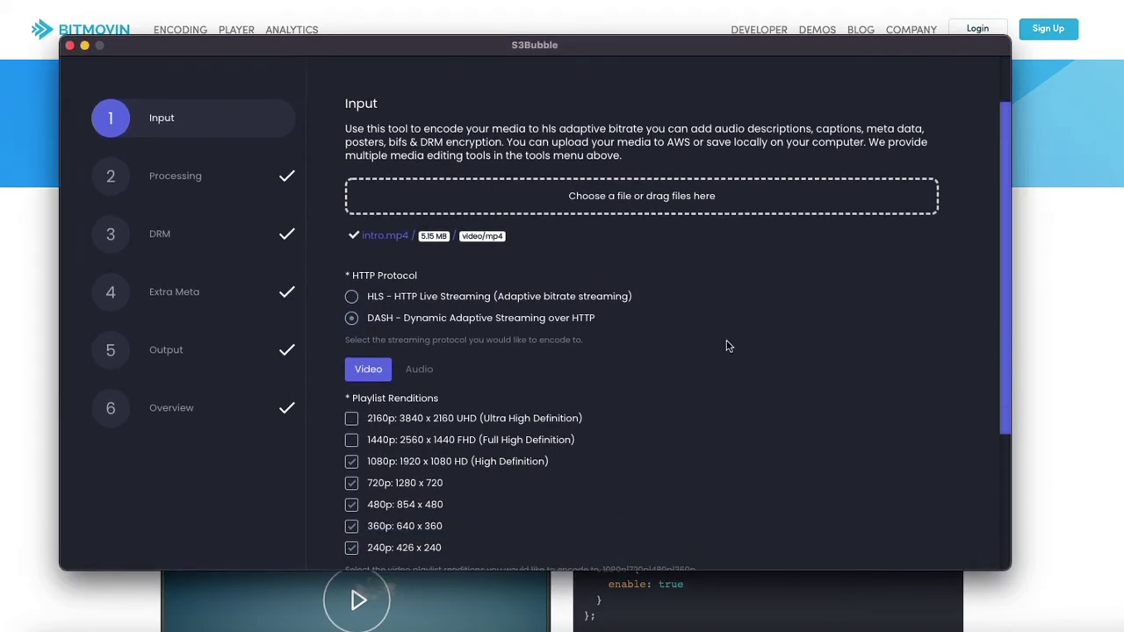
{"action": "scroll", "coordinate": [727, 346], "scroll_direction": "down", "scroll_amount": 1}
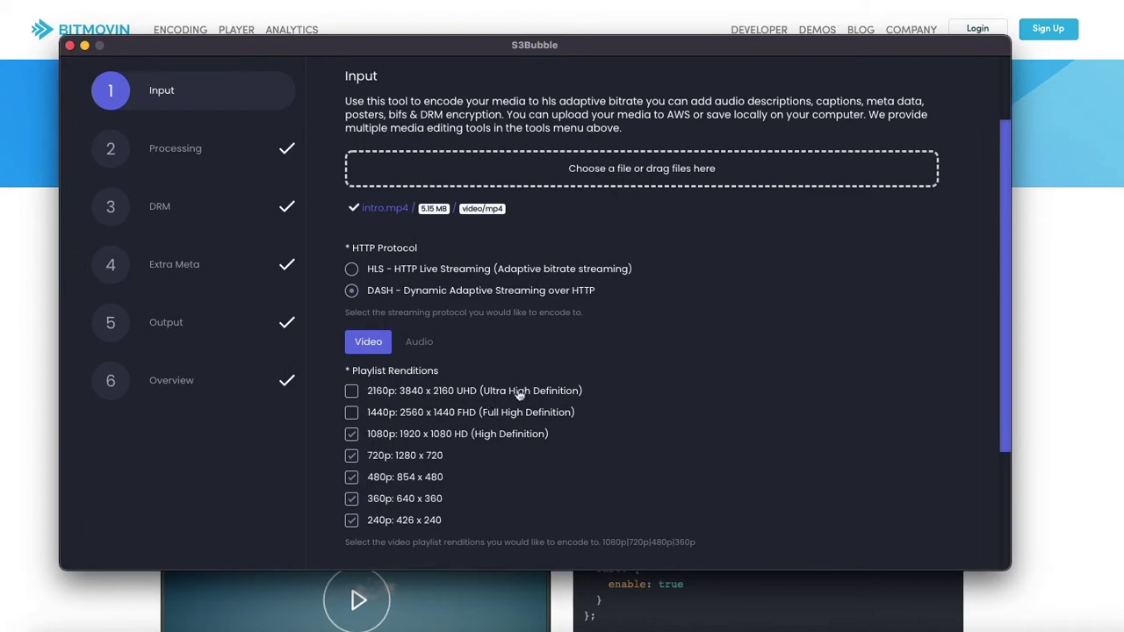
{"action": "scroll", "coordinate": [791, 435], "scroll_direction": "down", "scroll_amount": 7}
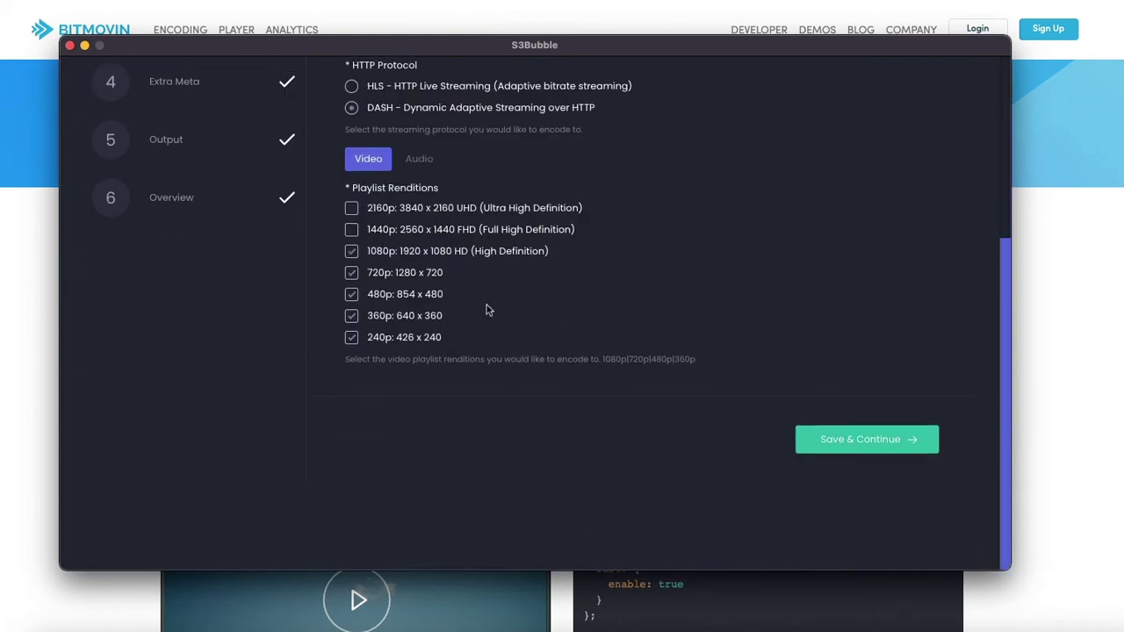
{"action": "left_click", "coordinate": [864, 444]}
Add a subtitle track with language English, default No, label English, and save Processing
{"action": "left_click", "coordinate": [929, 109]}
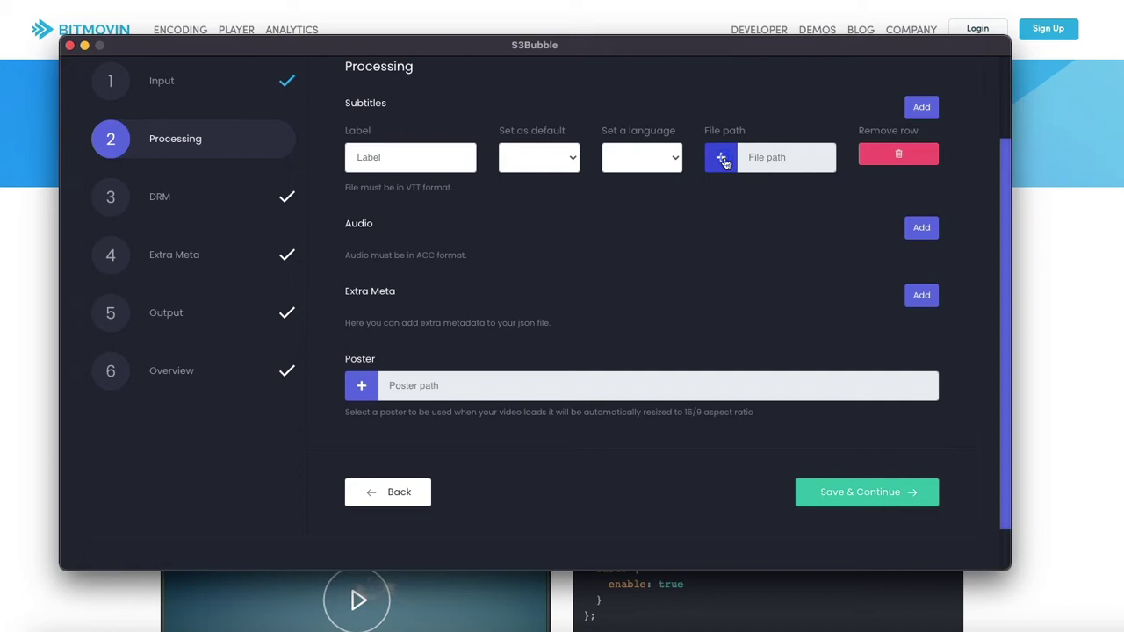
{"action": "left_click", "coordinate": [639, 159]}
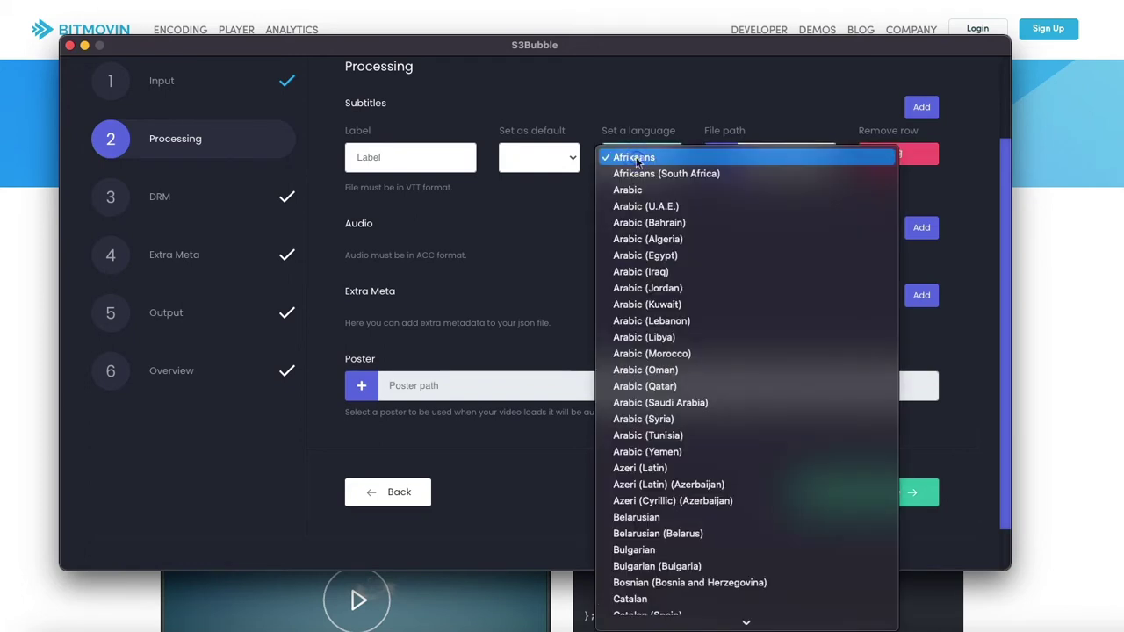
{"action": "key", "text": "e"}
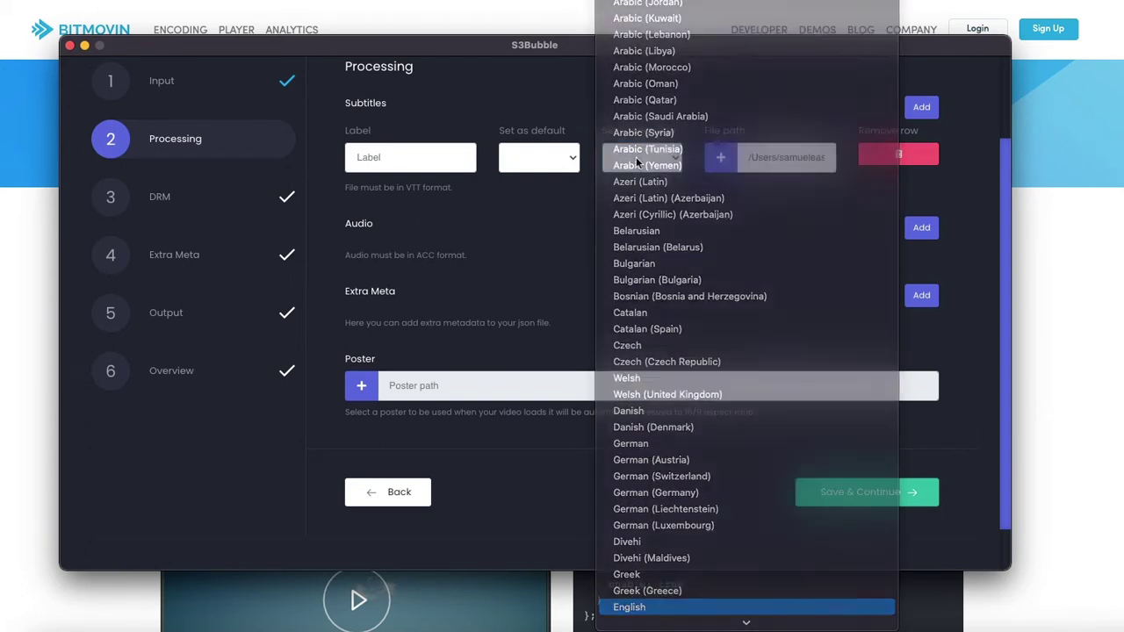
{"action": "key", "text": "Return"}
{"action": "left_click", "coordinate": [523, 158]}
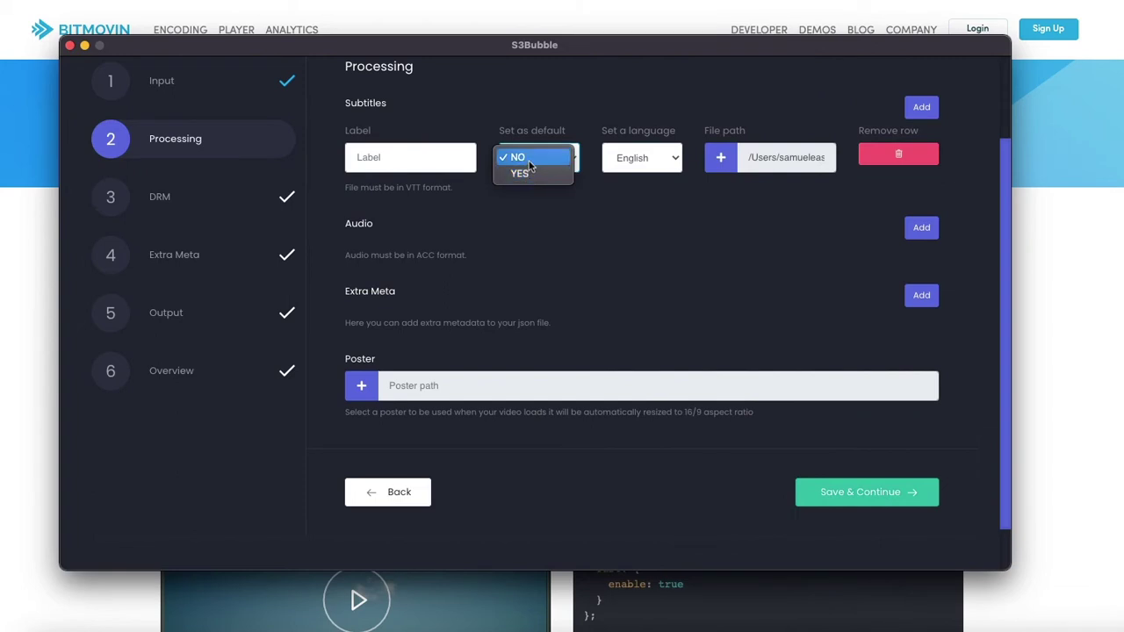
{"action": "left_click", "coordinate": [518, 157]}
{"action": "left_click", "coordinate": [411, 161]}
{"action": "type", "text": "English"}
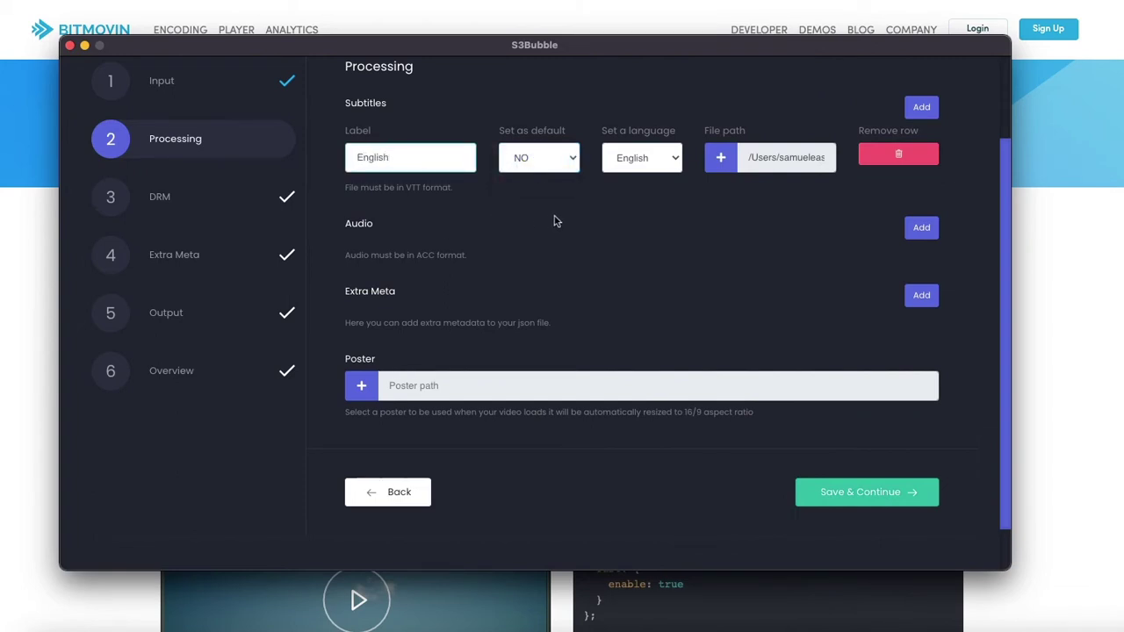
{"action": "left_click", "coordinate": [555, 219]}
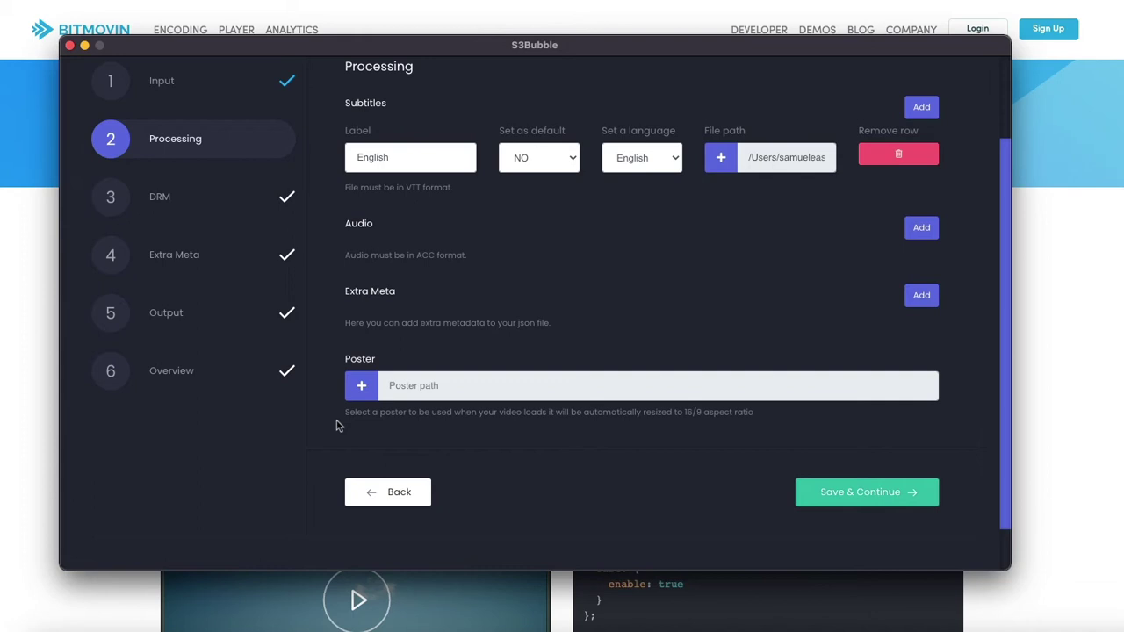
{"action": "left_click", "coordinate": [876, 494]}
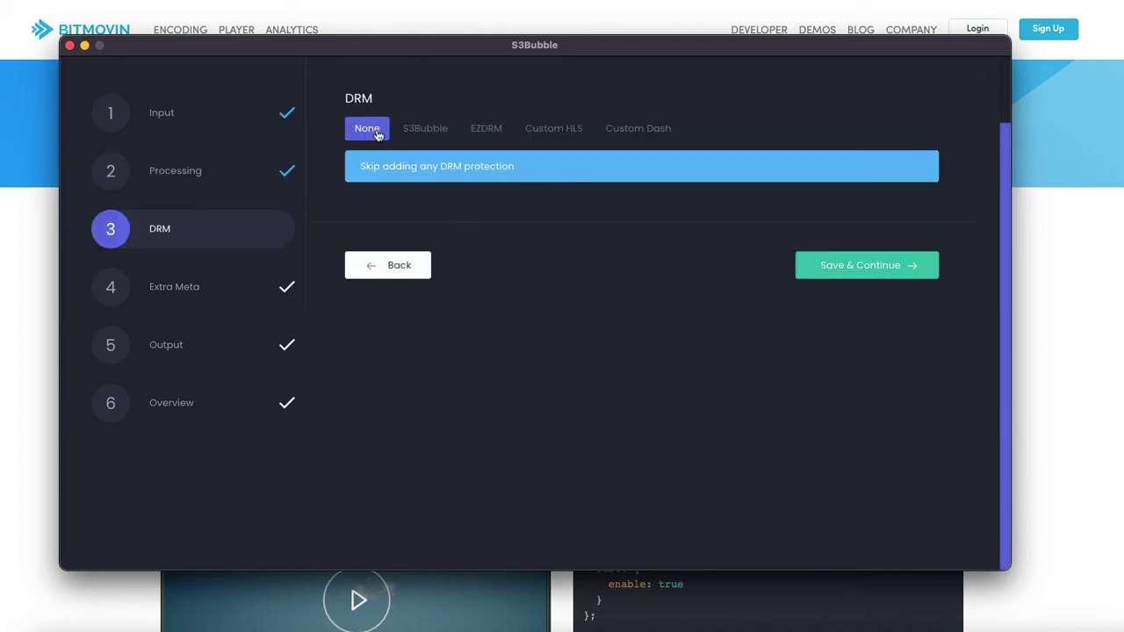
Switch DRM protection to EZDRM and generate a new key ID
{"action": "left_click", "coordinate": [488, 134]}
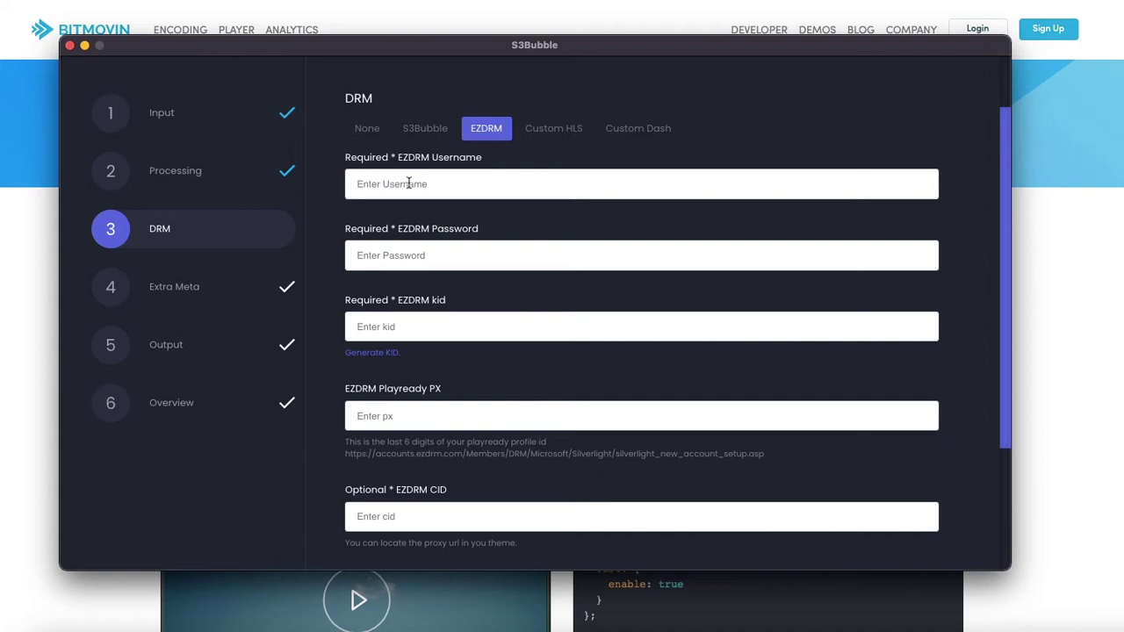
{"action": "scroll", "coordinate": [431, 197], "scroll_direction": "down", "scroll_amount": 1}
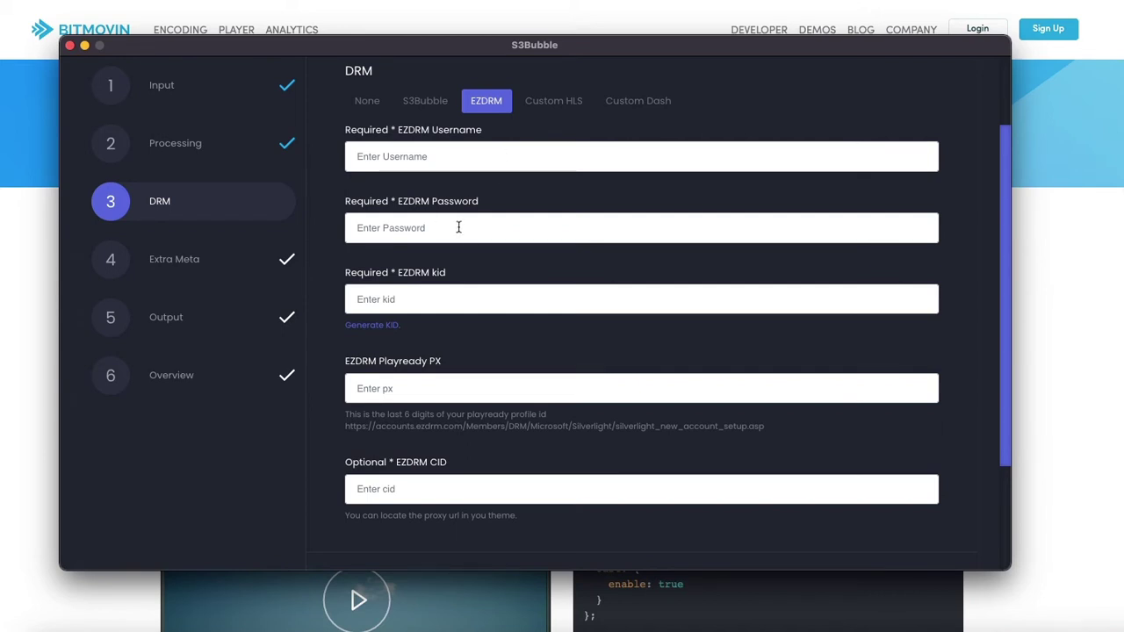
{"action": "left_click", "coordinate": [383, 326]}
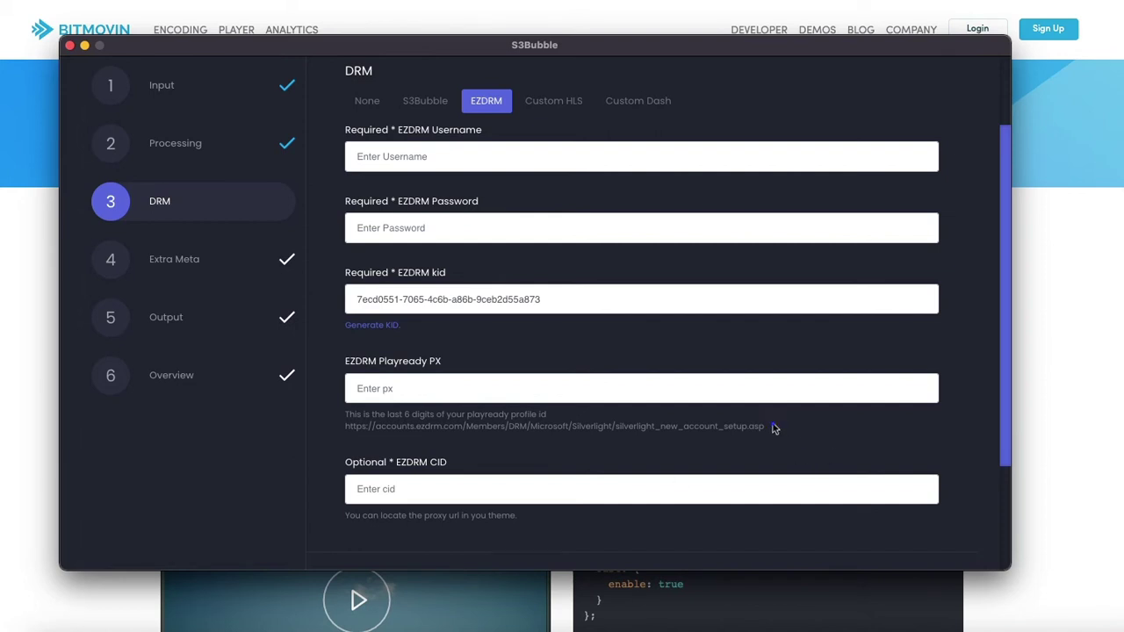
Fill in the PlayReady PX value from the last six digits of the profile ID
{"action": "left_click_drag", "start_coordinate": [772, 427], "coordinate": [347, 424]}
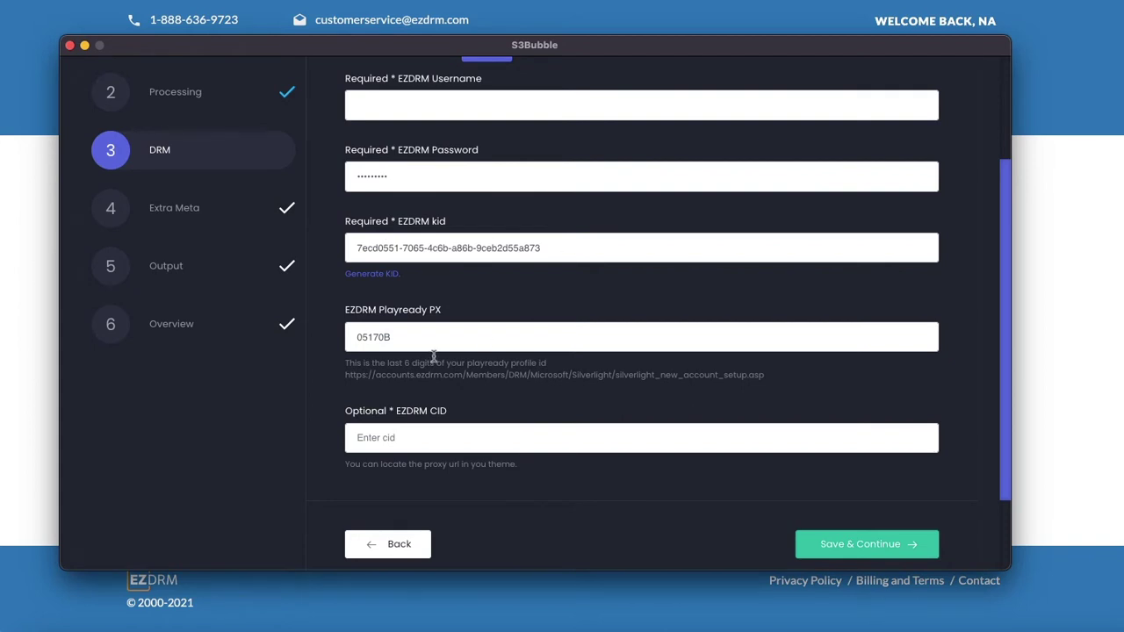
{"action": "left_click_drag", "start_coordinate": [353, 340], "coordinate": [466, 308]}
{"action": "left_click", "coordinate": [466, 309]}
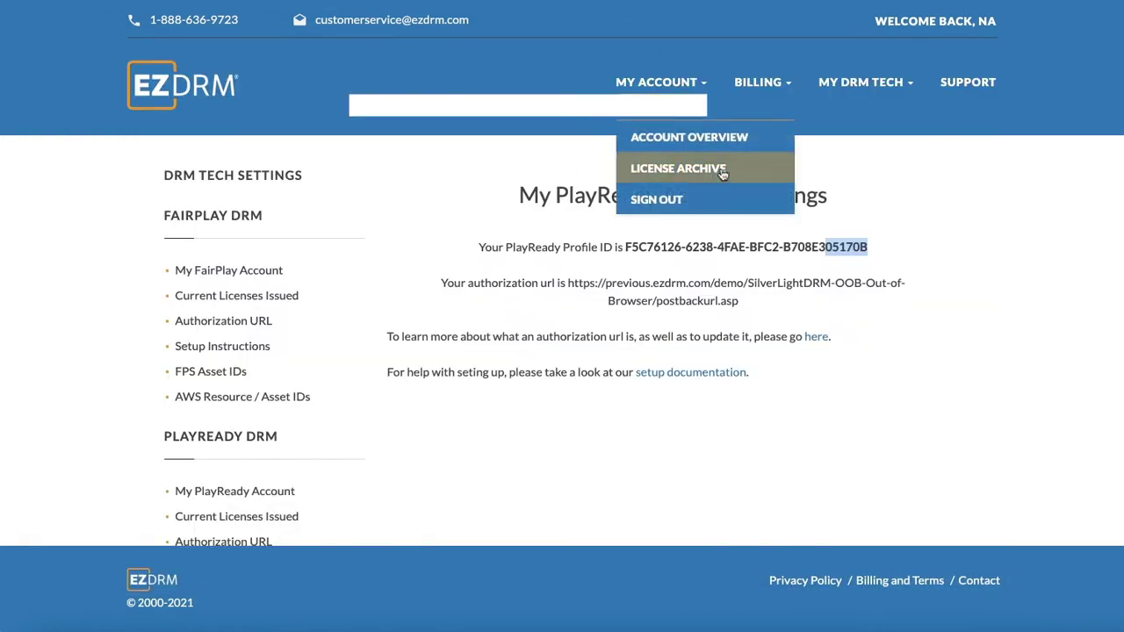
{"action": "left_click", "coordinate": [971, 217]}
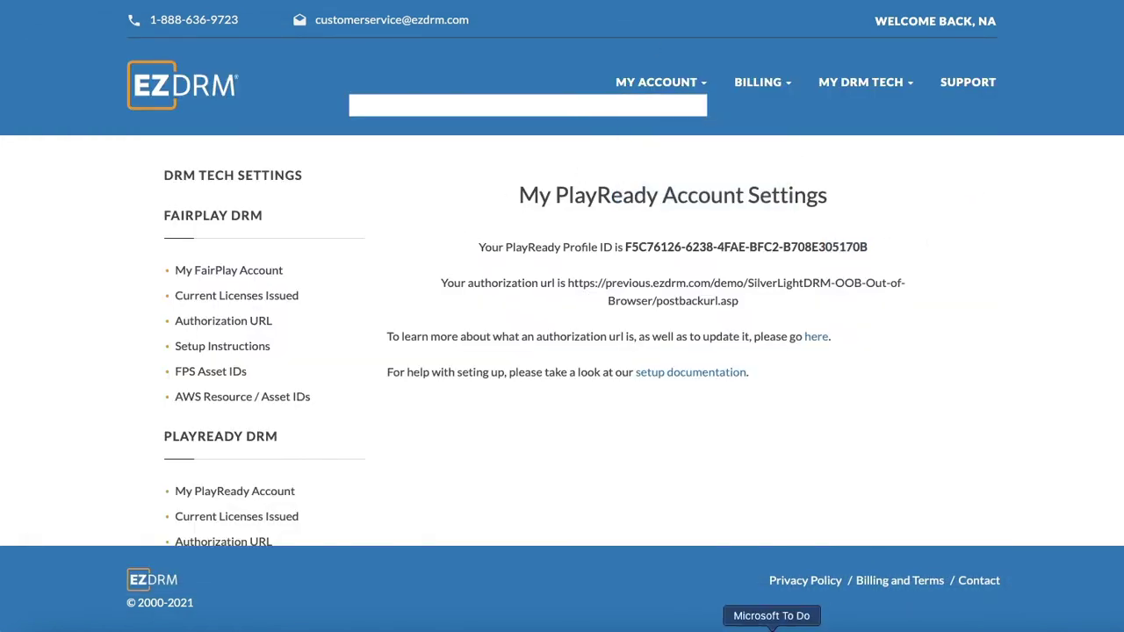
{"action": "left_click", "coordinate": [916, 625]}
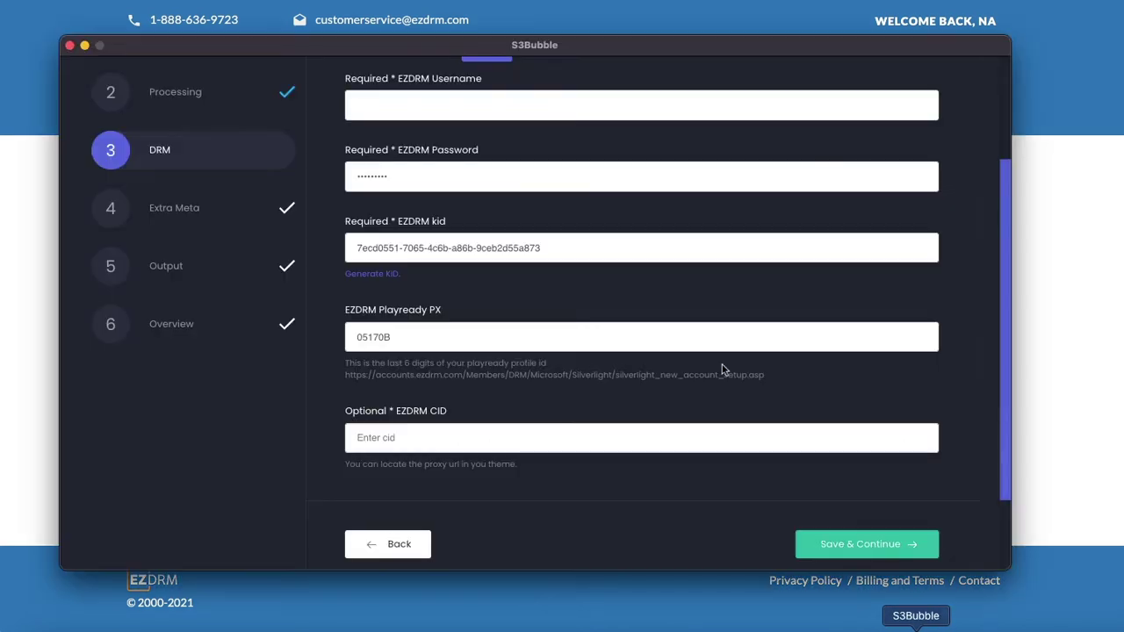
Save DRM, skip Extra Meta, and save output to bucket wptuts-deliver with its Cloudfront distribution
{"action": "left_click", "coordinate": [848, 539]}
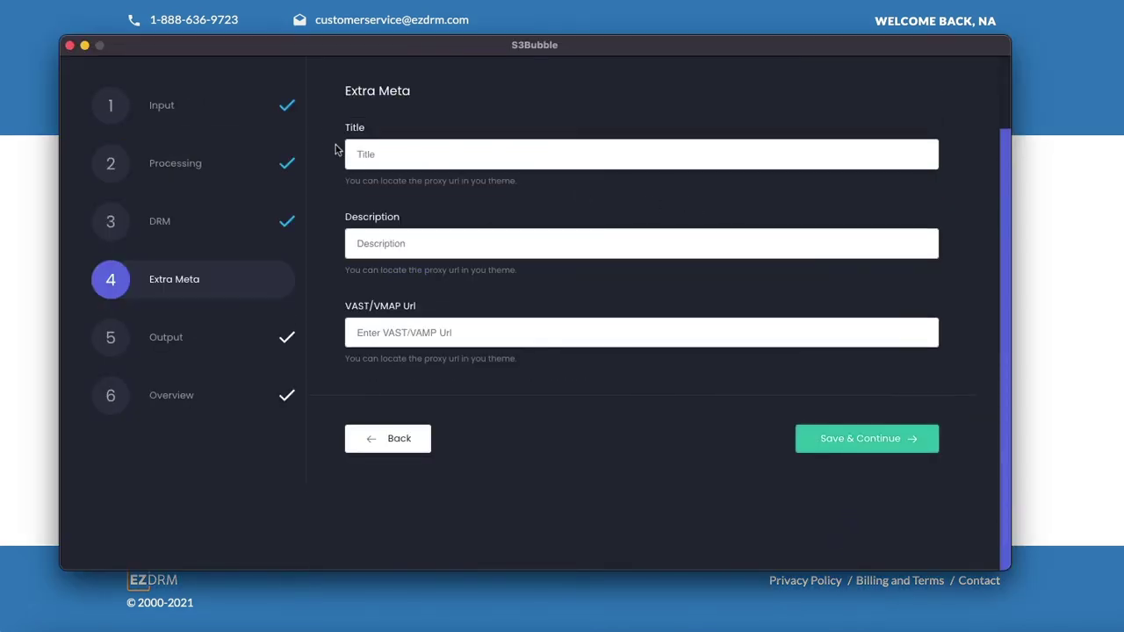
{"action": "left_click", "coordinate": [842, 443]}
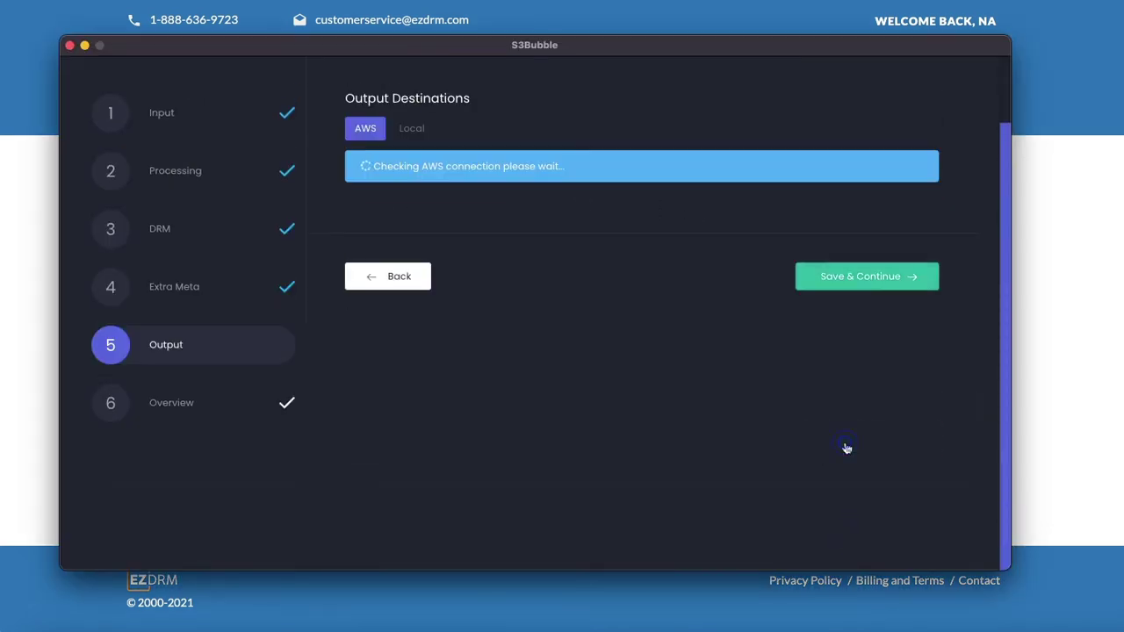
{"action": "scroll", "coordinate": [420, 149], "scroll_direction": "down", "scroll_amount": 2}
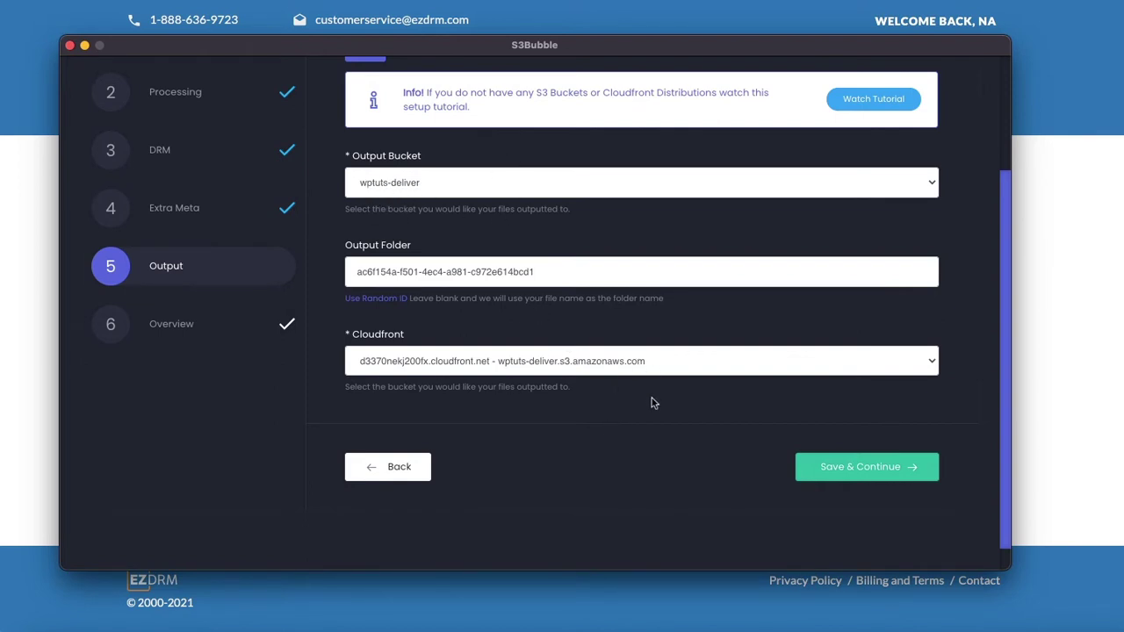
{"action": "left_click", "coordinate": [866, 471]}
Run the DASH encoding job and copy the CloudFront master.mpd source URL for the DRM test page
{"action": "left_click", "coordinate": [865, 263]}
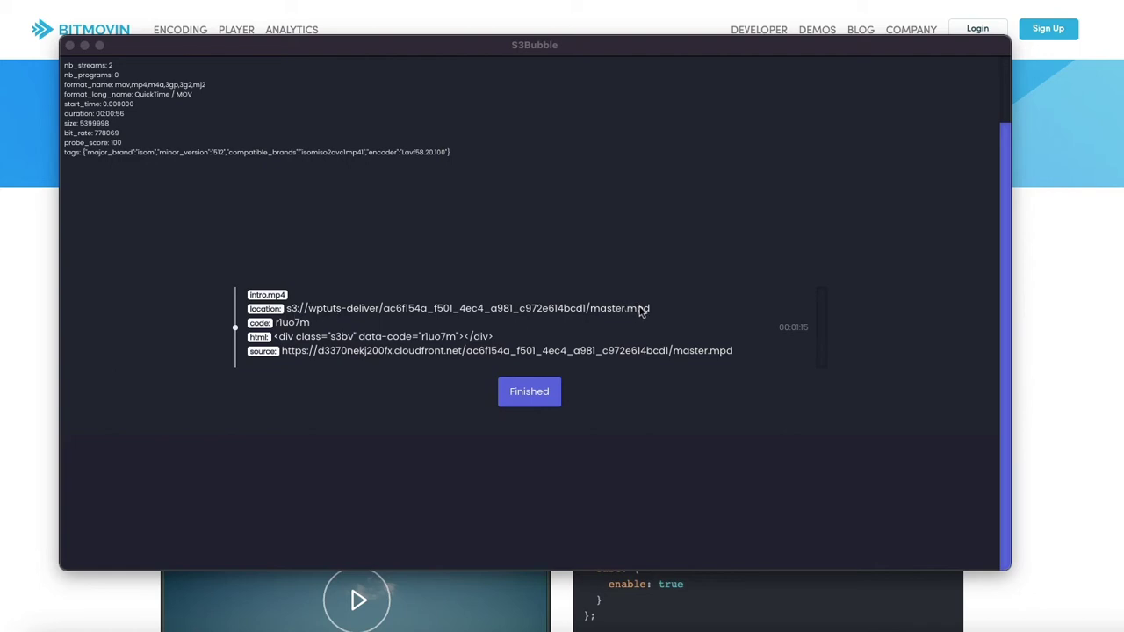
{"action": "left_click_drag", "start_coordinate": [660, 314], "coordinate": [296, 308]}
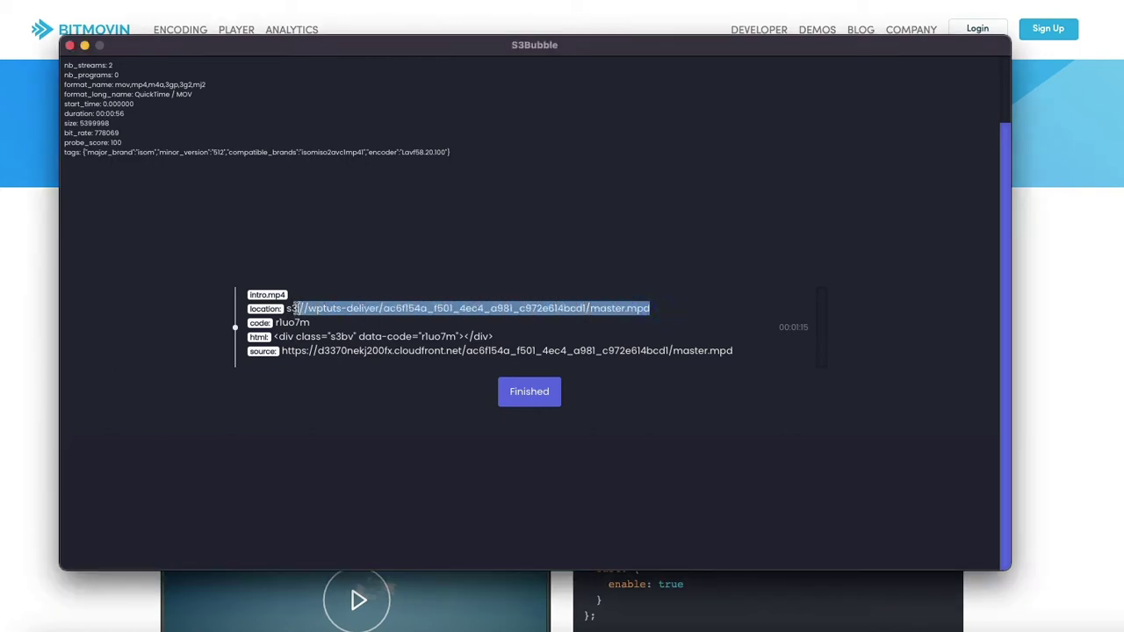
{"action": "left_click_drag", "start_coordinate": [282, 351], "coordinate": [753, 348]}
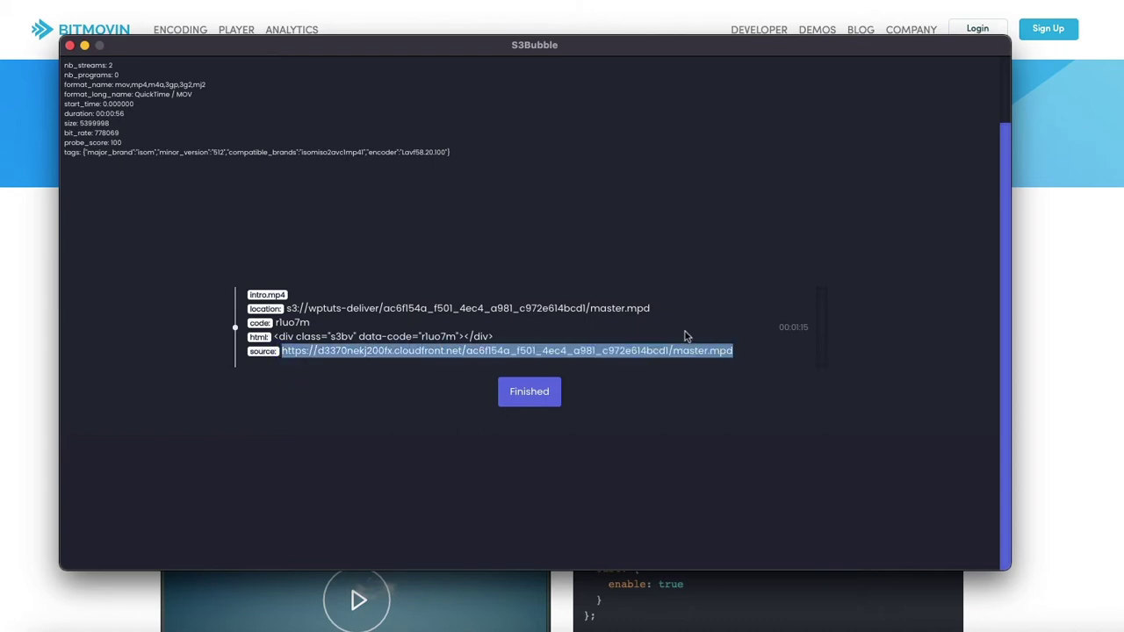
{"action": "left_click", "coordinate": [31, 211]}
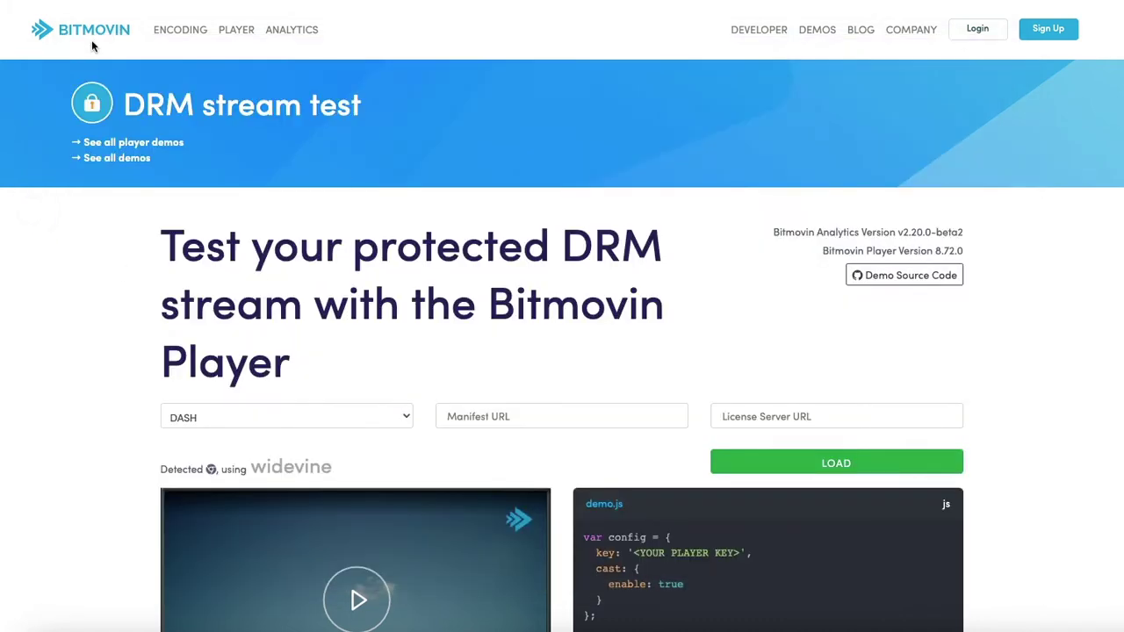
Load the master.mpd manifest URL with the EZDRM Widevine license server URL into the test player
{"action": "scroll", "coordinate": [455, 302], "scroll_direction": "down", "scroll_amount": 1}
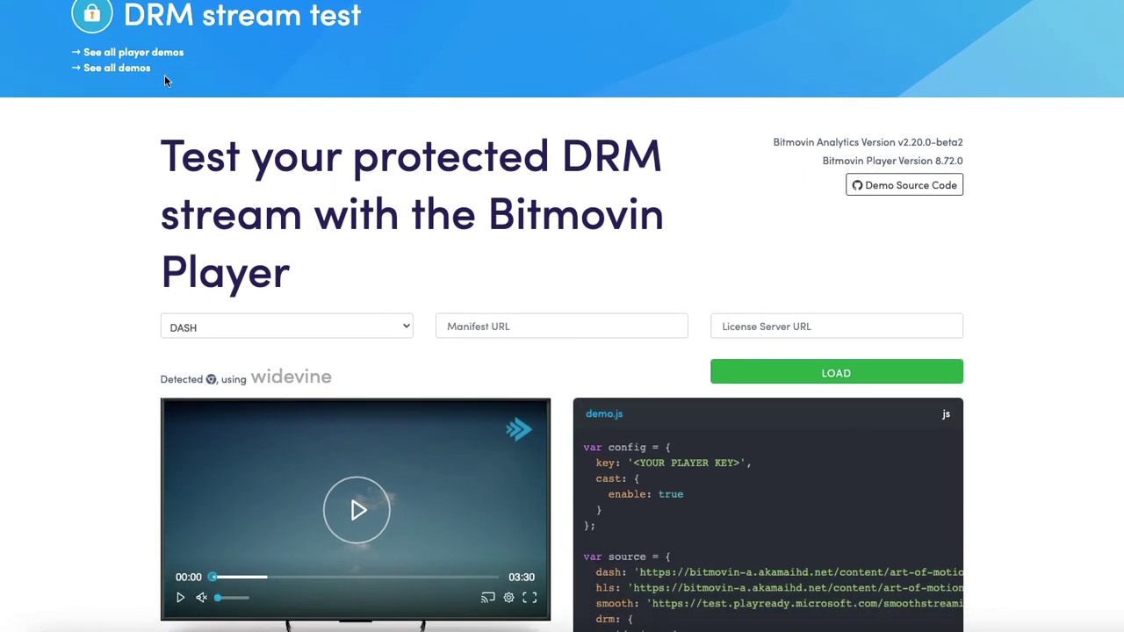
{"action": "left_click", "coordinate": [451, 324]}
{"action": "key", "text": "ctrl+v"}
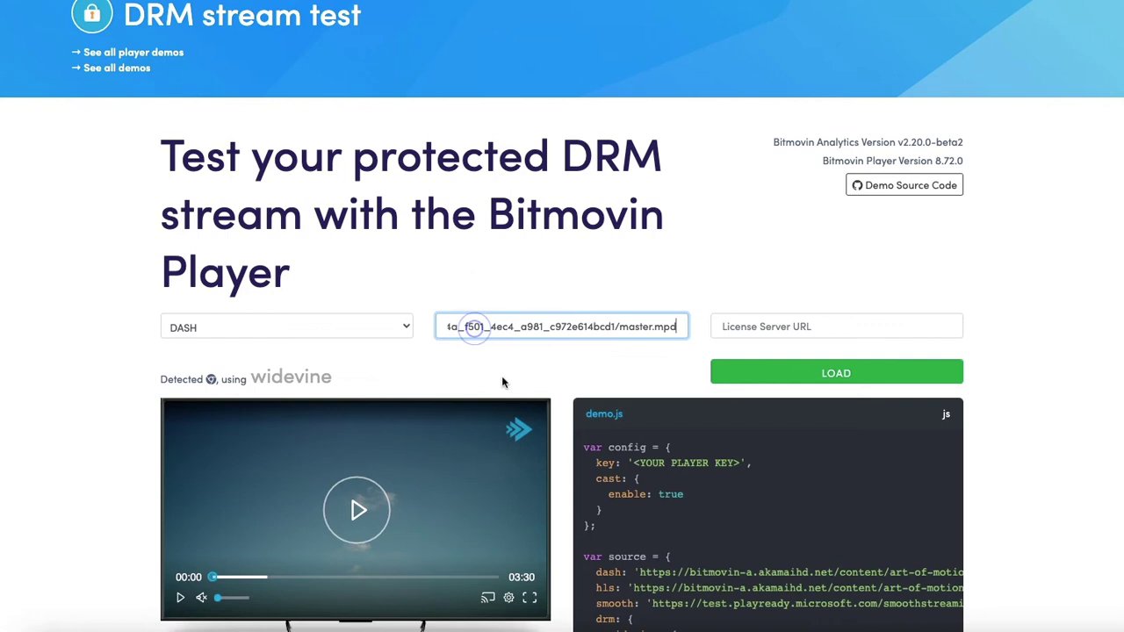
{"action": "left_click", "coordinate": [350, 267]}
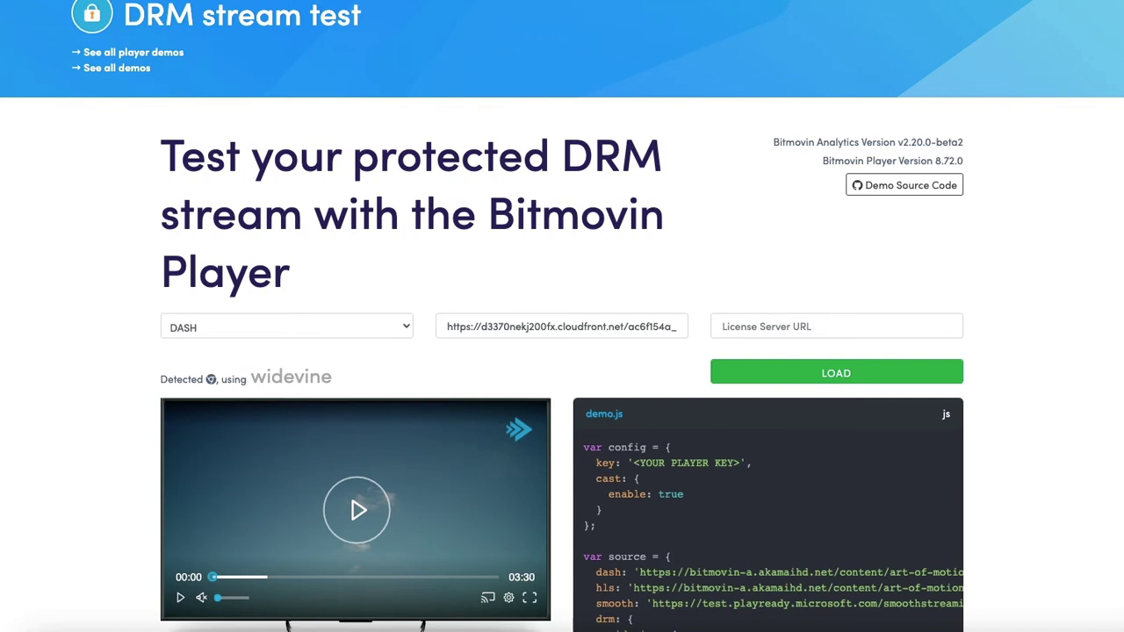
{"action": "left_click", "coordinate": [724, 325]}
{"action": "key", "text": "ctrl+v"}
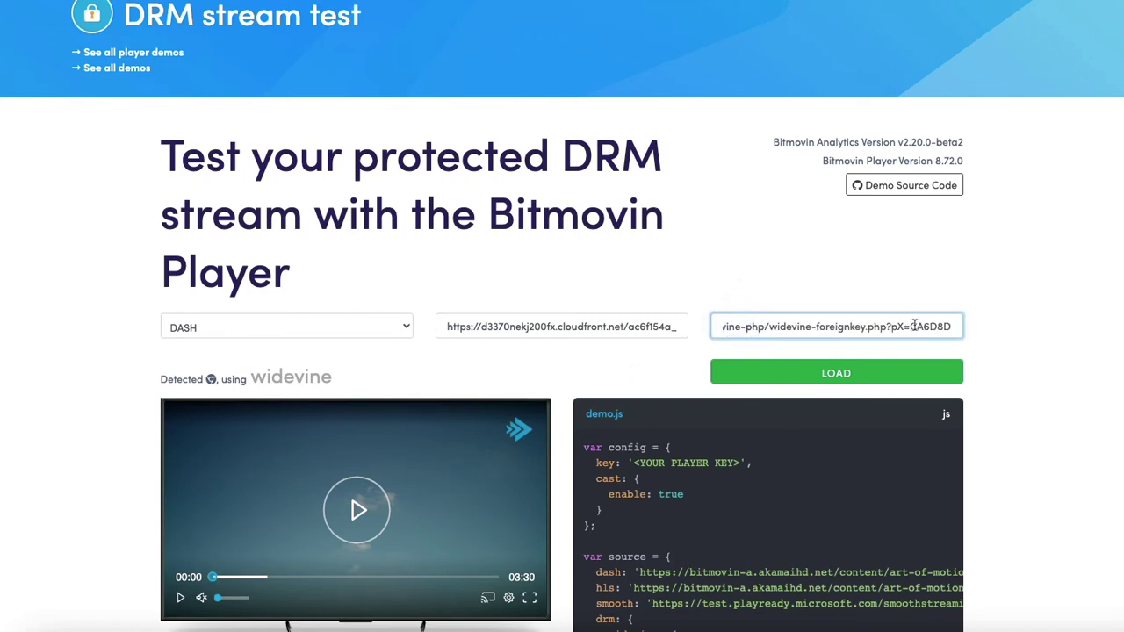
{"action": "double_click", "coordinate": [915, 327]}
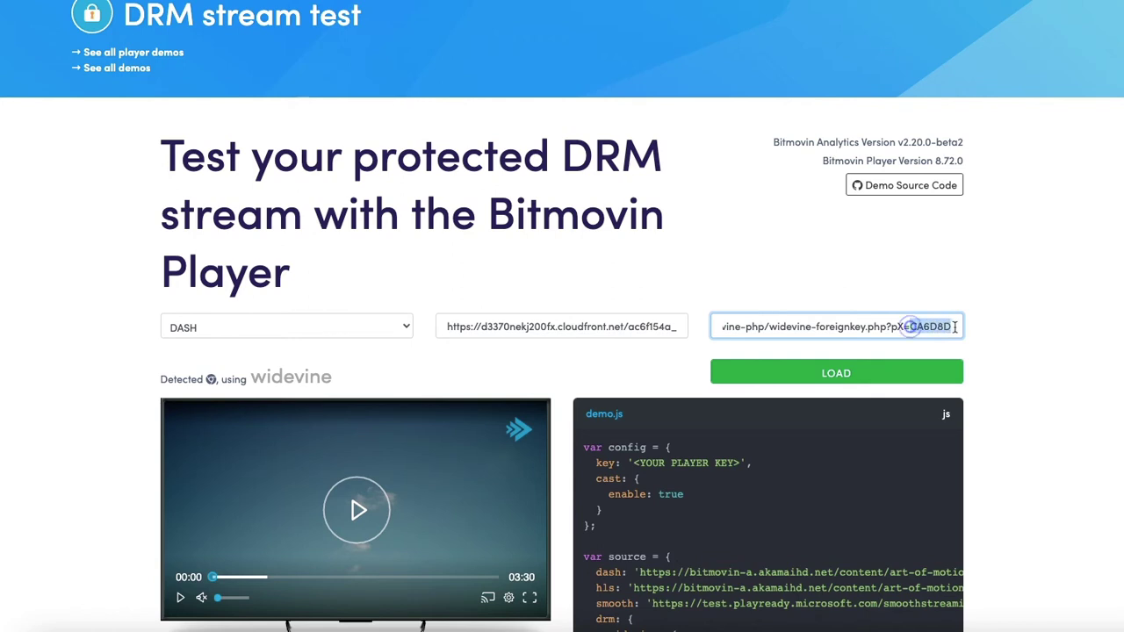
{"action": "left_click", "coordinate": [831, 374]}
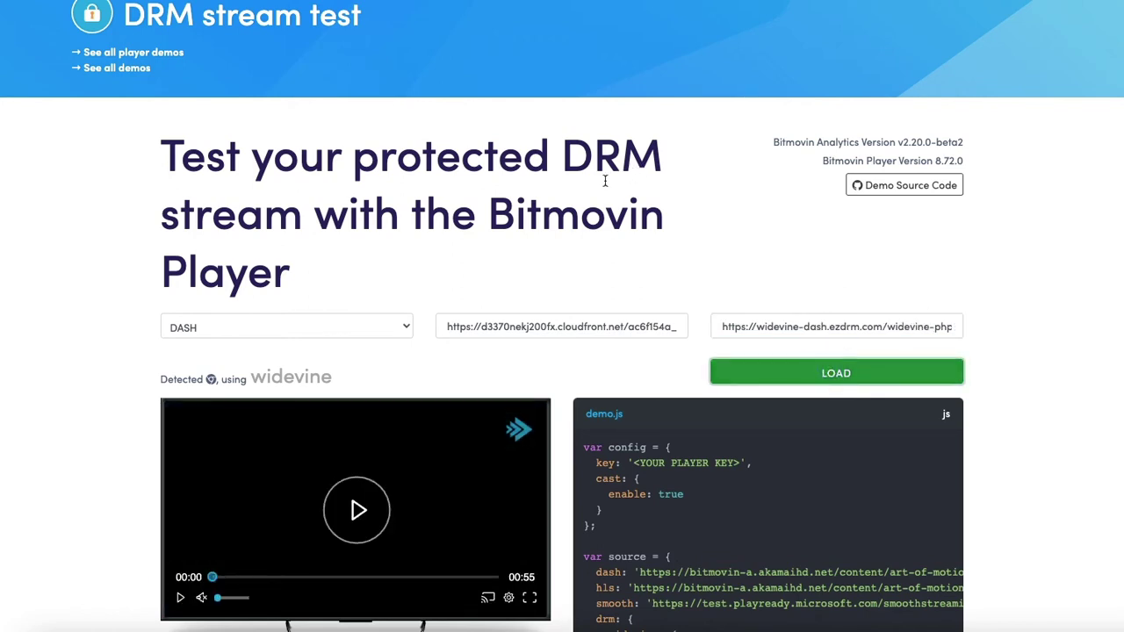
Play the intro video and pause it at two seconds to confirm DRM playback
{"action": "scroll", "coordinate": [604, 185], "scroll_direction": "down", "scroll_amount": 2}
{"action": "left_click", "coordinate": [356, 393]}
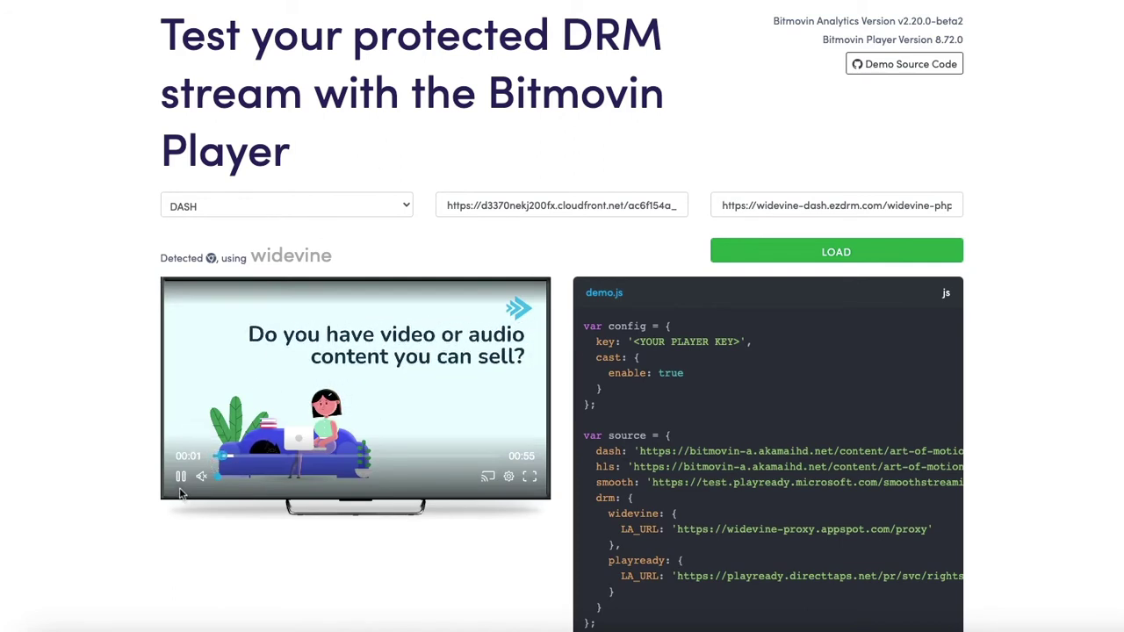
{"action": "left_click", "coordinate": [181, 477]}
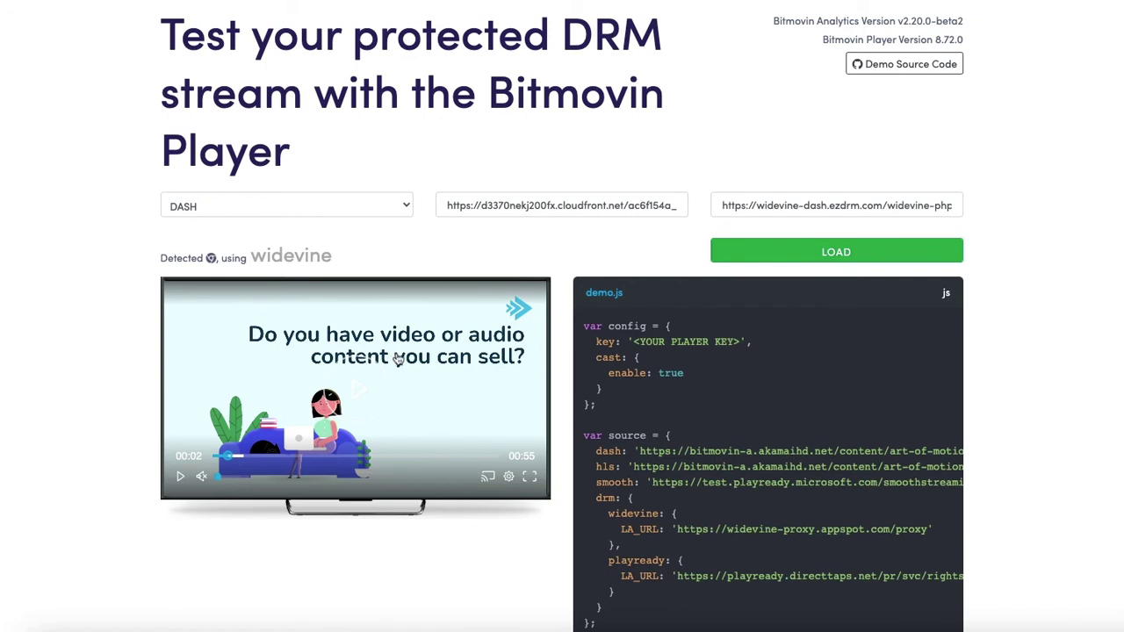
{"action": "scroll", "coordinate": [398, 359], "scroll_direction": "up", "scroll_amount": 2}
{"action": "scroll", "coordinate": [397, 358], "scroll_direction": "down", "scroll_amount": 1}
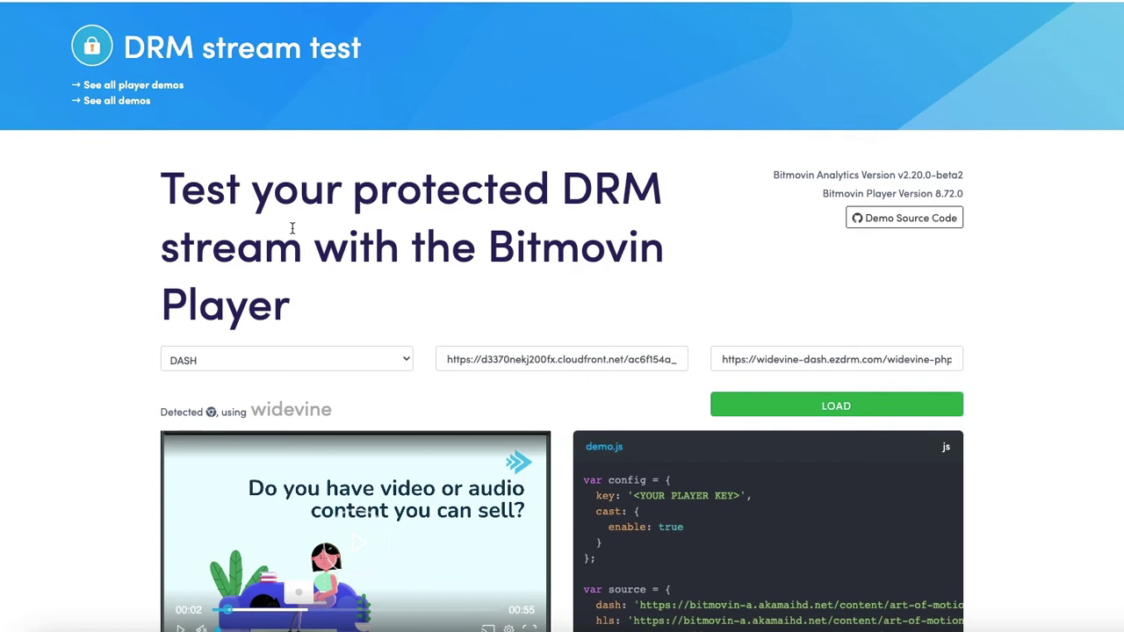
{"action": "scroll", "coordinate": [441, 208], "scroll_direction": "up", "scroll_amount": 1}
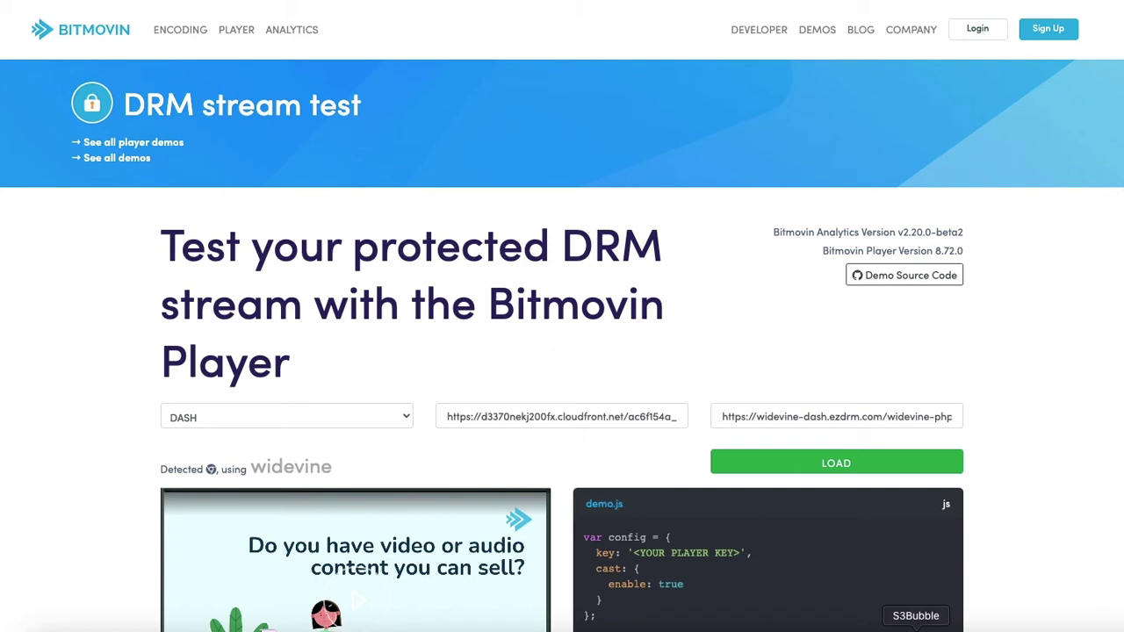
{"action": "left_click", "coordinate": [916, 627]}
Dismiss the finished notice and add intro.mp4 again as S3Bubble's input file
{"action": "left_click", "coordinate": [531, 390]}
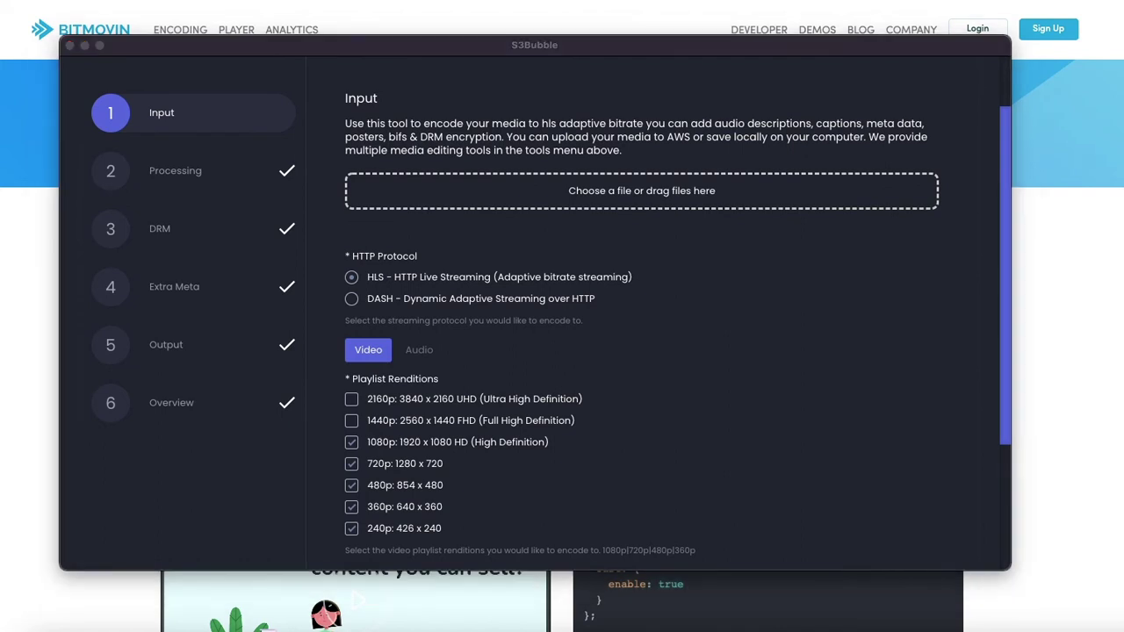
{"action": "left_click_drag", "start_coordinate": [615, 88], "coordinate": [619, 191]}
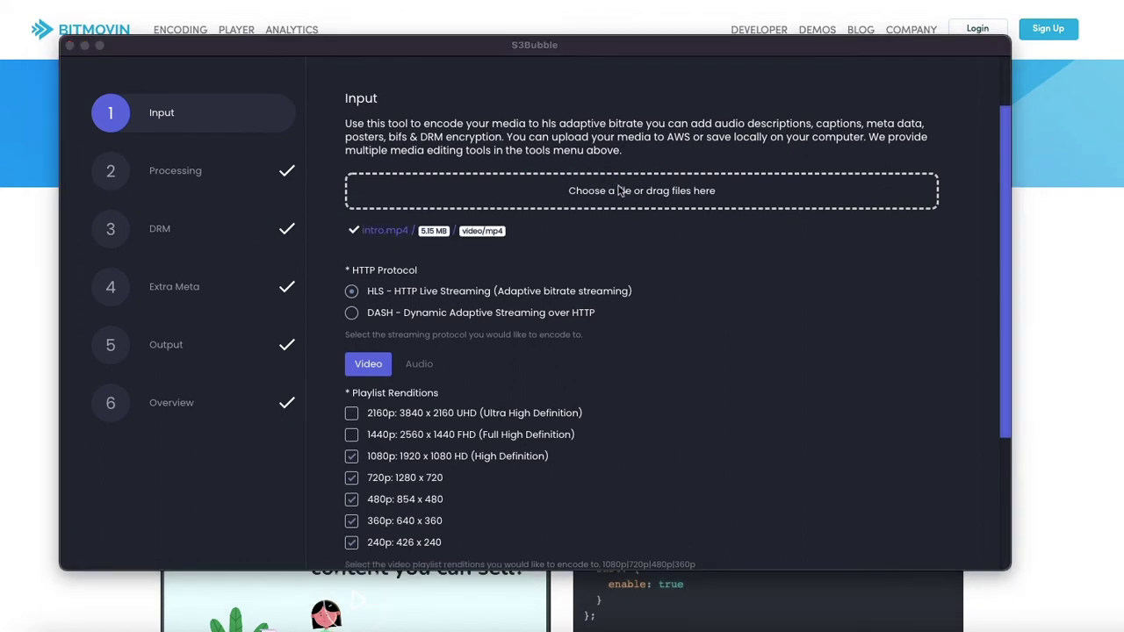
{"action": "left_click", "coordinate": [656, 260]}
Check the Bitmovin player's Subtitles options, leaving subtitles off
{"action": "left_click", "coordinate": [18, 270]}
{"action": "scroll", "coordinate": [132, 346], "scroll_direction": "down", "scroll_amount": 8}
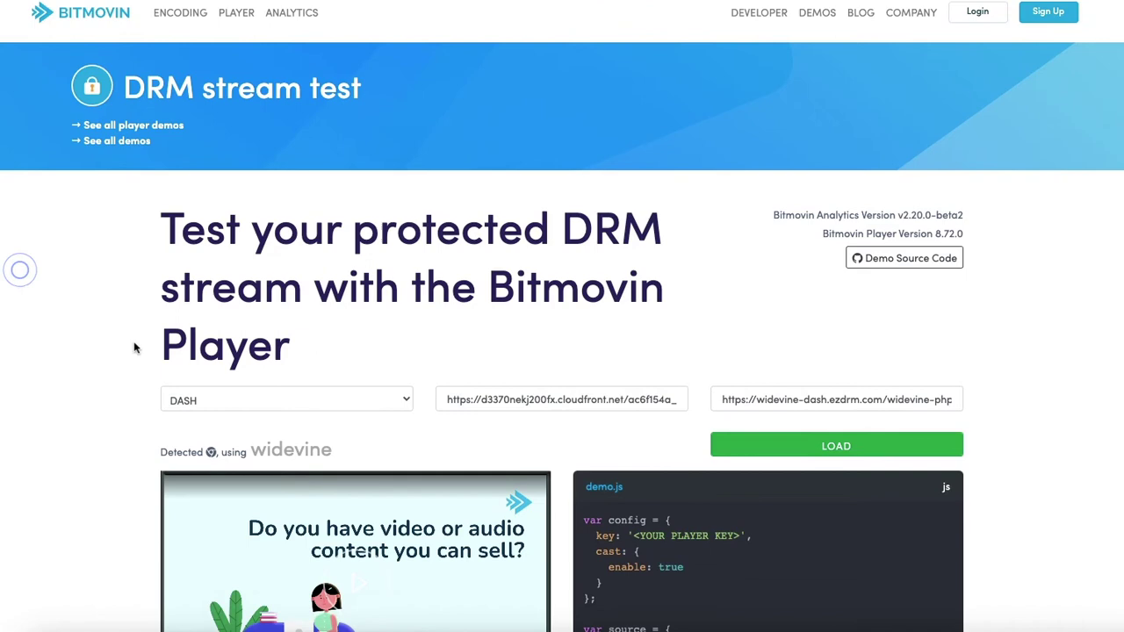
{"action": "left_click", "coordinate": [509, 351]}
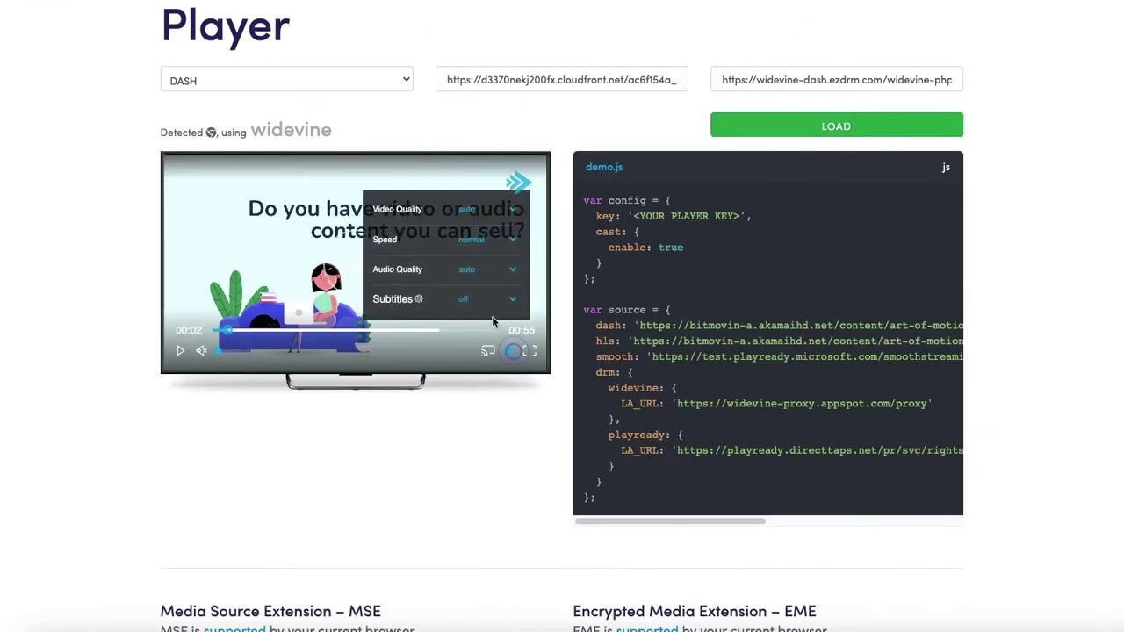
{"action": "left_click", "coordinate": [483, 300]}
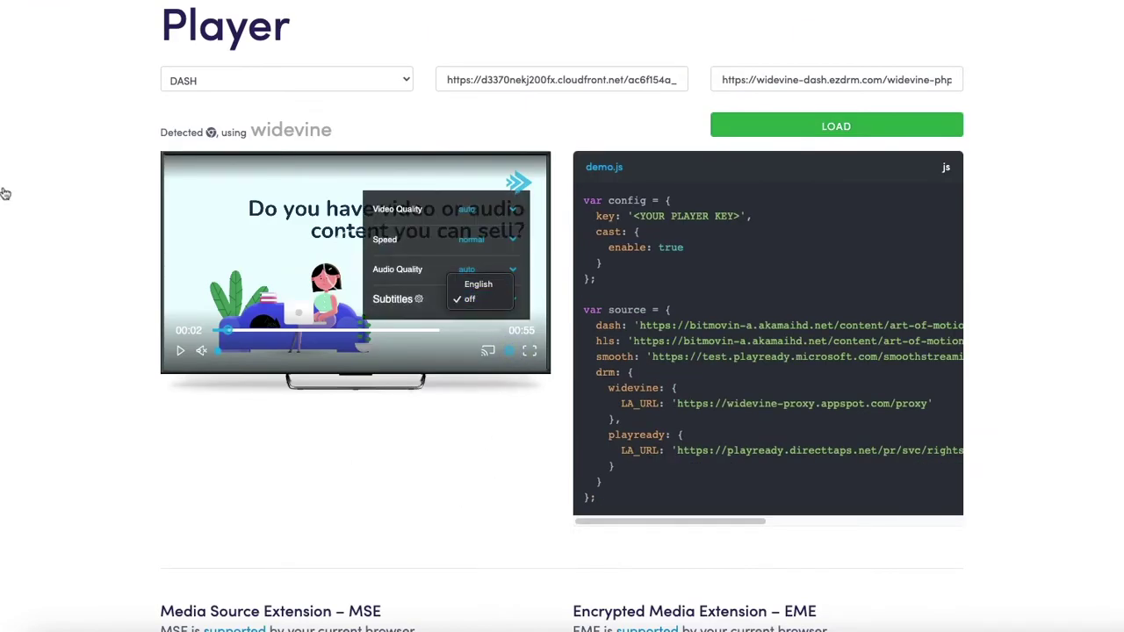
{"action": "left_click", "coordinate": [44, 195]}
{"action": "left_click", "coordinate": [917, 623]}
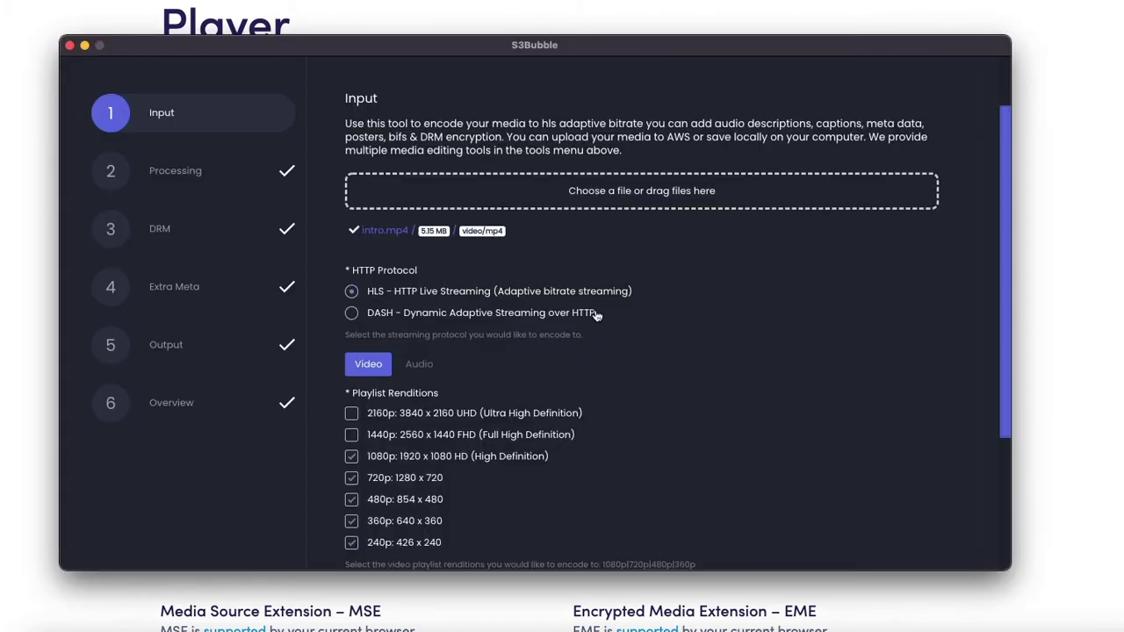
Save Input, Processing, EZDRM DRM, Extra Meta and wptuts-deliver Output settings to reach Start Job
{"action": "scroll", "coordinate": [588, 331], "scroll_direction": "down", "scroll_amount": 5}
{"action": "left_click", "coordinate": [841, 444]}
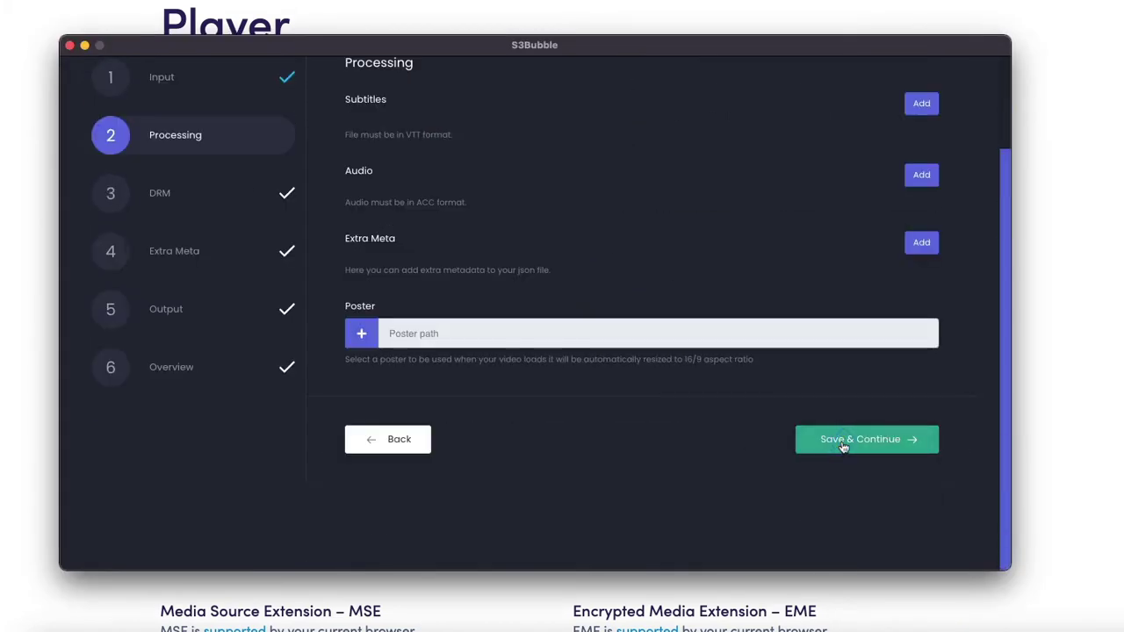
{"action": "left_click", "coordinate": [841, 444]}
{"action": "scroll", "coordinate": [722, 441], "scroll_direction": "up", "scroll_amount": 5}
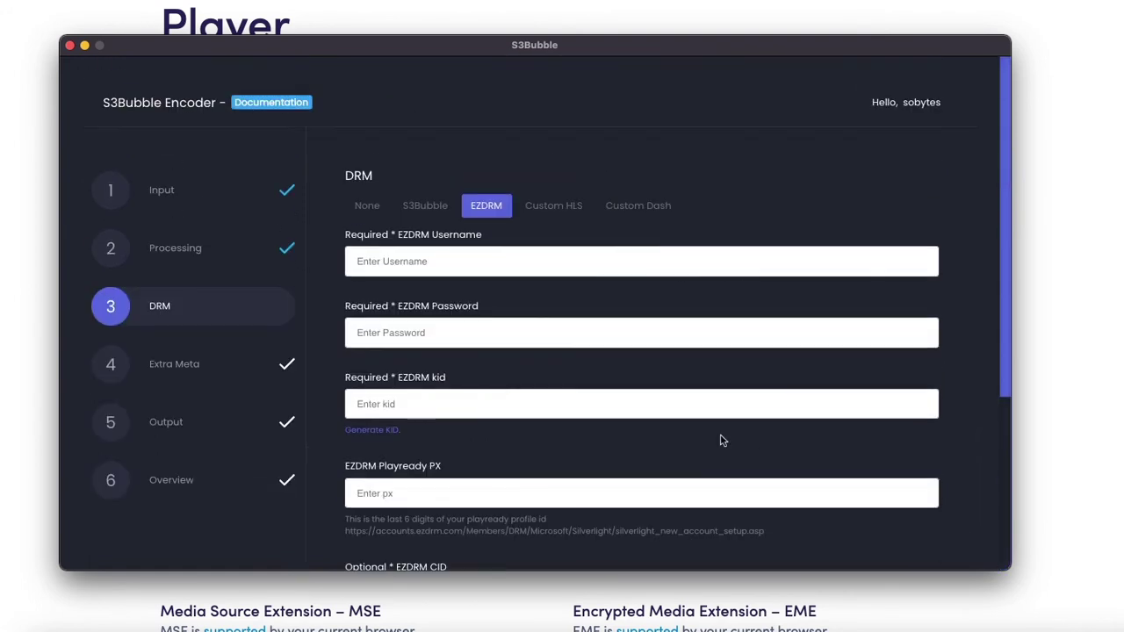
{"action": "scroll", "coordinate": [576, 368], "scroll_direction": "down", "scroll_amount": 3}
{"action": "scroll", "coordinate": [576, 368], "scroll_direction": "up", "scroll_amount": 2}
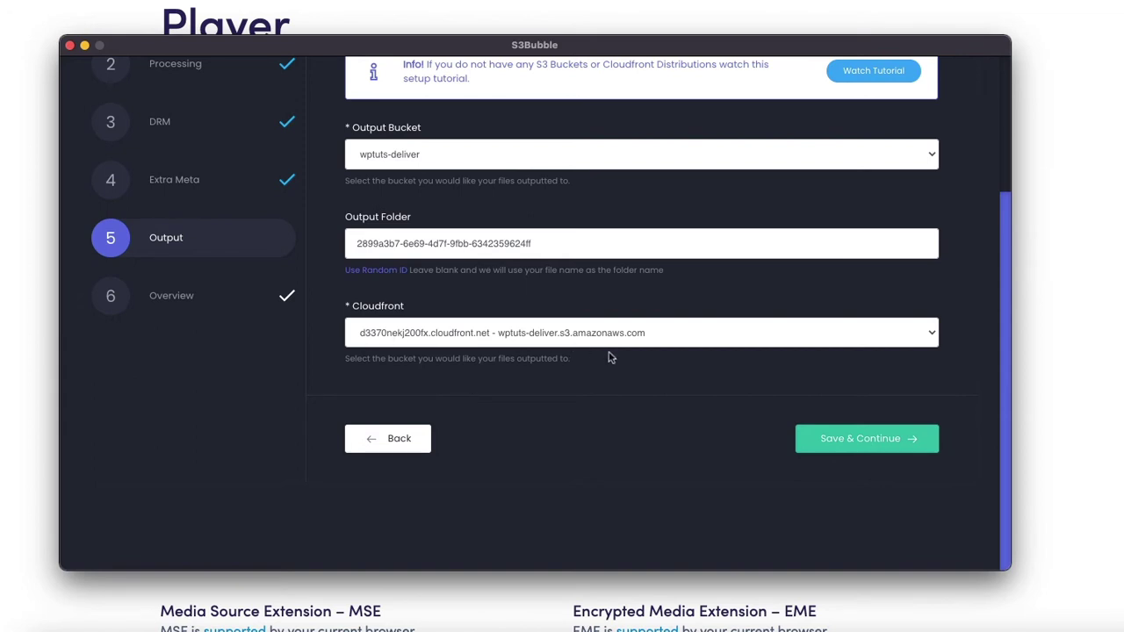
{"action": "left_click", "coordinate": [882, 448]}
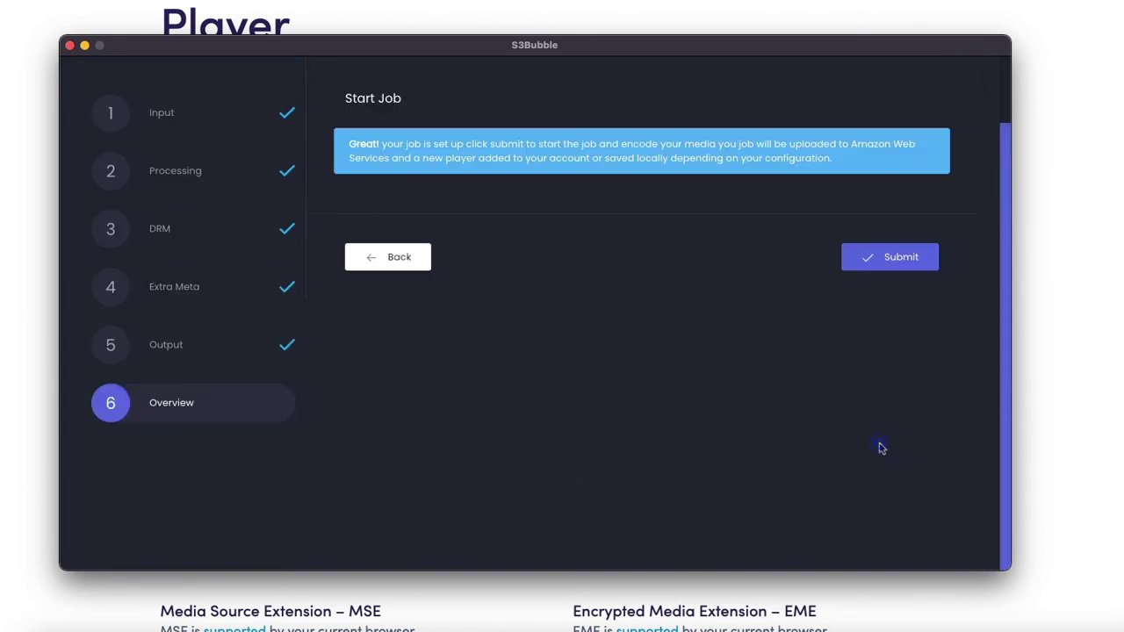
Submit the job and let HLS Media Encoding of intro.mp4 reach 36%
{"action": "left_click", "coordinate": [891, 273]}
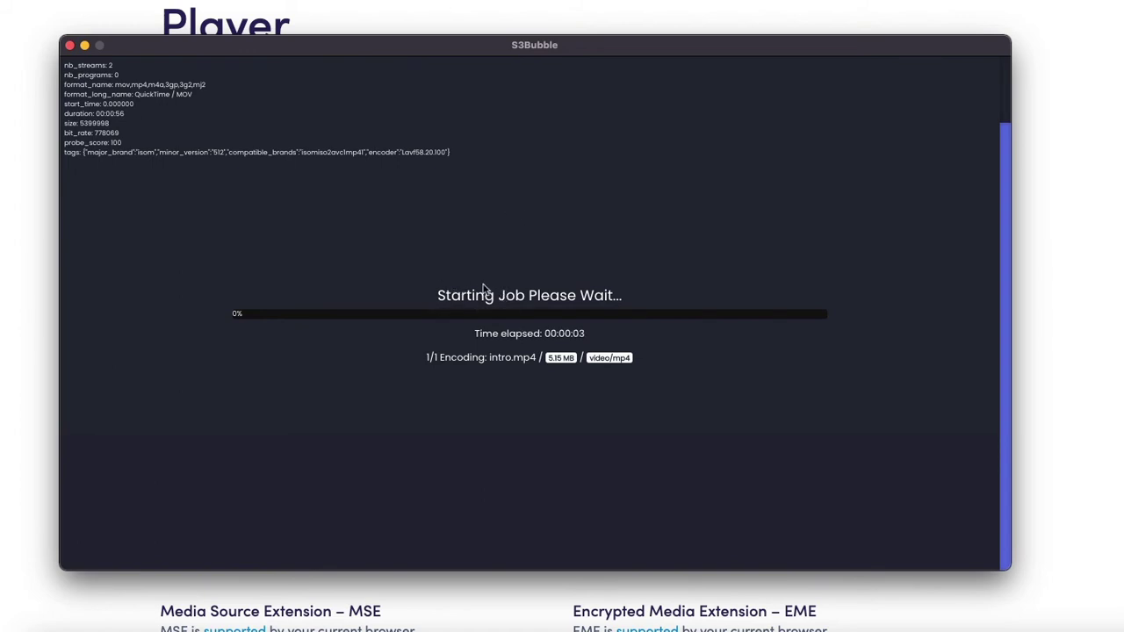
{"action": "left_click_drag", "start_coordinate": [455, 297], "coordinate": [608, 301]}
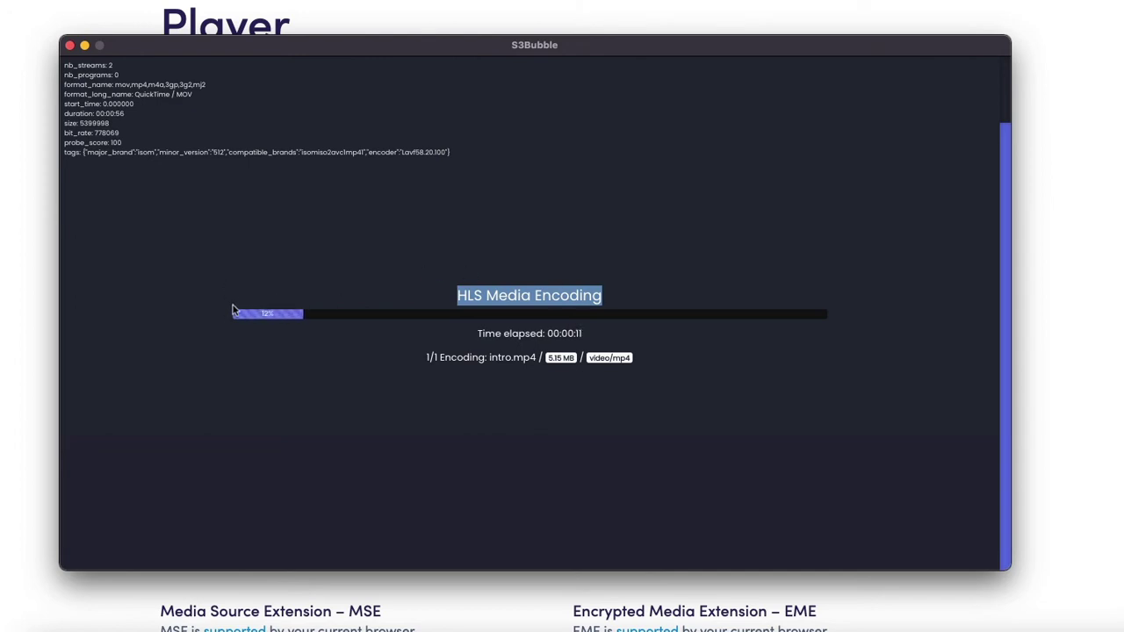
{"action": "left_click", "coordinate": [567, 245]}
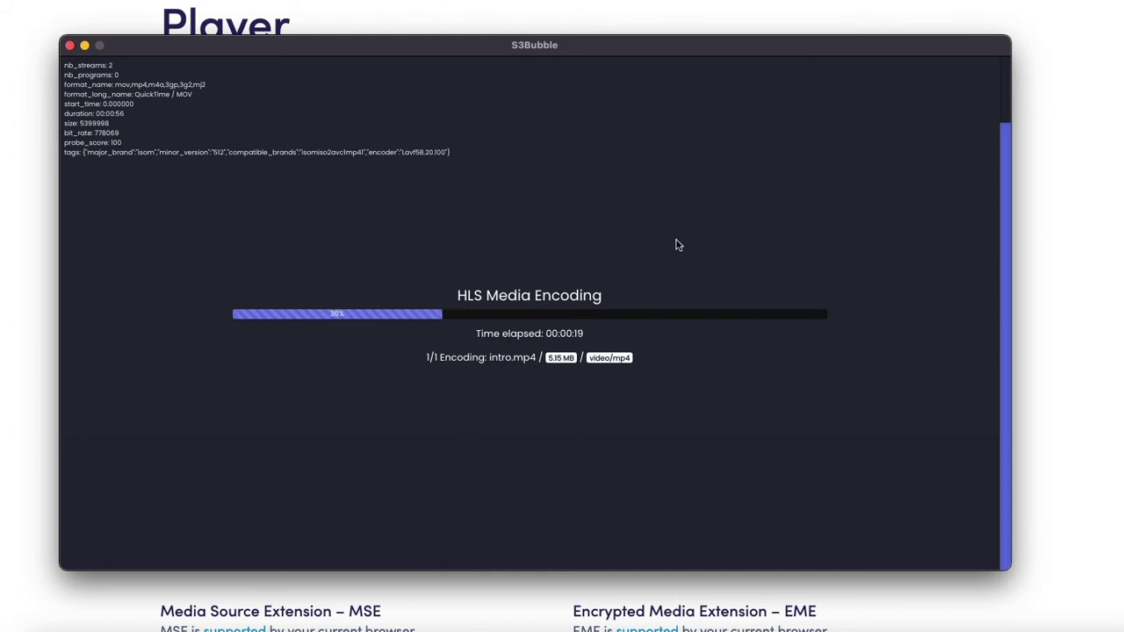
Enter the stream's file URL in the JW Player Stream Tester
{"action": "left_click", "coordinate": [191, 625]}
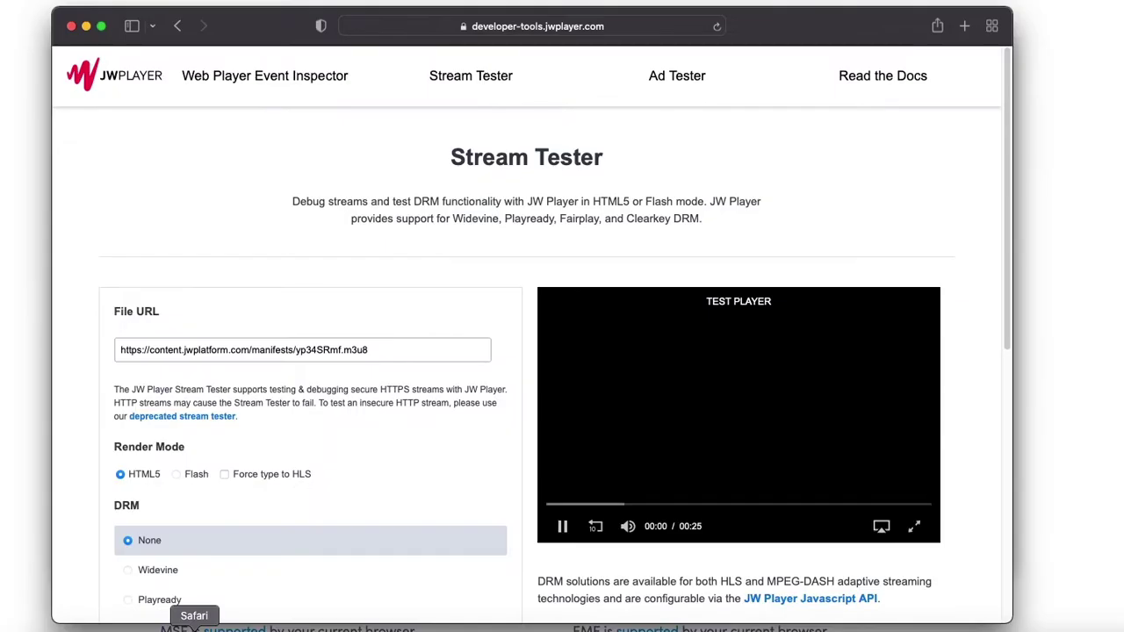
{"action": "left_click_drag", "start_coordinate": [774, 26], "coordinate": [786, 7]}
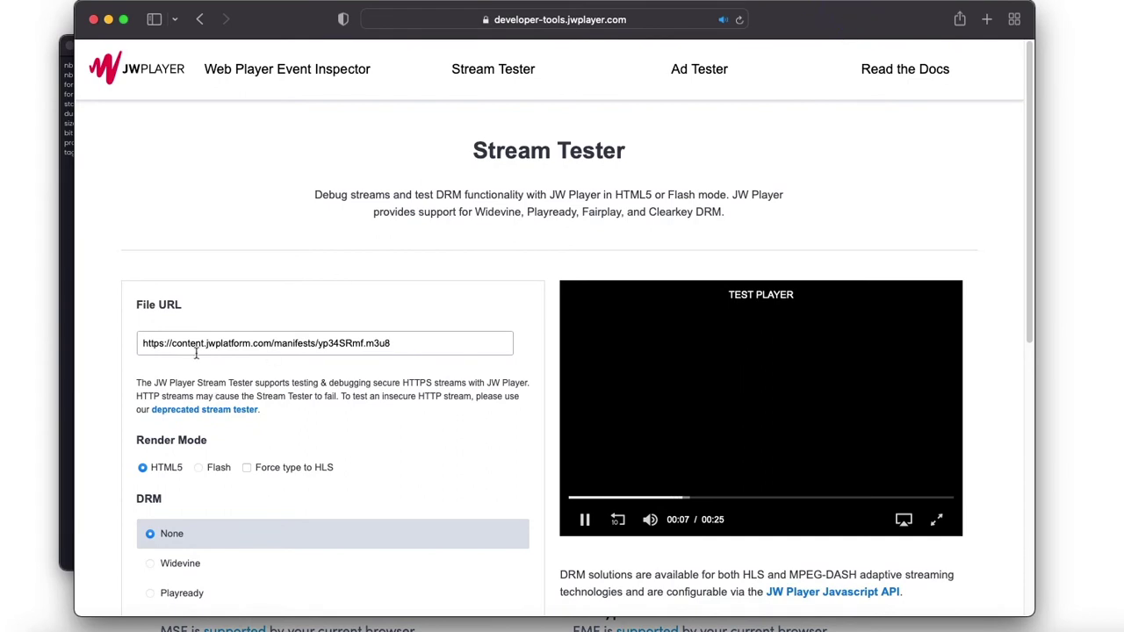
{"action": "left_click", "coordinate": [251, 351]}
{"action": "key", "text": "Return"}
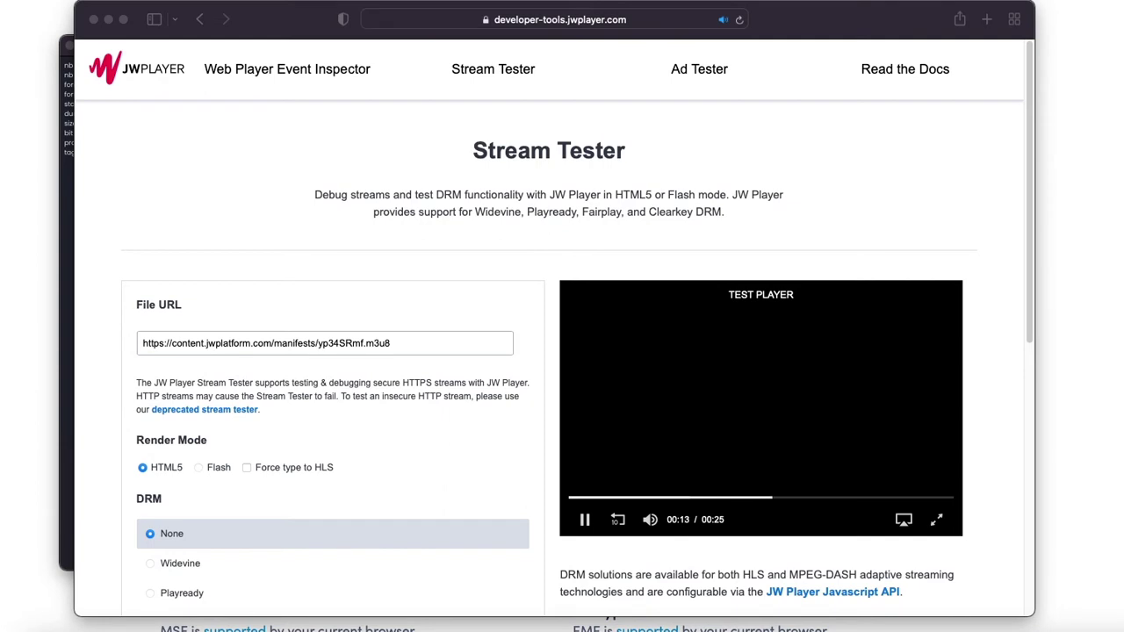
{"action": "left_click", "coordinate": [349, 405]}
{"action": "scroll", "coordinate": [348, 404], "scroll_direction": "down", "scroll_amount": 5}
{"action": "left_click", "coordinate": [170, 315]}
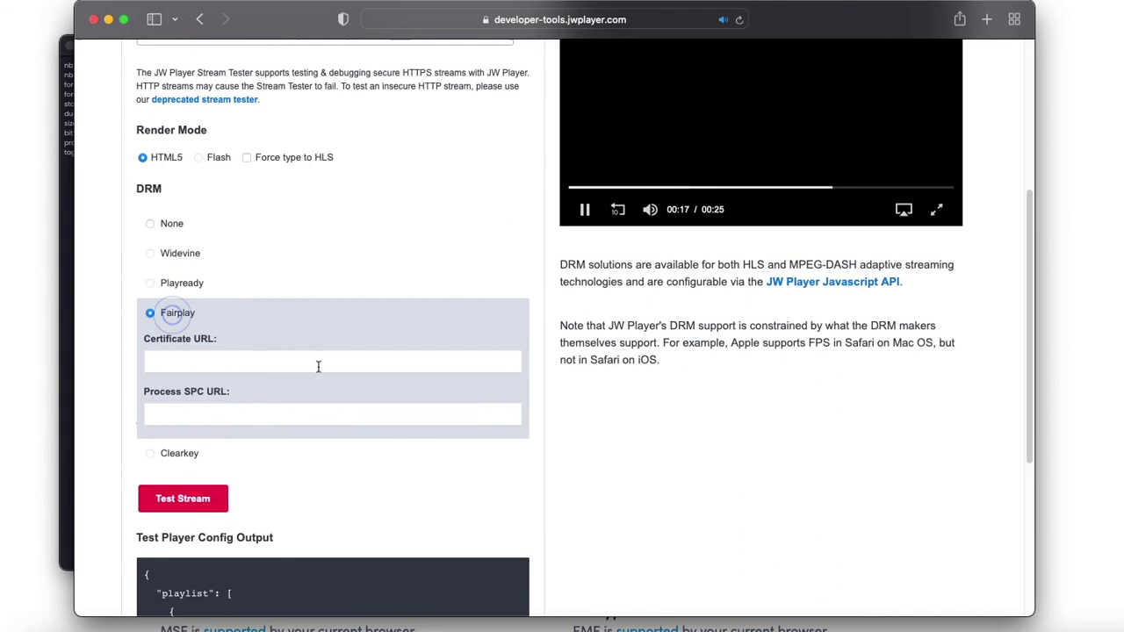
{"action": "left_click", "coordinate": [221, 366]}
{"action": "type", "text": "https://d25hd5yfabpc2n.cloudfront.net/fairplay.cer"}
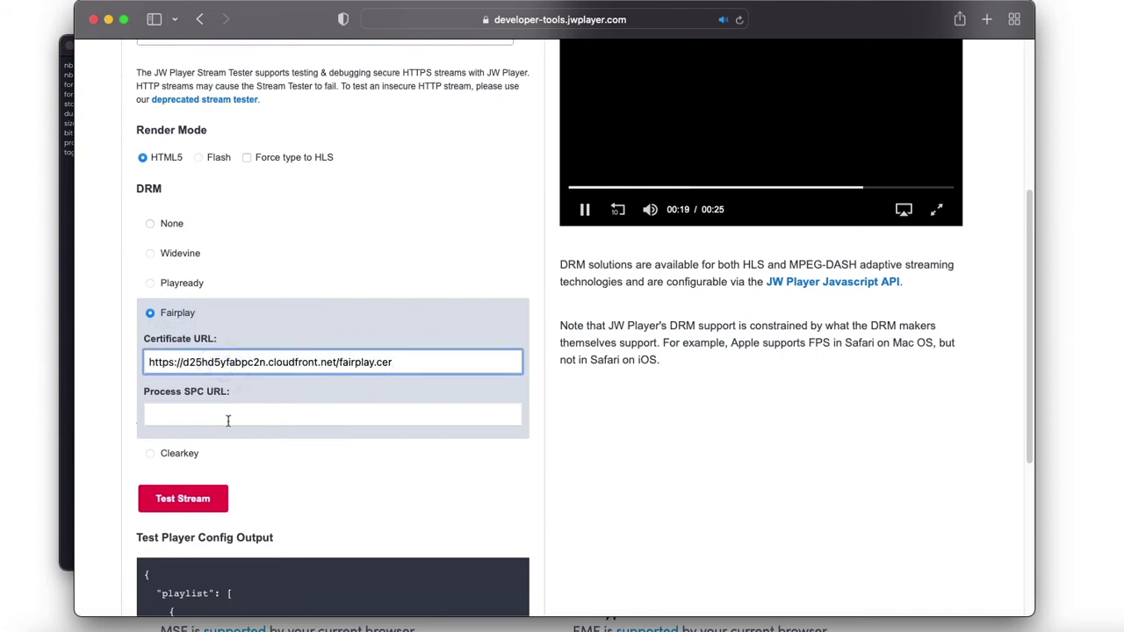
{"action": "scroll", "coordinate": [355, 381], "scroll_direction": "up", "scroll_amount": 3}
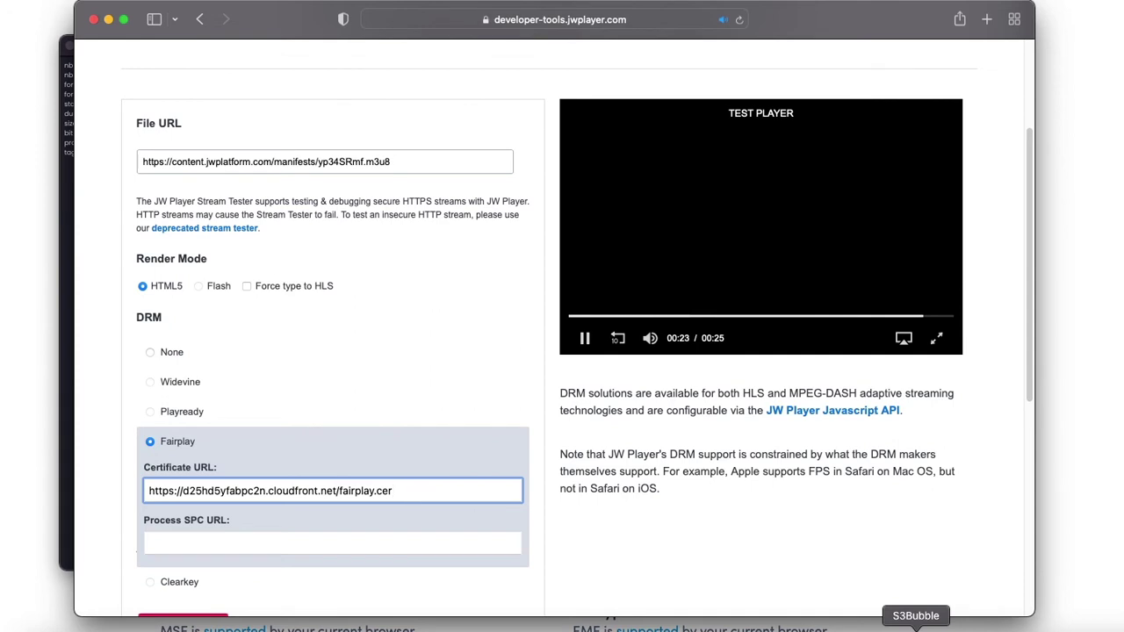
{"action": "left_click", "coordinate": [916, 627]}
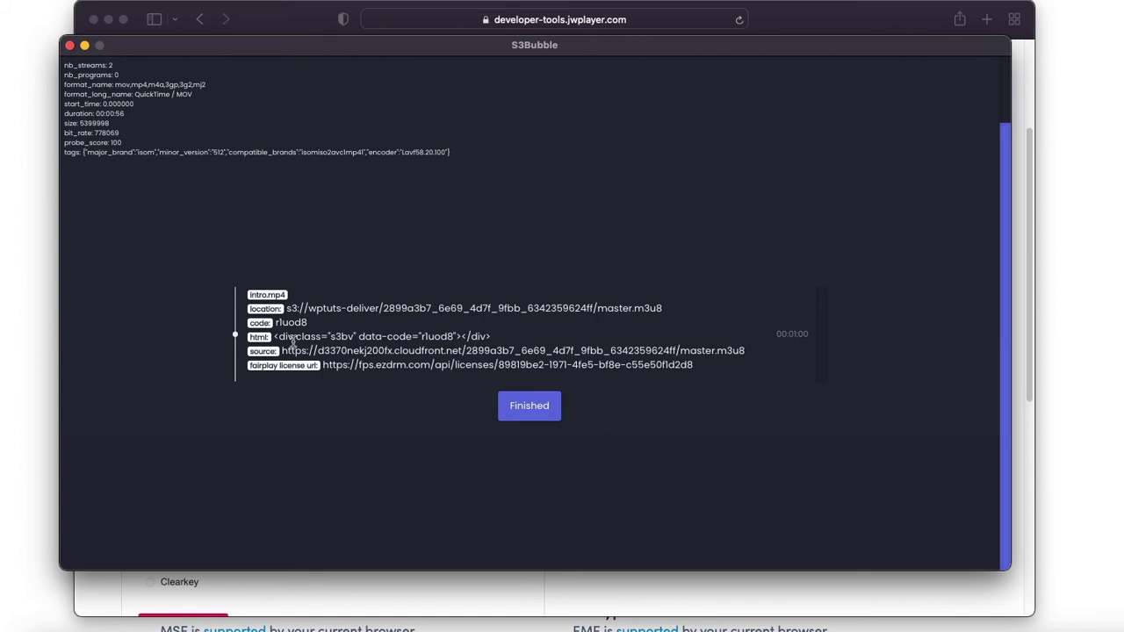
Replace the tester's File URL with intro's CloudFront master.m3u8 source URL from S3Bubble
{"action": "left_click_drag", "start_coordinate": [283, 350], "coordinate": [747, 354]}
{"action": "key", "text": "super+c"}
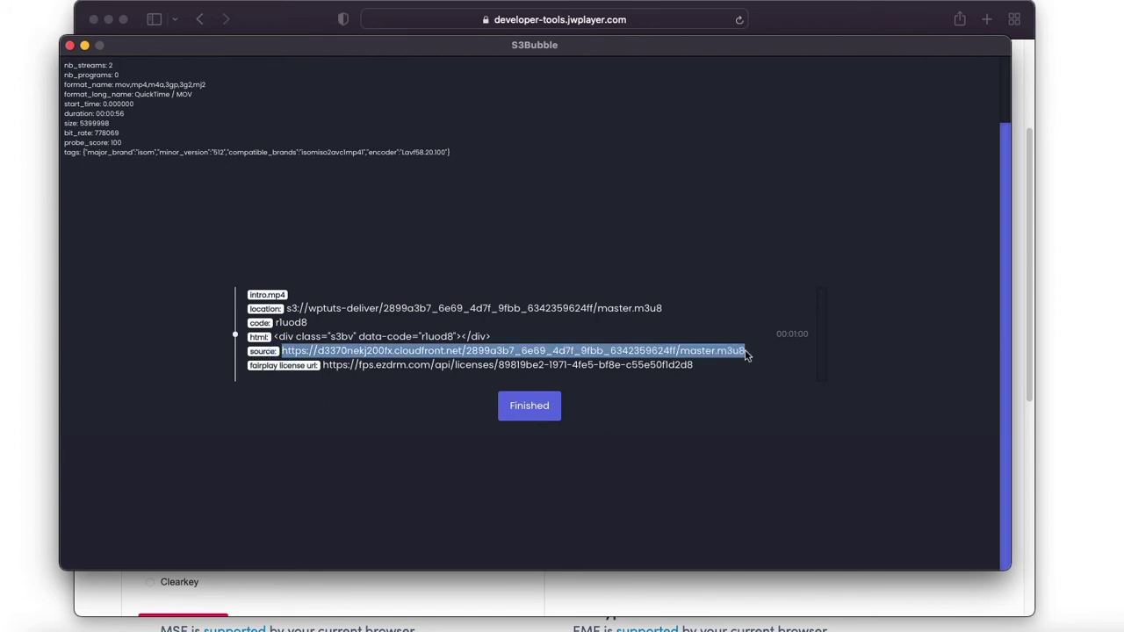
{"action": "left_click", "coordinate": [837, 593]}
{"action": "left_click_drag", "start_coordinate": [417, 166], "coordinate": [122, 160]}
{"action": "key", "text": "super+v"}
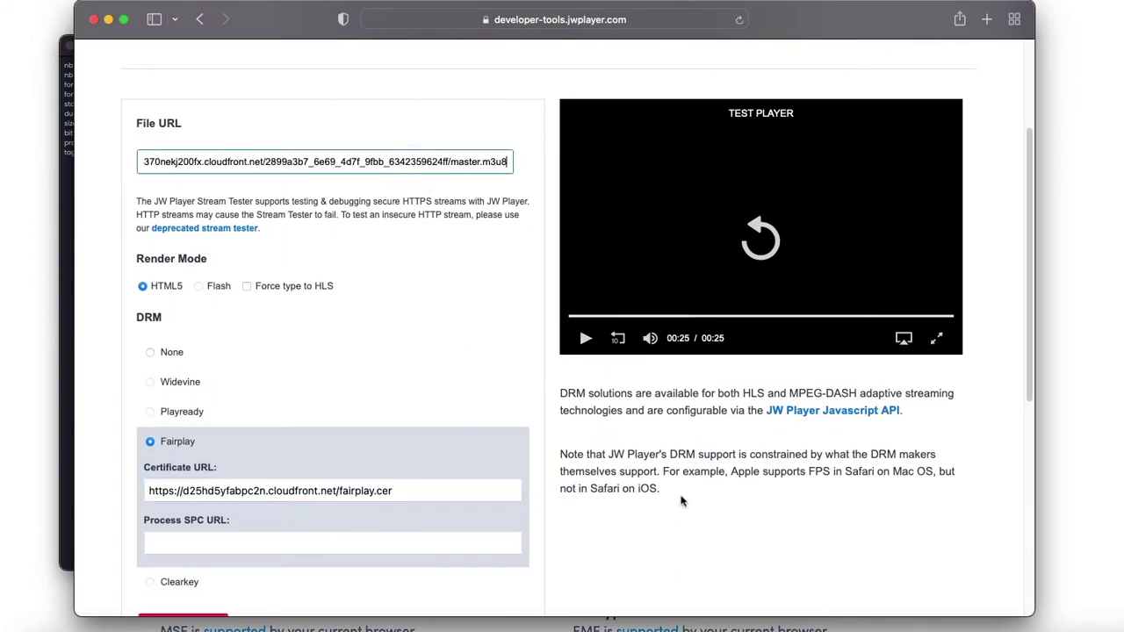
Copy the FairPlay license URL from S3Bubble into the Process SPC URL field
{"action": "left_click", "coordinate": [915, 625]}
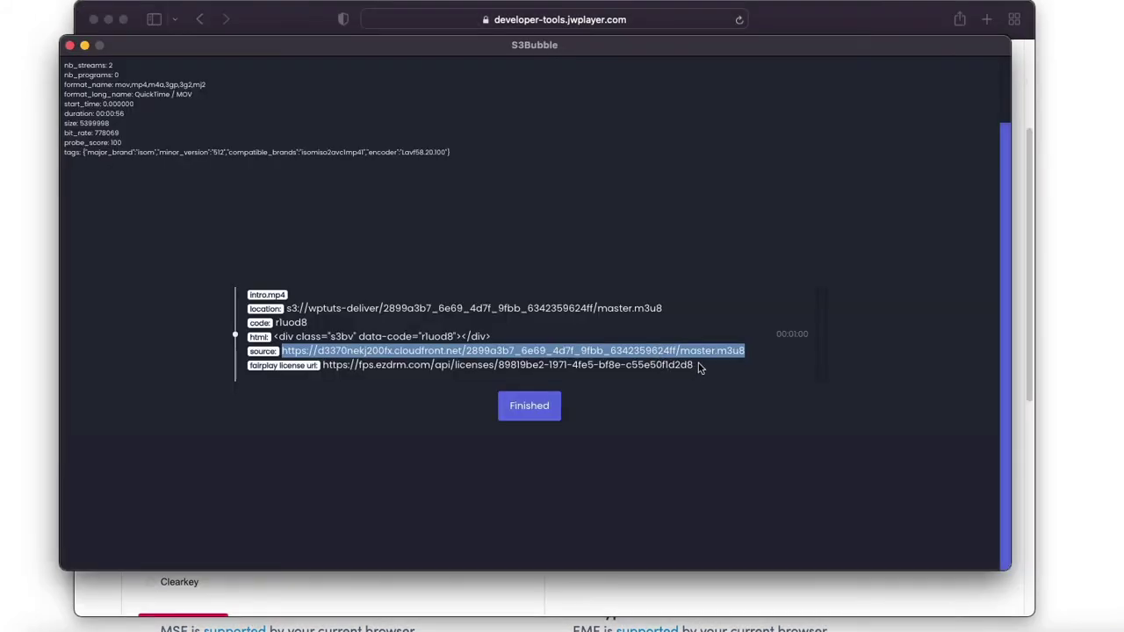
{"action": "left_click_drag", "start_coordinate": [698, 367], "coordinate": [321, 367]}
{"action": "key", "text": "super+c"}
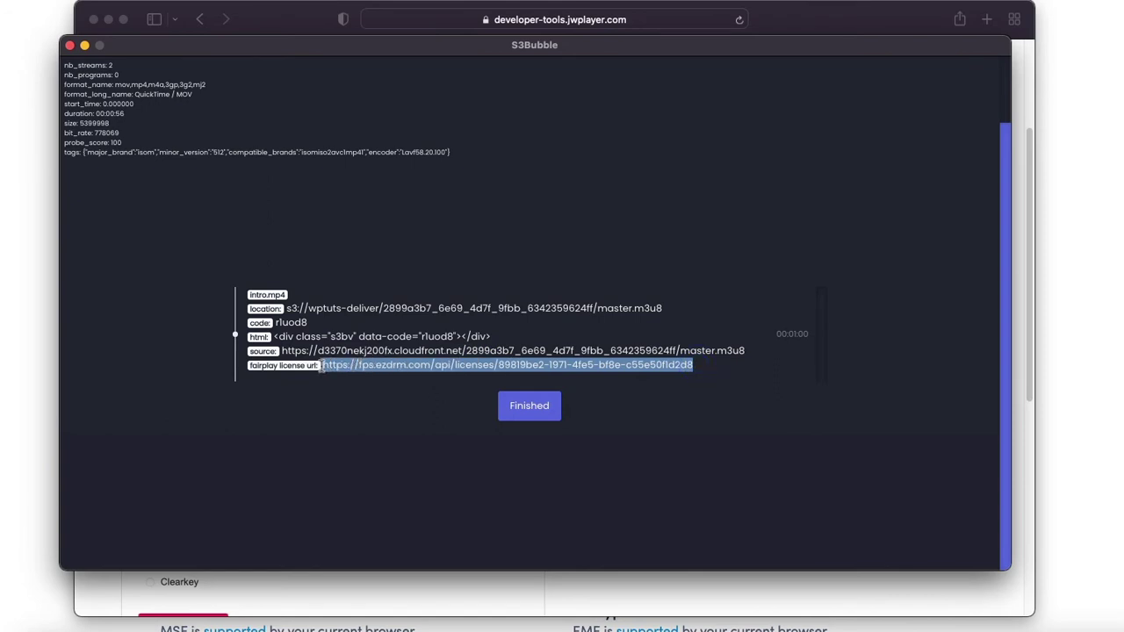
{"action": "left_click", "coordinate": [1021, 482]}
{"action": "left_click", "coordinate": [195, 542]}
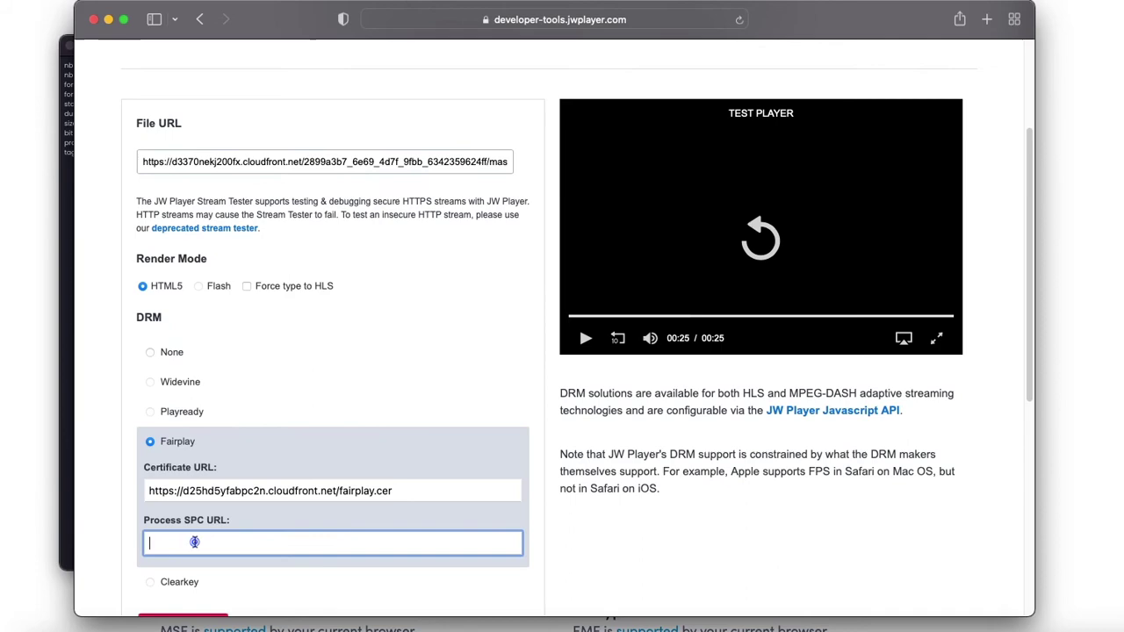
{"action": "key", "text": "super+v"}
Test the FairPlay-protected stream and pause playback at 00:09
{"action": "scroll", "coordinate": [325, 384], "scroll_direction": "down", "scroll_amount": 5}
{"action": "scroll", "coordinate": [329, 389], "scroll_direction": "up", "scroll_amount": 1}
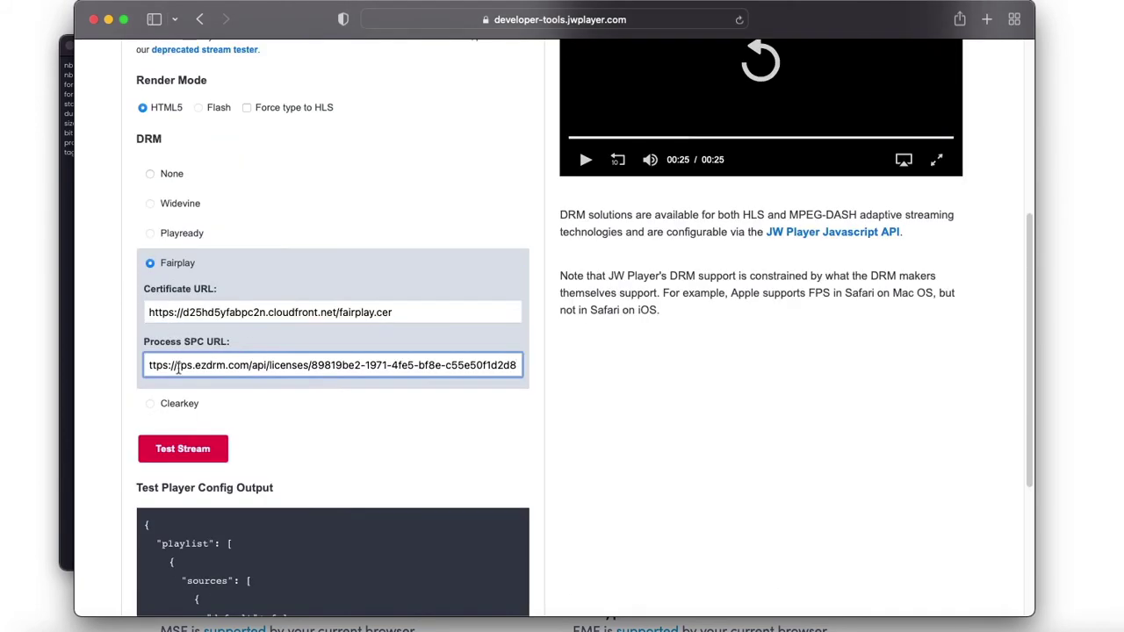
{"action": "left_click", "coordinate": [195, 452]}
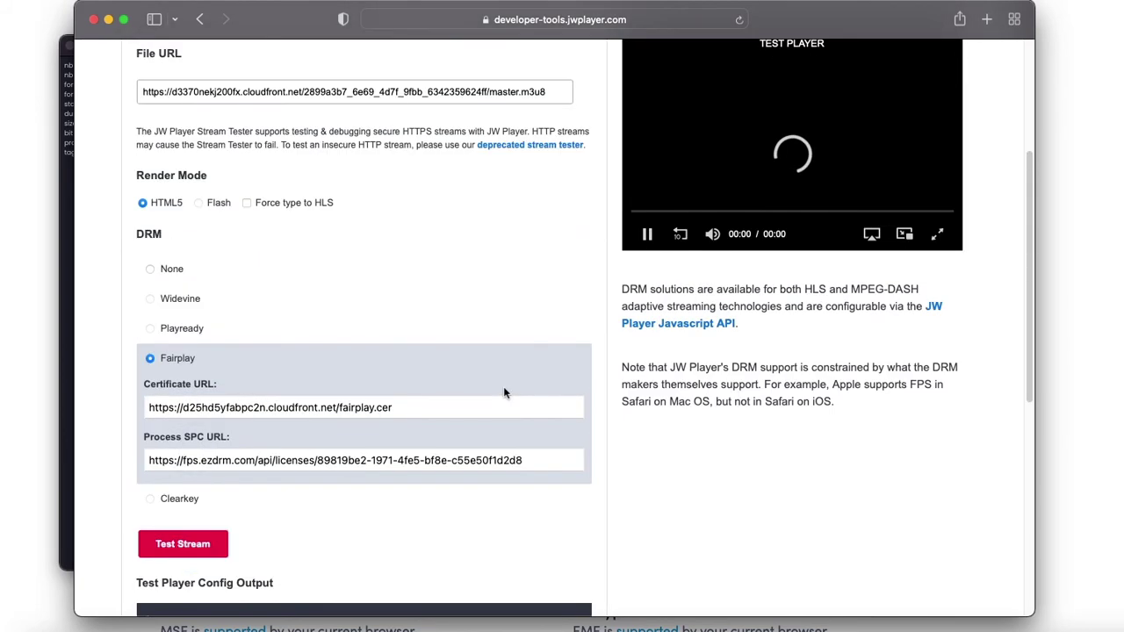
{"action": "scroll", "coordinate": [503, 393], "scroll_direction": "up", "scroll_amount": 3}
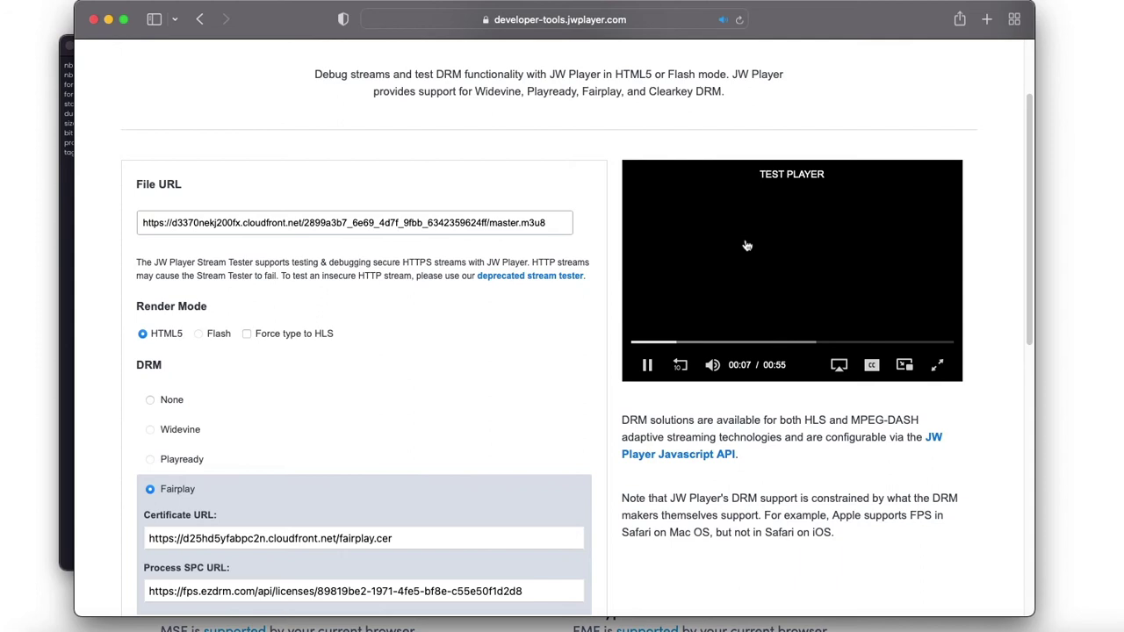
{"action": "left_click", "coordinate": [647, 364]}
Dismiss S3Bubble's finished encoding results and start a new blank WordPress post
{"action": "left_click", "coordinate": [61, 57]}
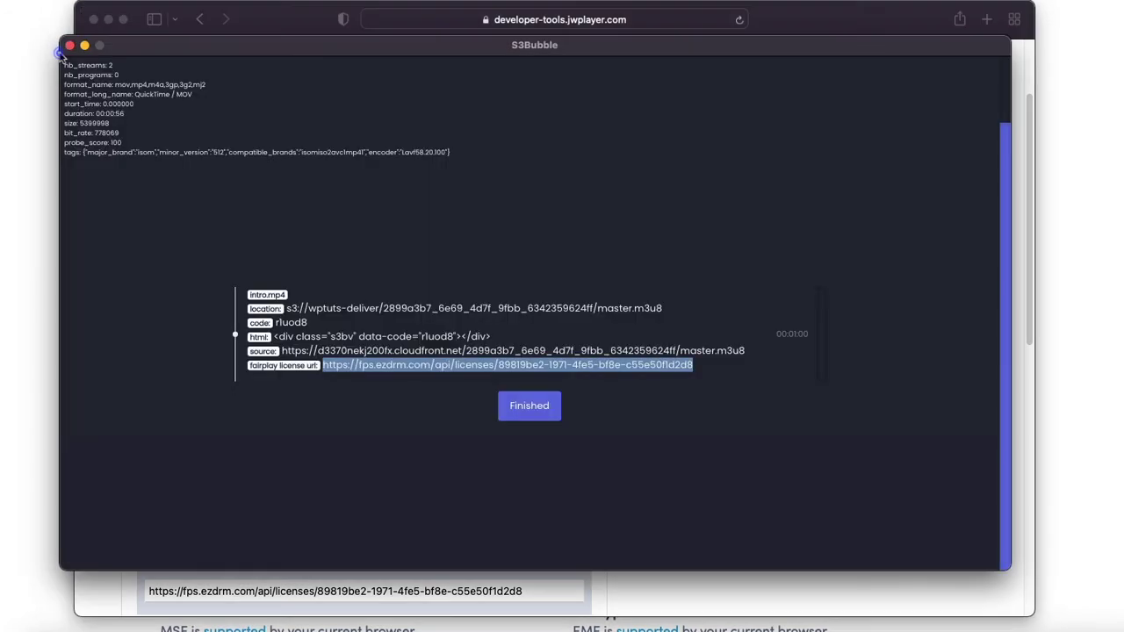
{"action": "left_click", "coordinate": [530, 409]}
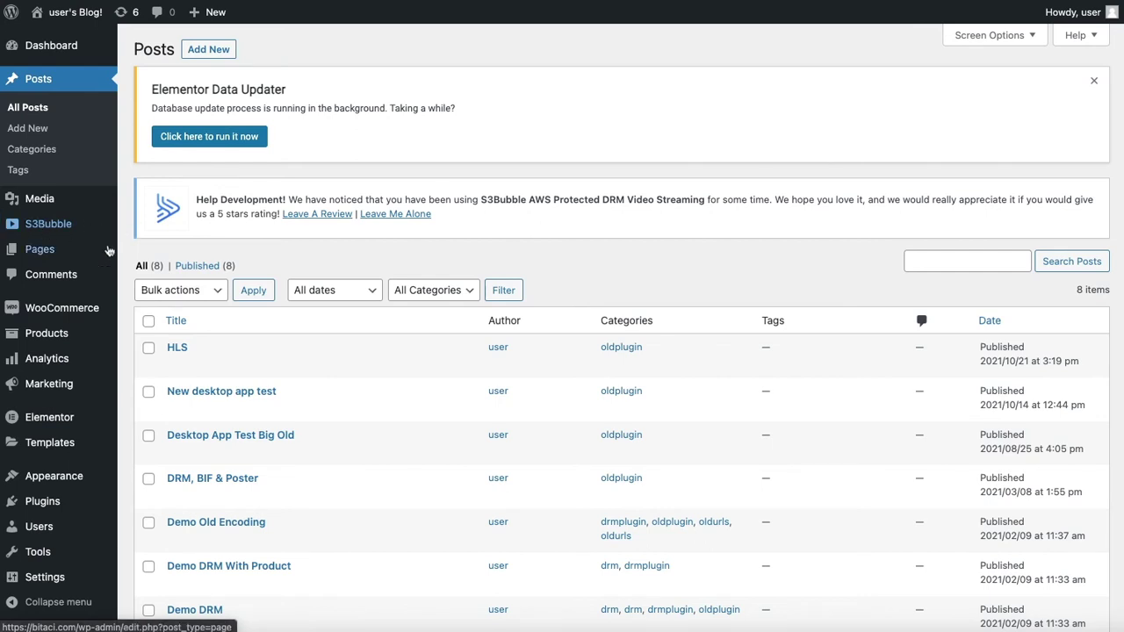
{"action": "left_click", "coordinate": [206, 52]}
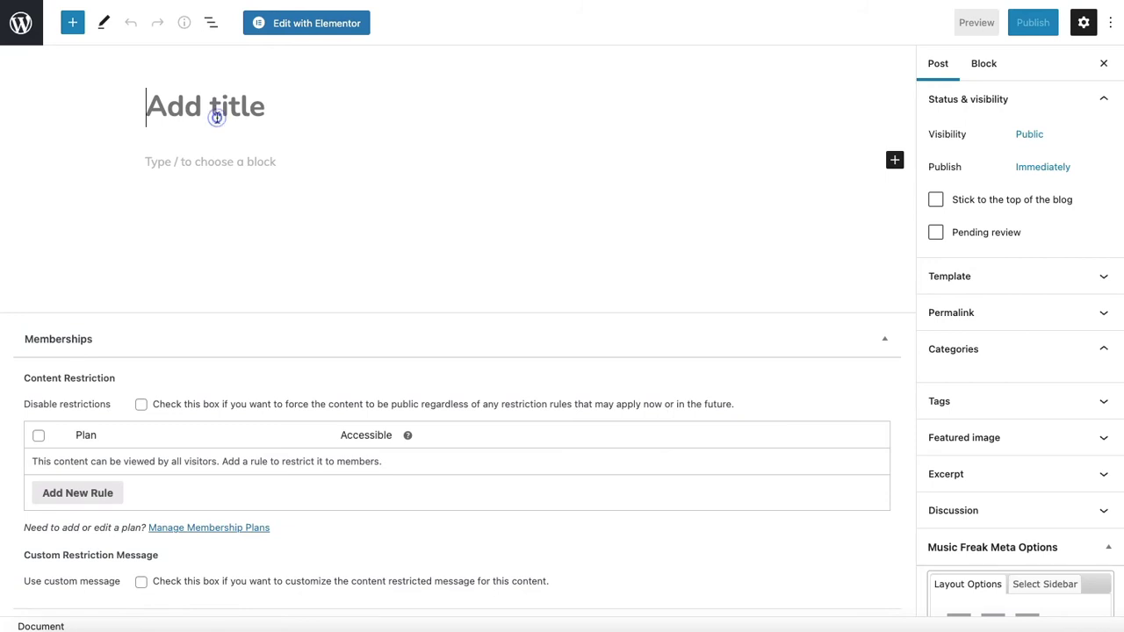
Title the post 'DRM Widevine, Playready, Fairplay' and insert an S3Bubble Drm block
{"action": "type", "text": "E"}
{"action": "key", "text": "BackSpace"}
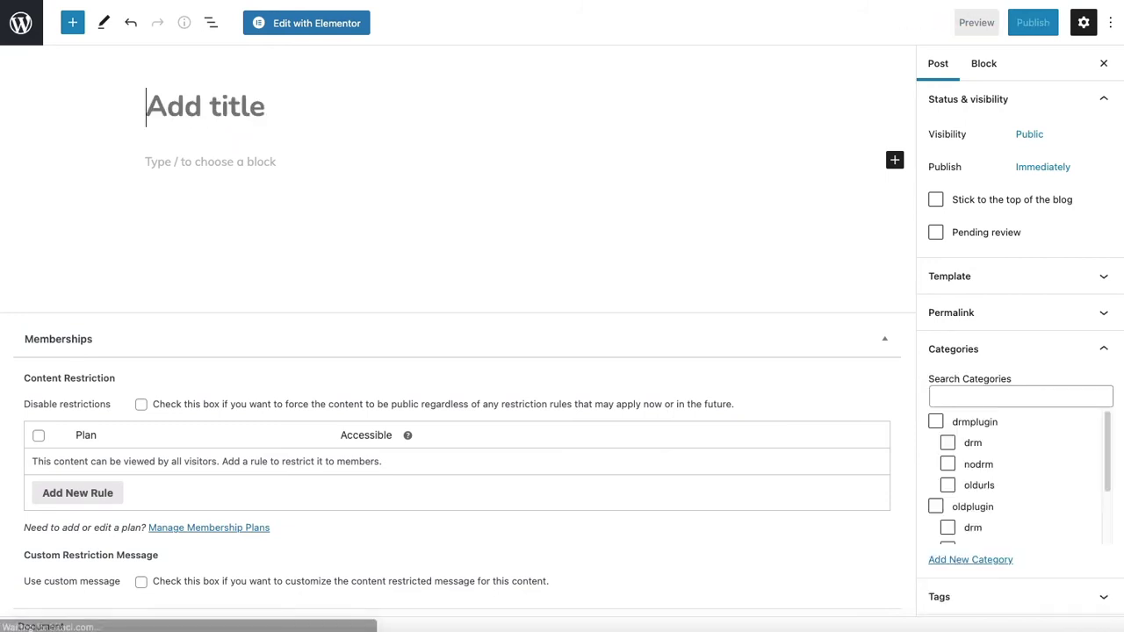
{"action": "type", "text": "DRM "}
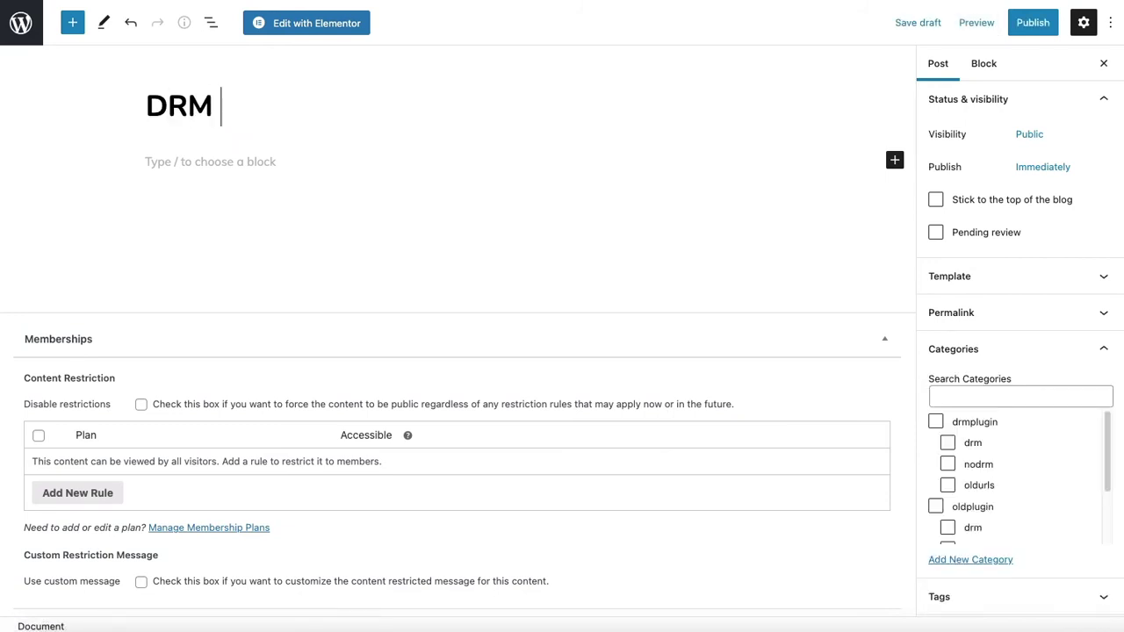
{"action": "type", "text": "Widevine, "}
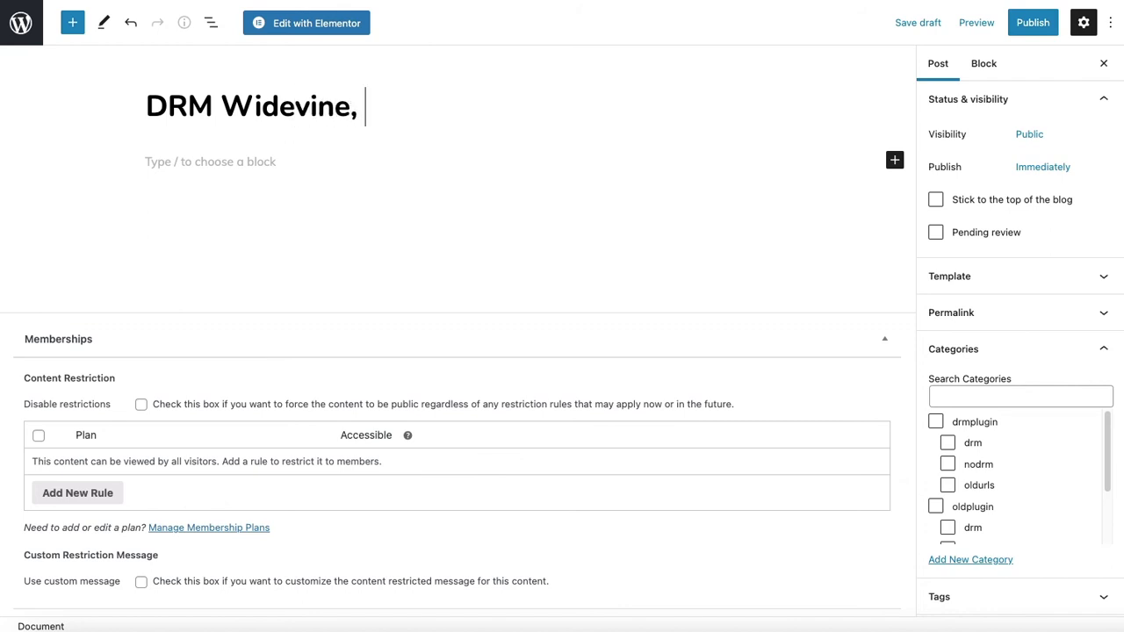
{"action": "type", "text": "Playready"}
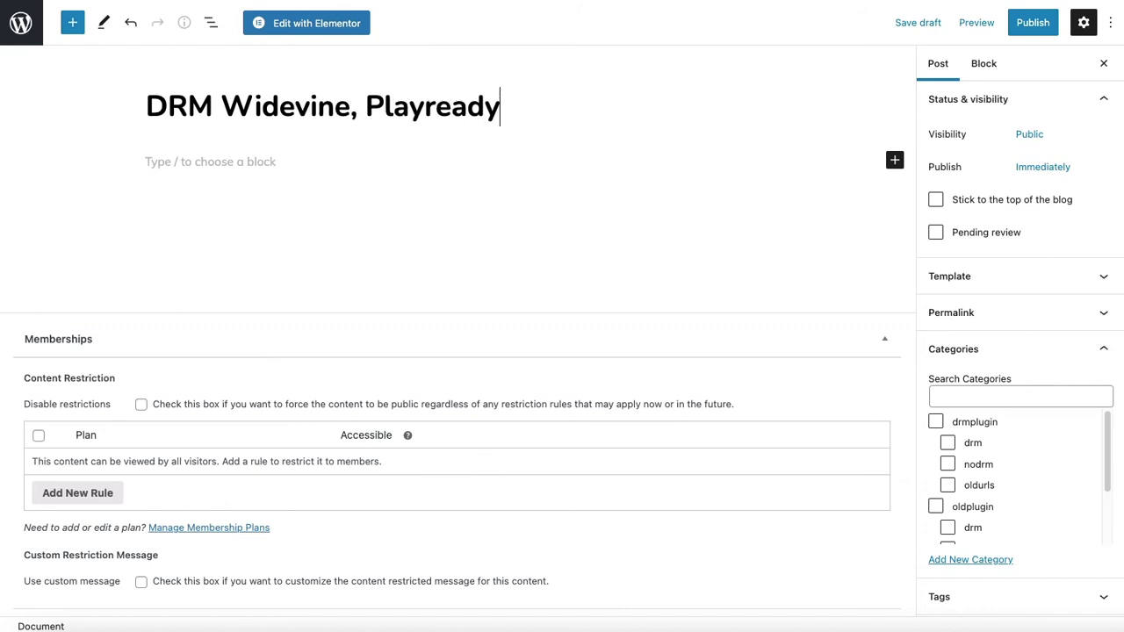
{"action": "type", "text": ", Fairplay"}
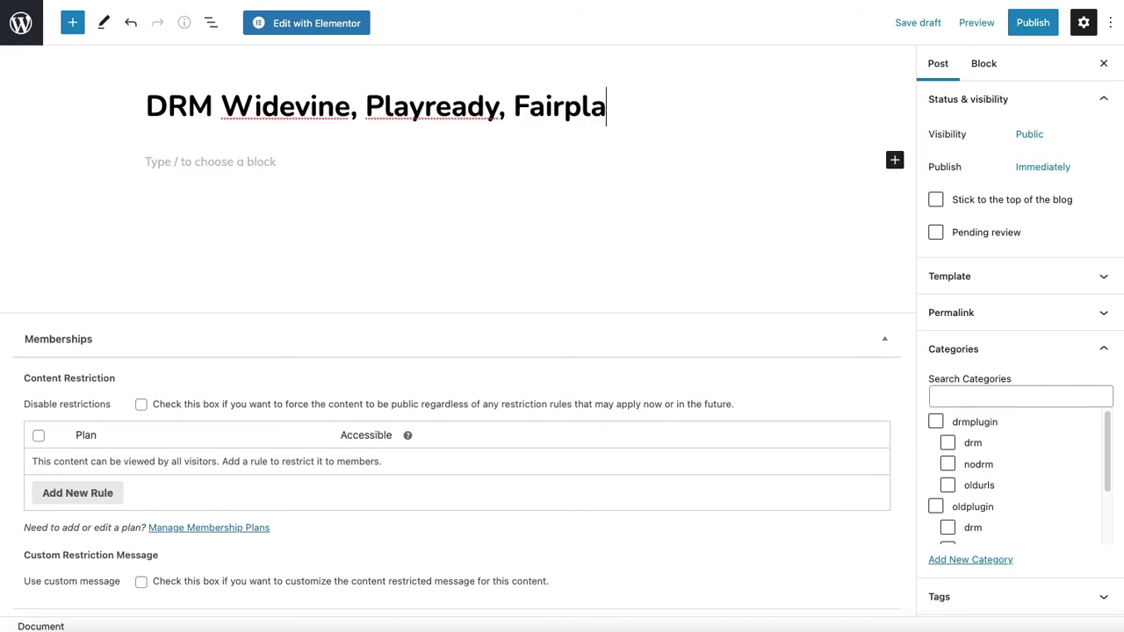
{"action": "left_click", "coordinate": [894, 164]}
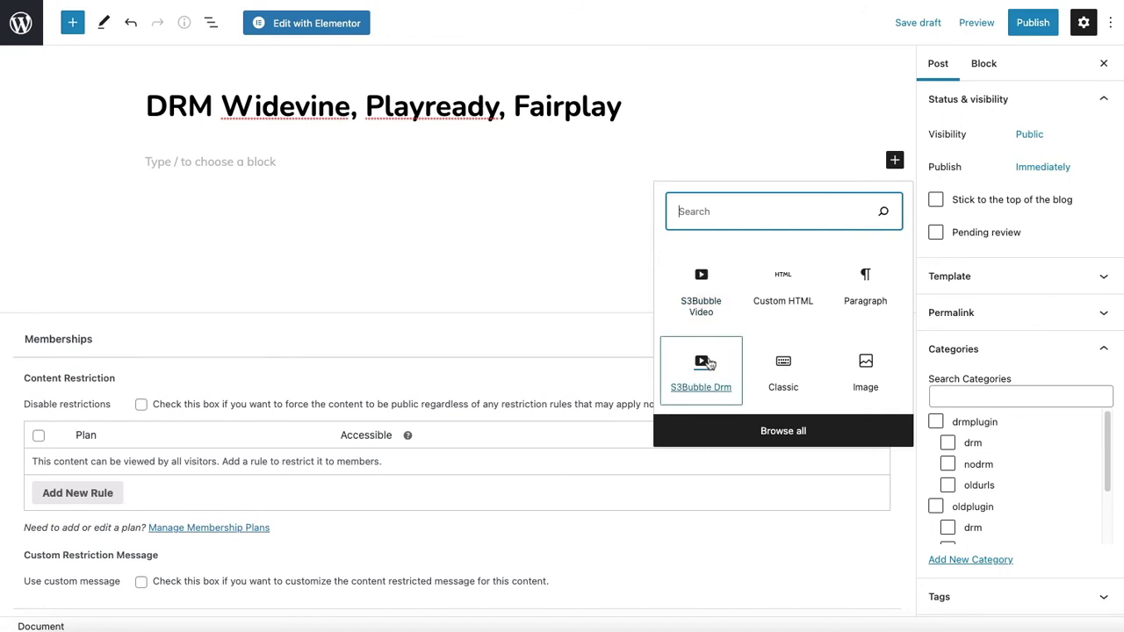
{"action": "left_click", "coordinate": [701, 369]}
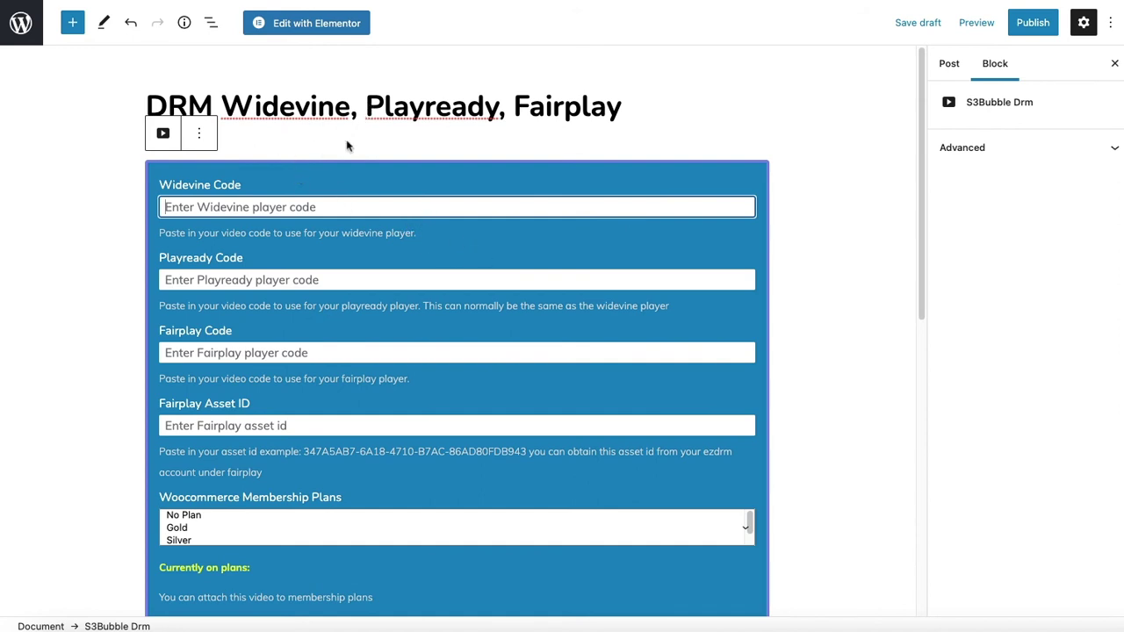
Load intro.mp4 into the S3Bubble encoder with the DASH streaming protocol
{"action": "left_click", "coordinate": [916, 629]}
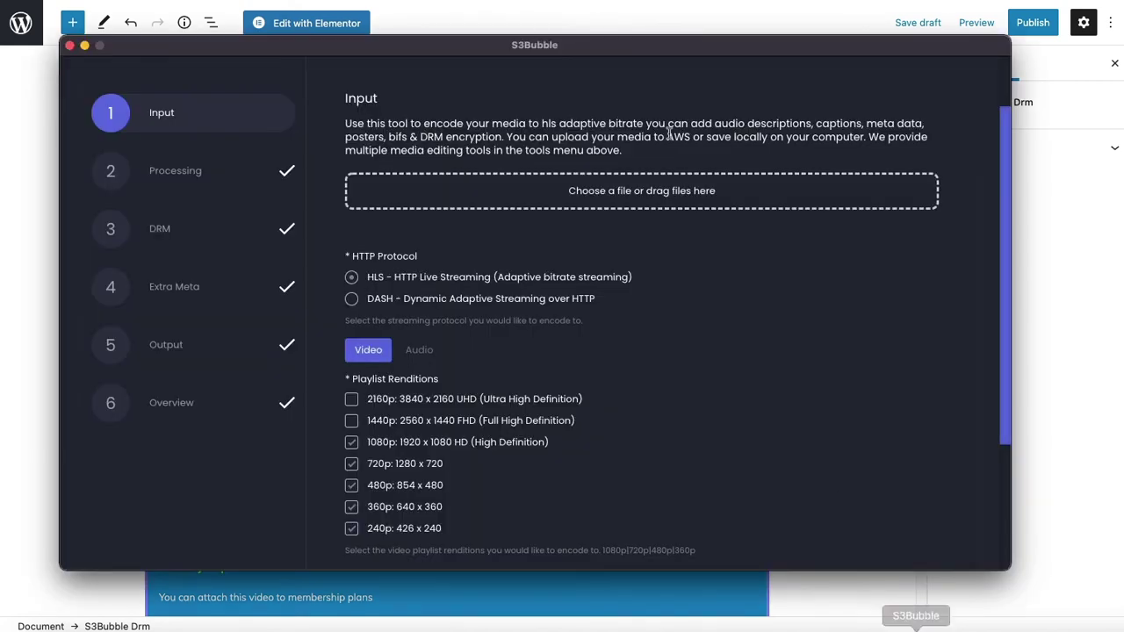
{"action": "double_click", "coordinate": [642, 44]}
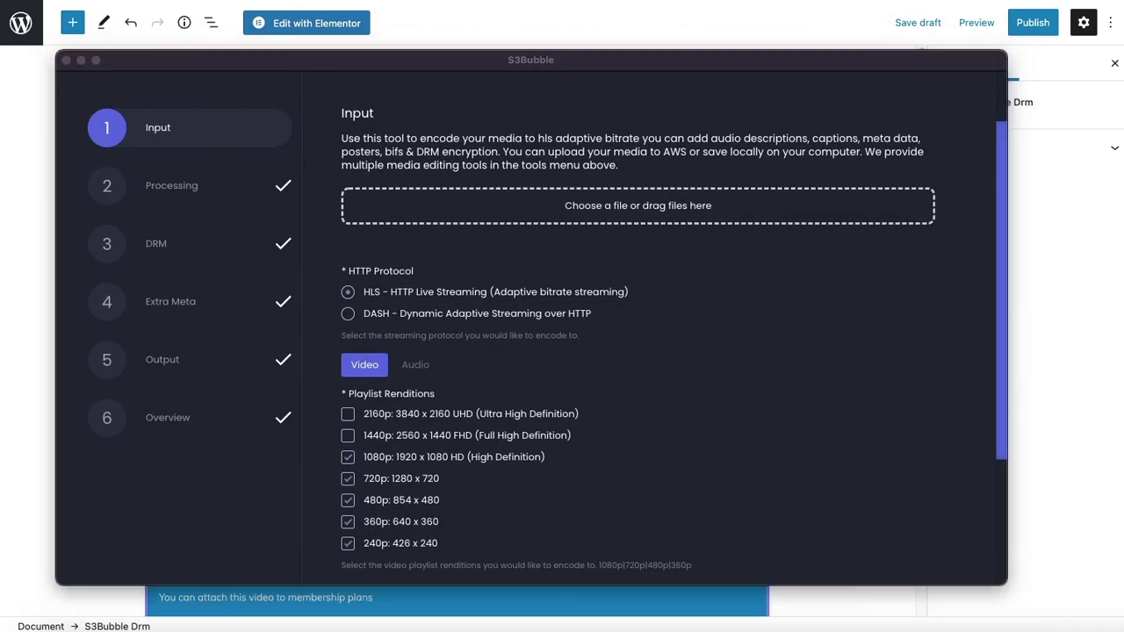
{"action": "left_click_drag", "start_coordinate": [647, 244], "coordinate": [647, 211]}
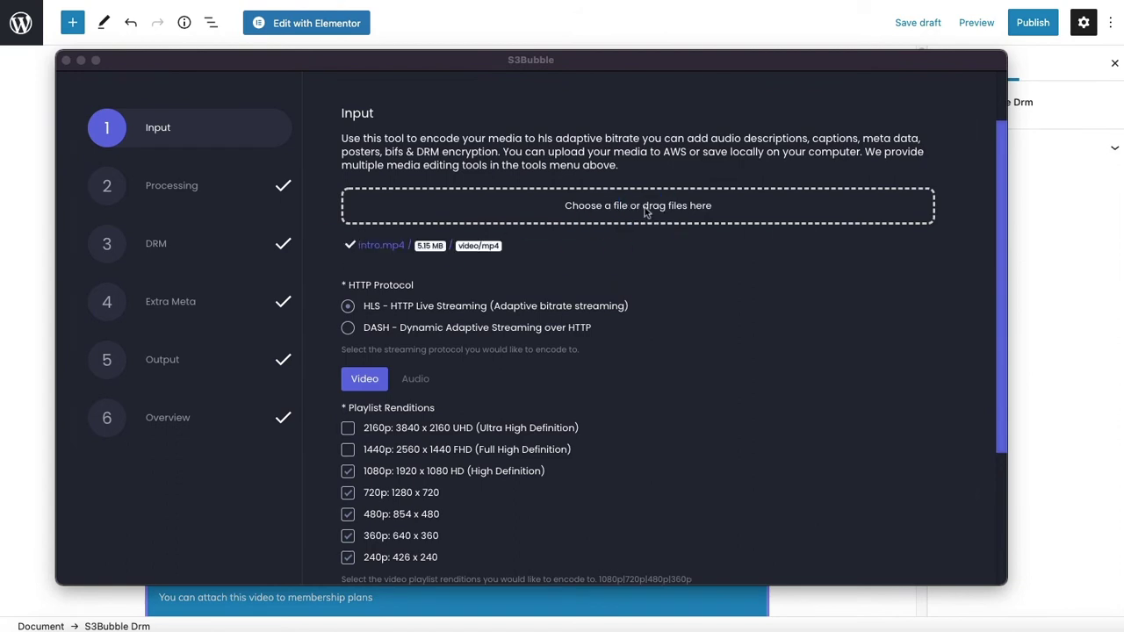
{"action": "left_click", "coordinate": [453, 330]}
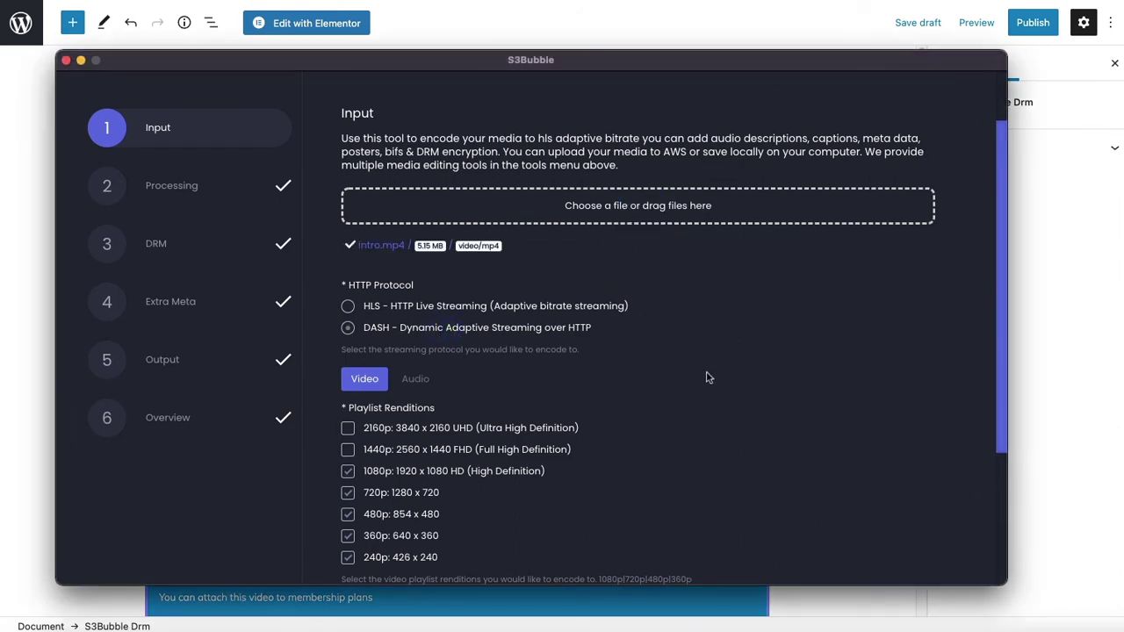
{"action": "scroll", "coordinate": [707, 377], "scroll_direction": "down", "scroll_amount": 3}
{"action": "left_click", "coordinate": [858, 518]}
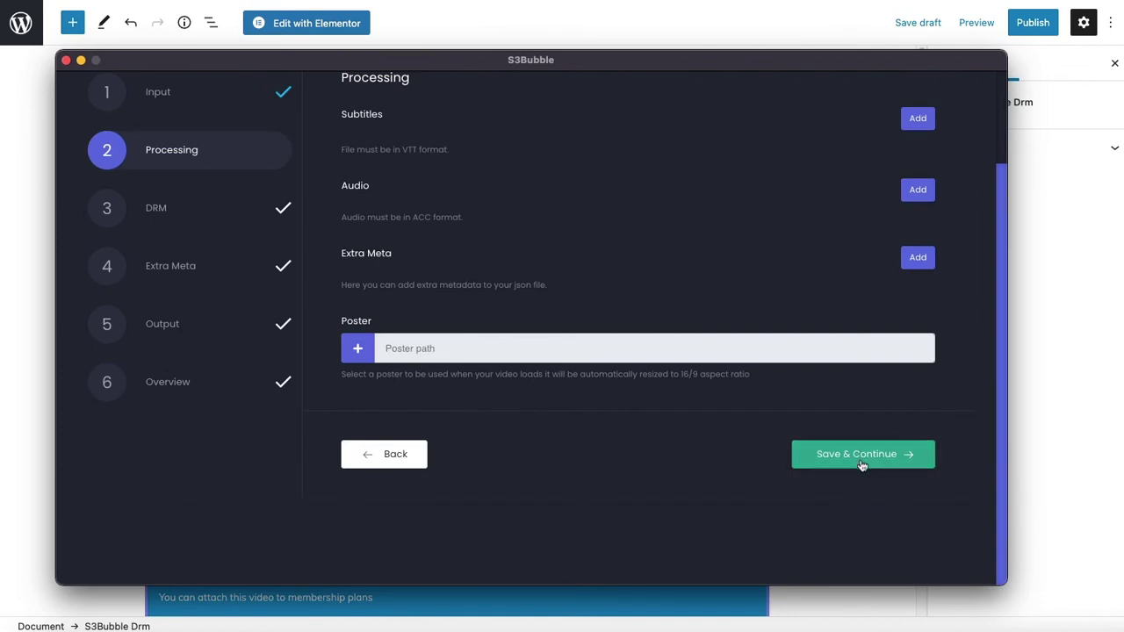
Advance through the Processing and DRM steps to Extra Meta
{"action": "left_click", "coordinate": [862, 465]}
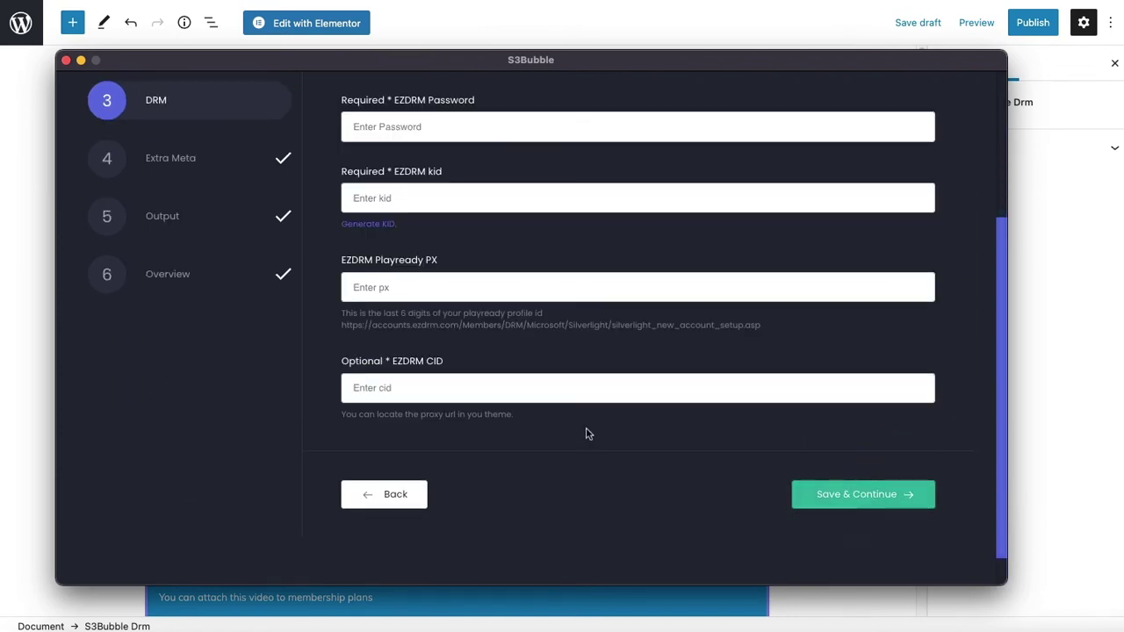
{"action": "scroll", "coordinate": [587, 431], "scroll_direction": "up", "scroll_amount": 5}
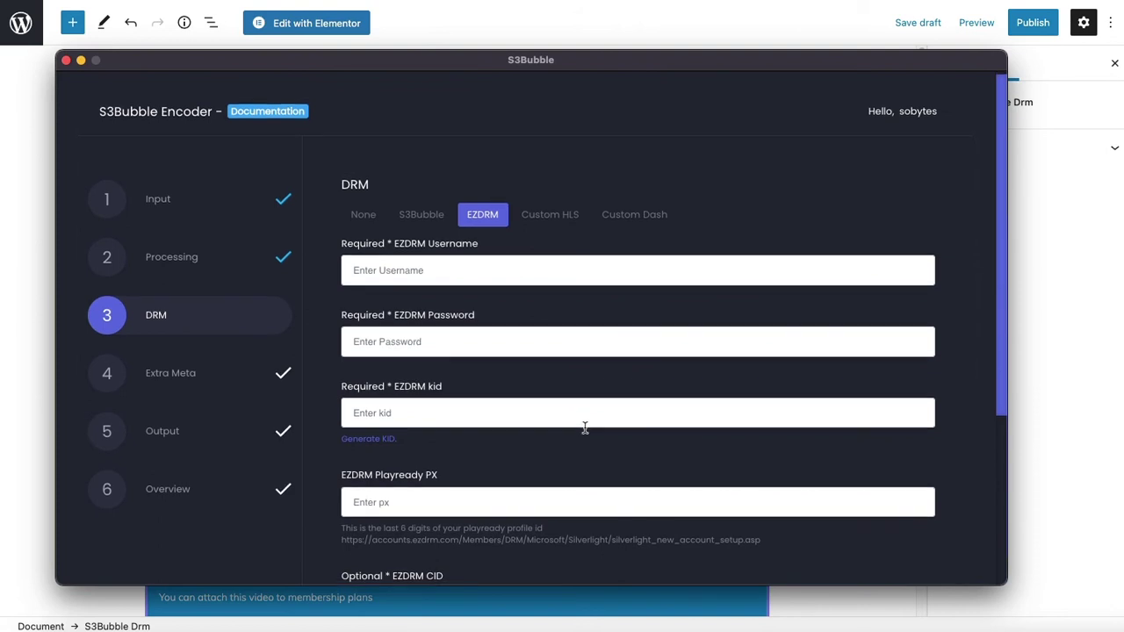
{"action": "scroll", "coordinate": [585, 430], "scroll_direction": "down", "scroll_amount": 4}
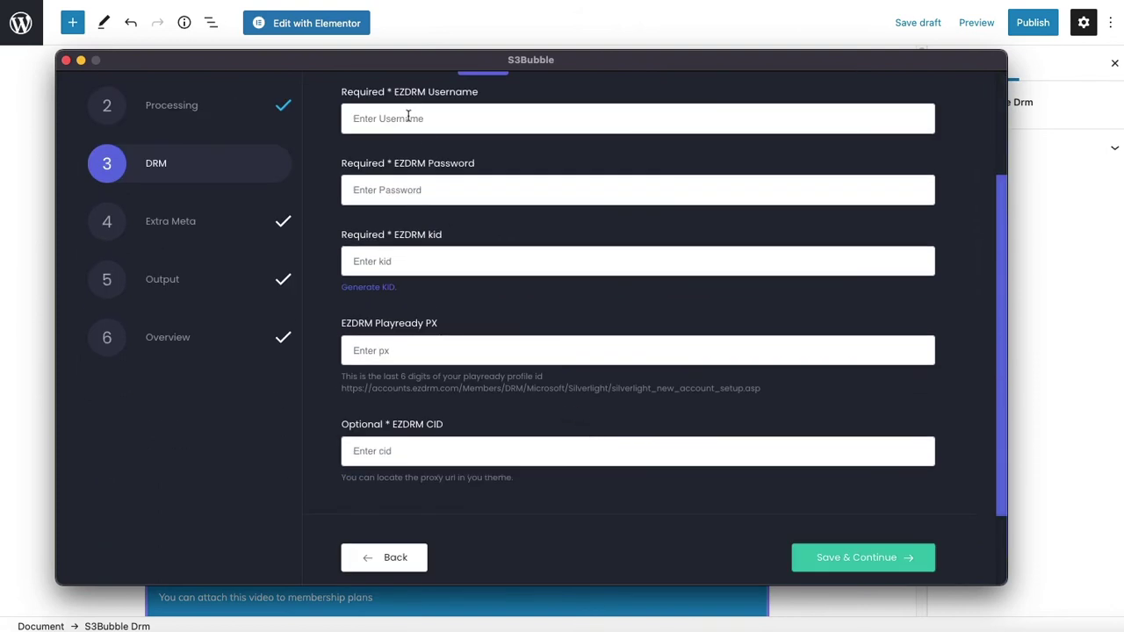
{"action": "left_click", "coordinate": [844, 560]}
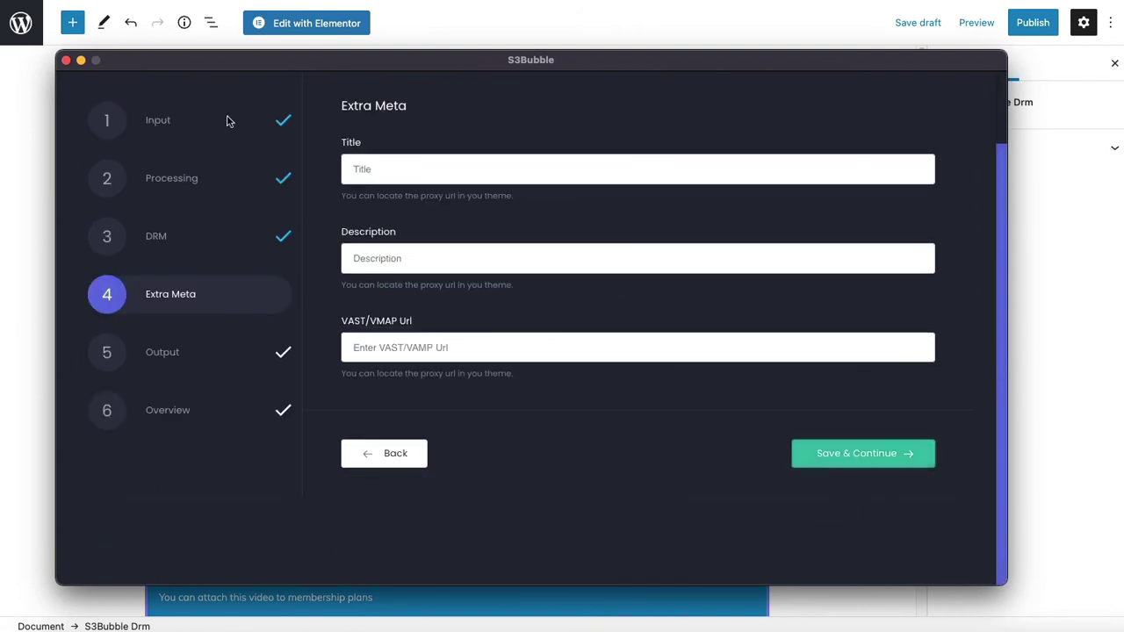
Enter title 'DRM Video' and description 'This is DRM' for the encode
{"action": "left_click", "coordinate": [397, 166]}
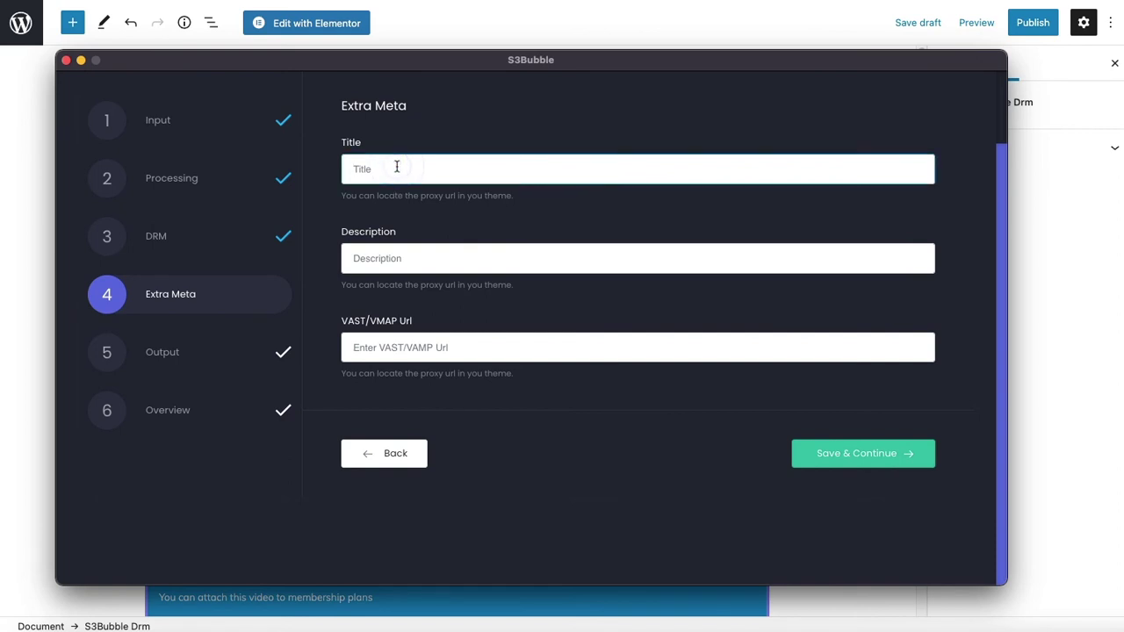
{"action": "type", "text": "DRM Video"}
{"action": "left_click", "coordinate": [392, 259]}
{"action": "type", "text": "This"}
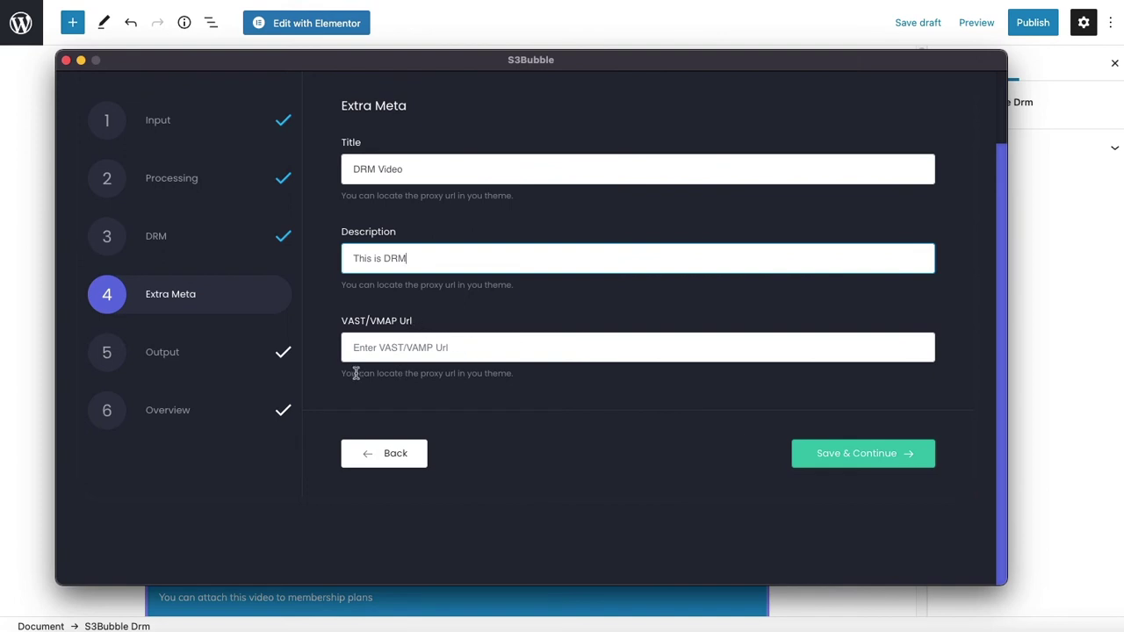
Output to wptuts-deliver with a random folder, submit the encode, and select code r1uojb
{"action": "left_click", "coordinate": [804, 453]}
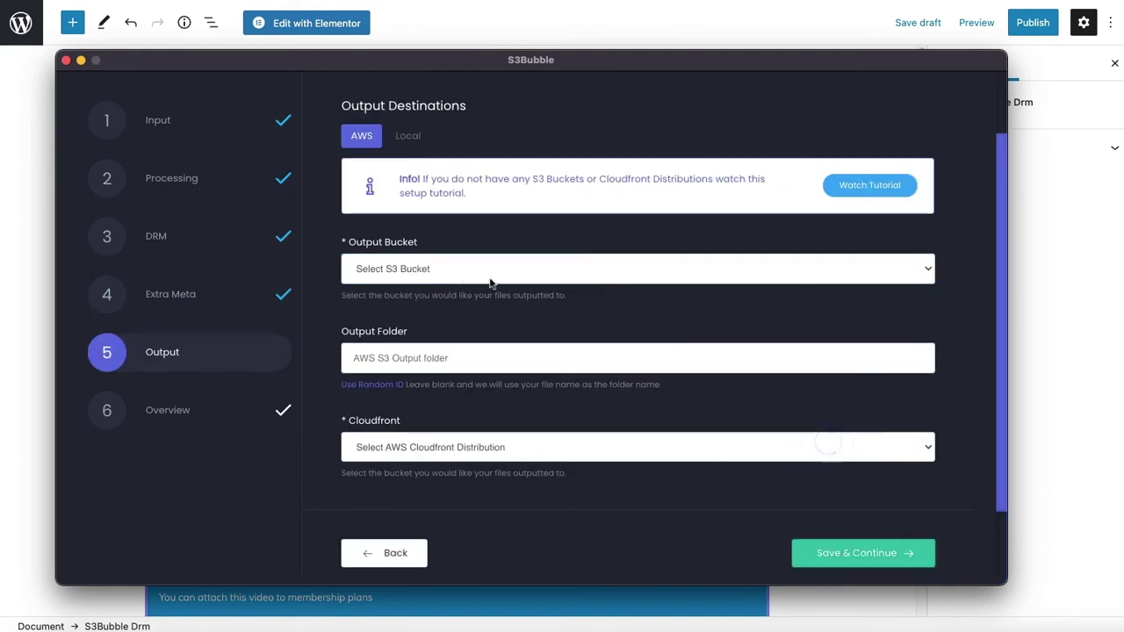
{"action": "left_click", "coordinate": [433, 269]}
{"action": "left_click", "coordinate": [378, 385]}
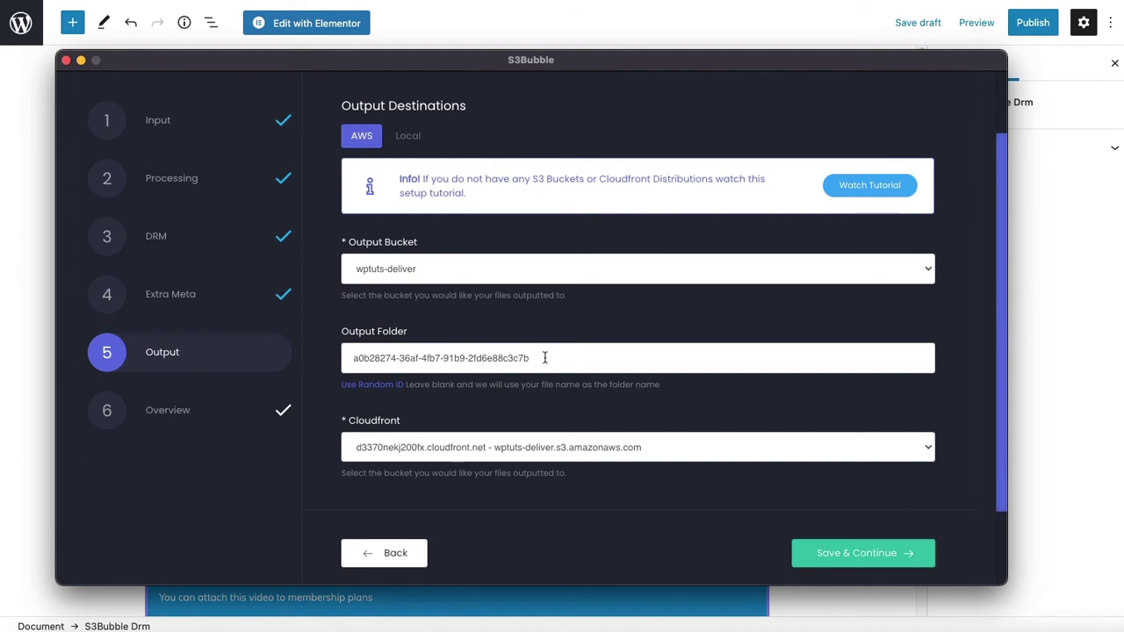
{"action": "left_click", "coordinate": [830, 546]}
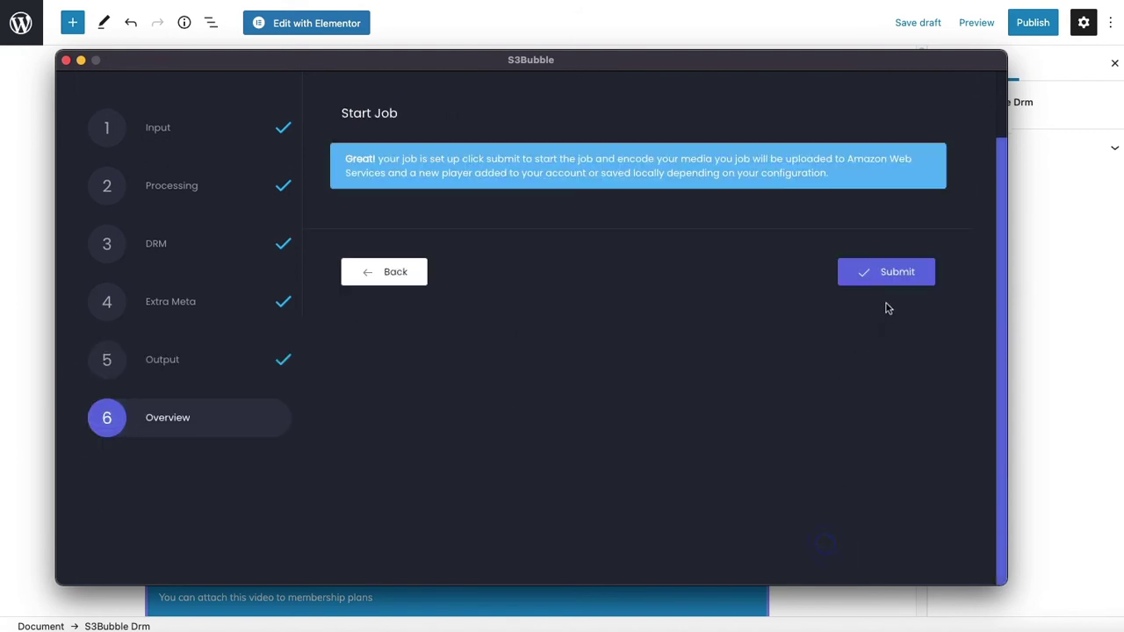
{"action": "left_click", "coordinate": [885, 269]}
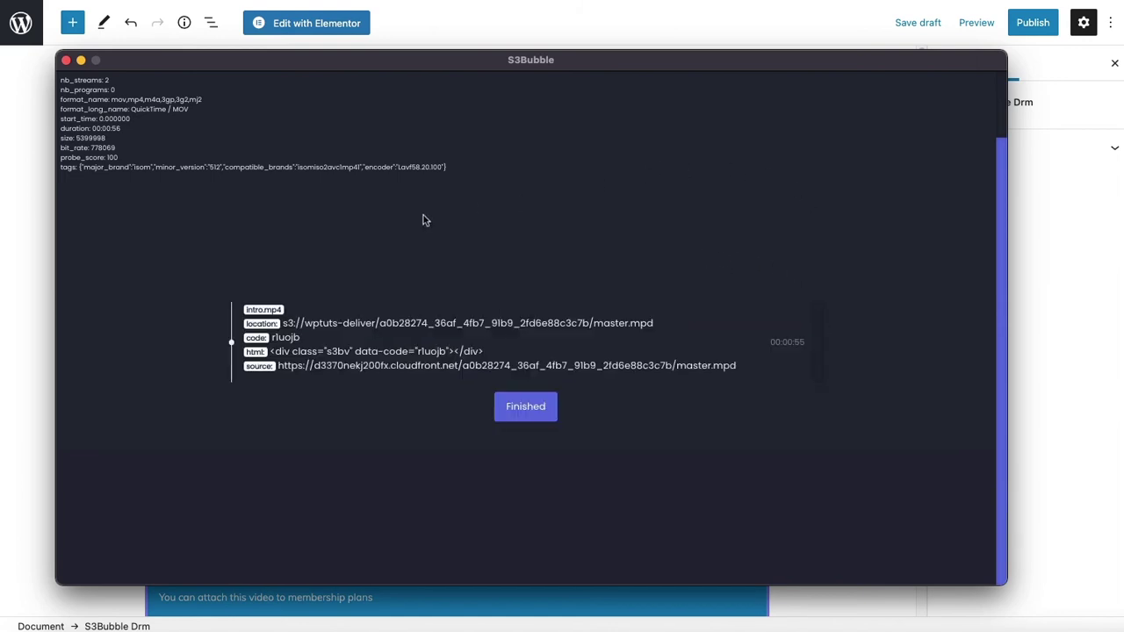
{"action": "double_click", "coordinate": [286, 338]}
{"action": "left_click", "coordinate": [12, 203]}
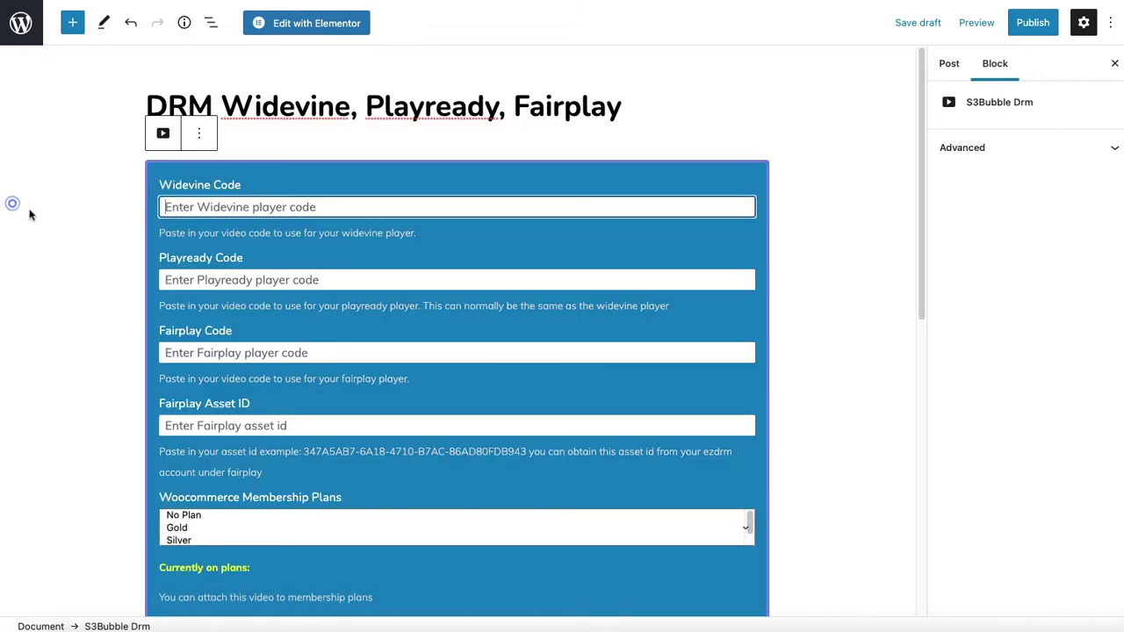
{"action": "left_click", "coordinate": [195, 207]}
{"action": "type", "text": "r1uojb"}
{"action": "left_click", "coordinate": [191, 279]}
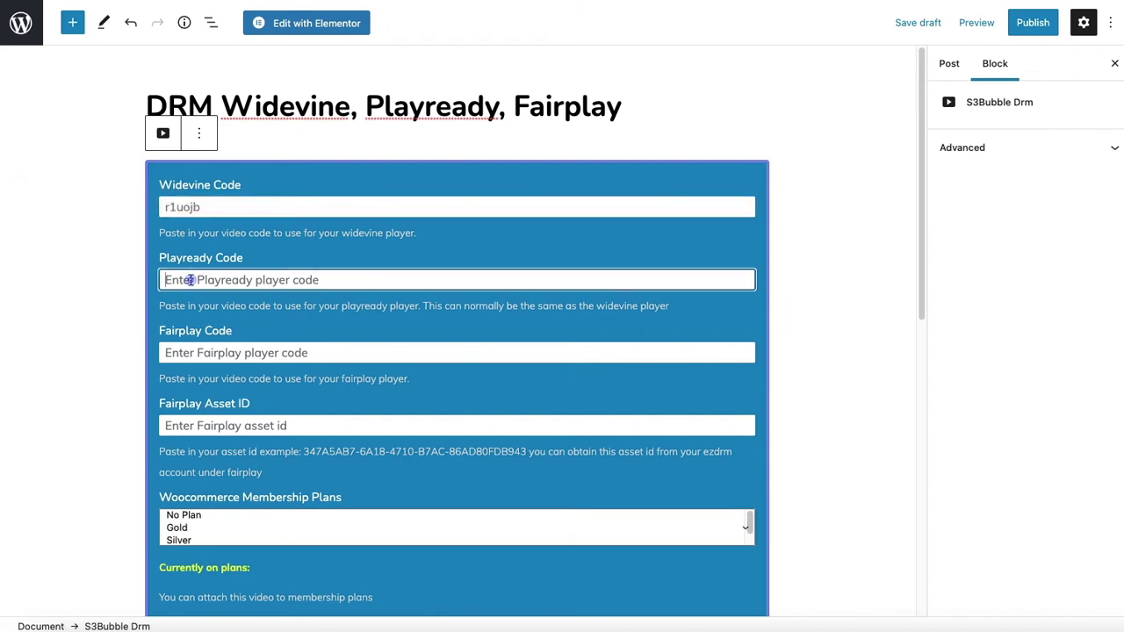
{"action": "type", "text": "r1uojb"}
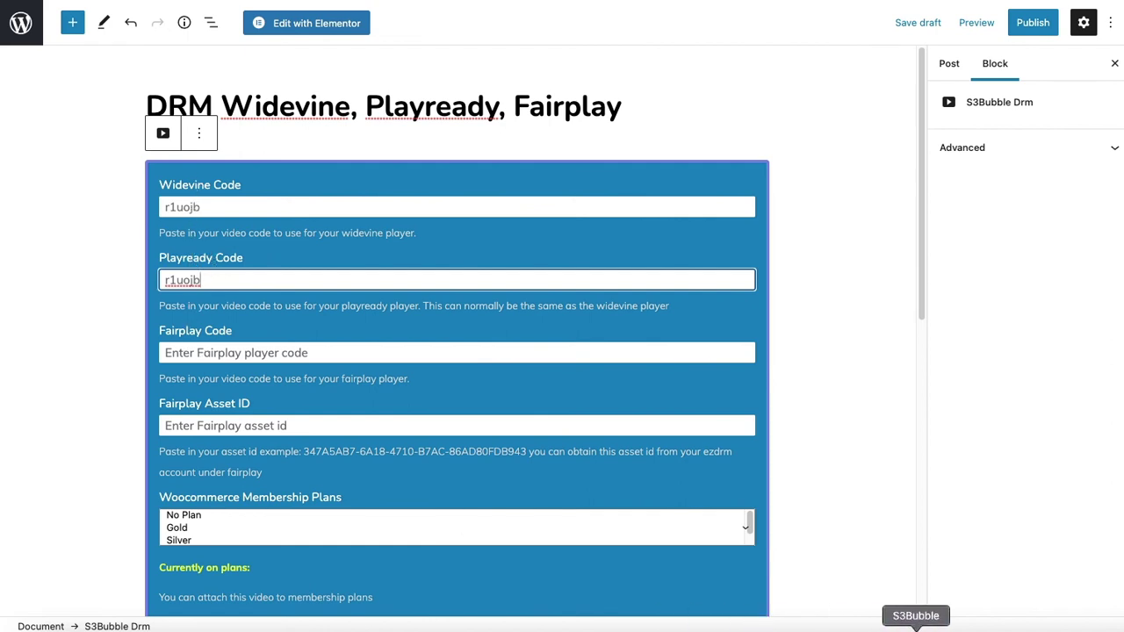
{"action": "left_click", "coordinate": [916, 628]}
Start a new encode of intro.mp4 and advance through Processing to the DRM step
{"action": "left_click", "coordinate": [527, 406]}
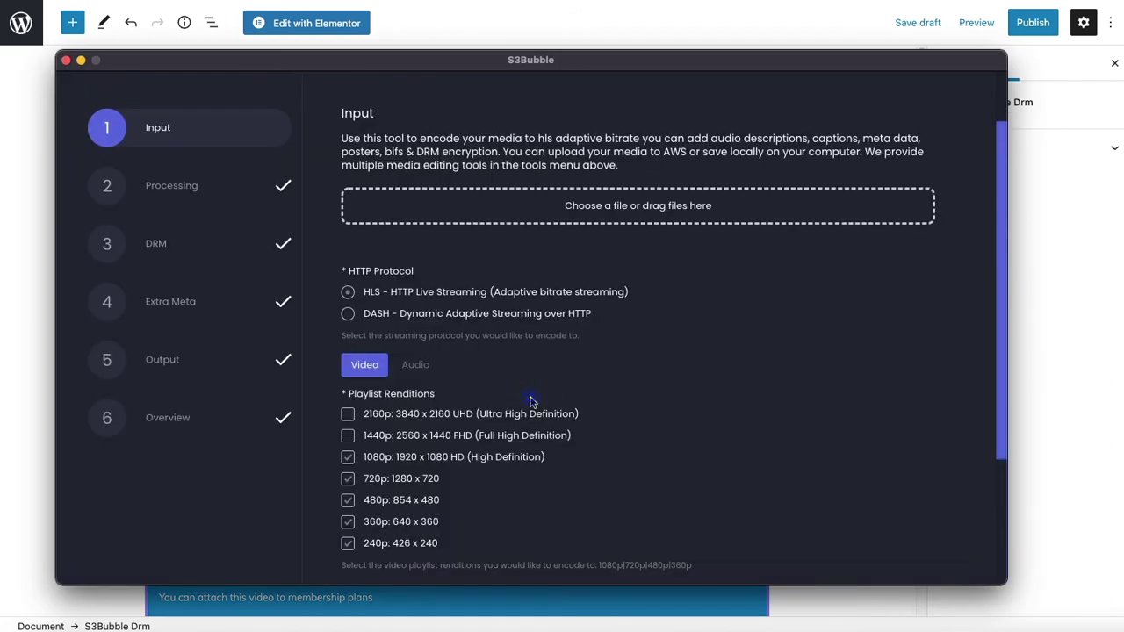
{"action": "left_click_drag", "start_coordinate": [615, 239], "coordinate": [602, 205]}
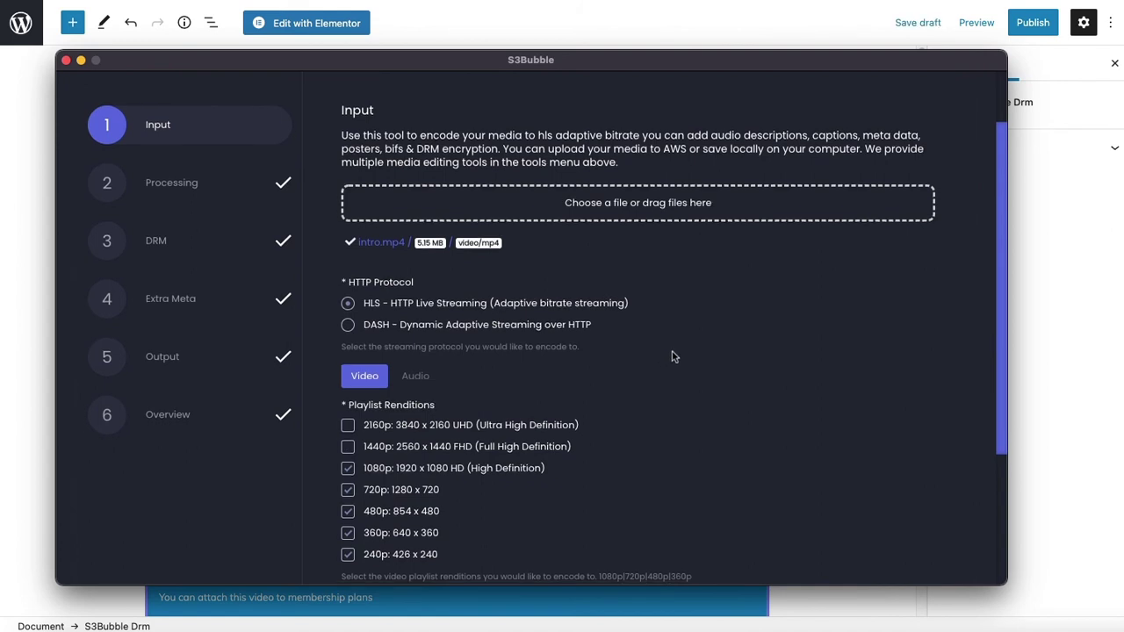
{"action": "scroll", "coordinate": [672, 356], "scroll_direction": "down", "scroll_amount": 5}
{"action": "left_click", "coordinate": [839, 520]}
{"action": "left_click", "coordinate": [851, 466]}
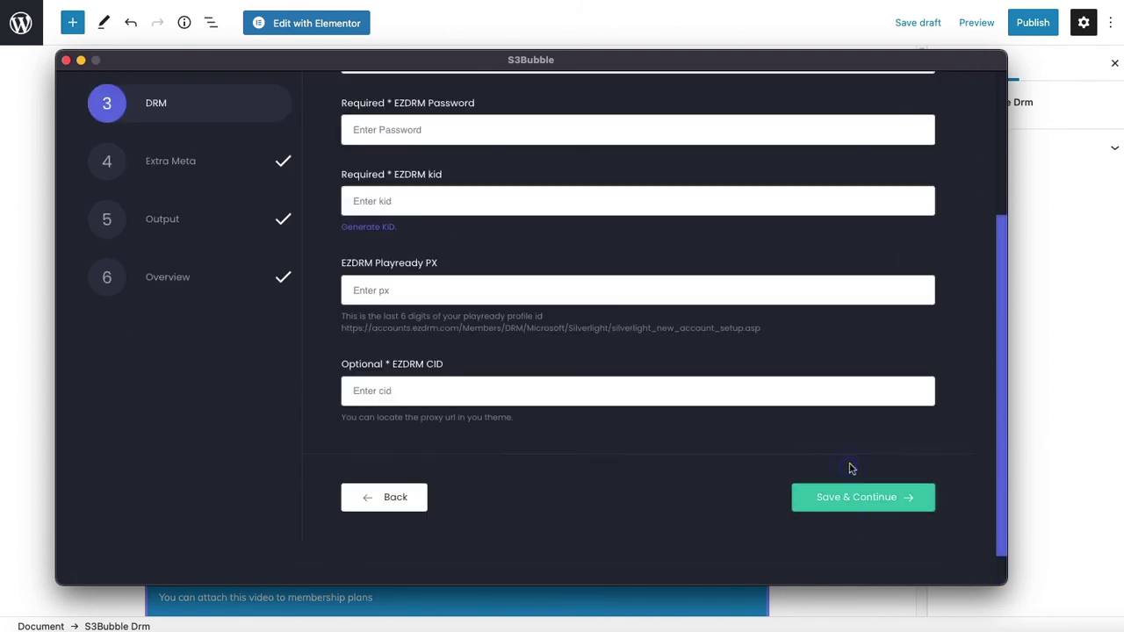
{"action": "scroll", "coordinate": [857, 412], "scroll_direction": "up", "scroll_amount": 5}
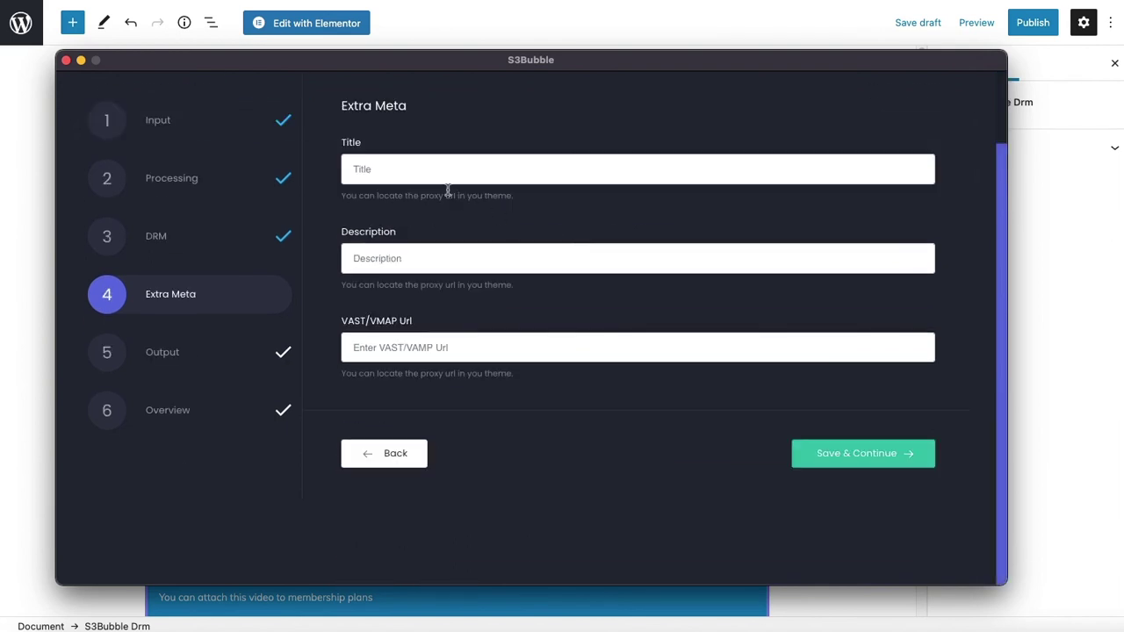
Enter the title 'Safari' and a description for the encode
{"action": "left_click", "coordinate": [403, 168]}
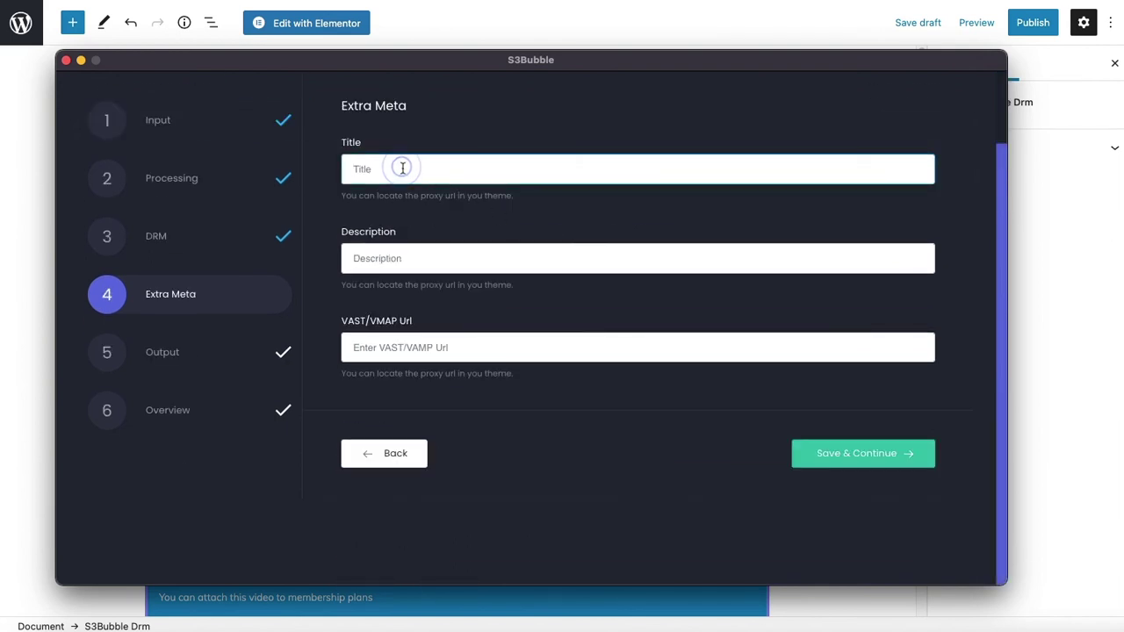
{"action": "type", "text": "Safari"}
{"action": "left_click", "coordinate": [394, 260]}
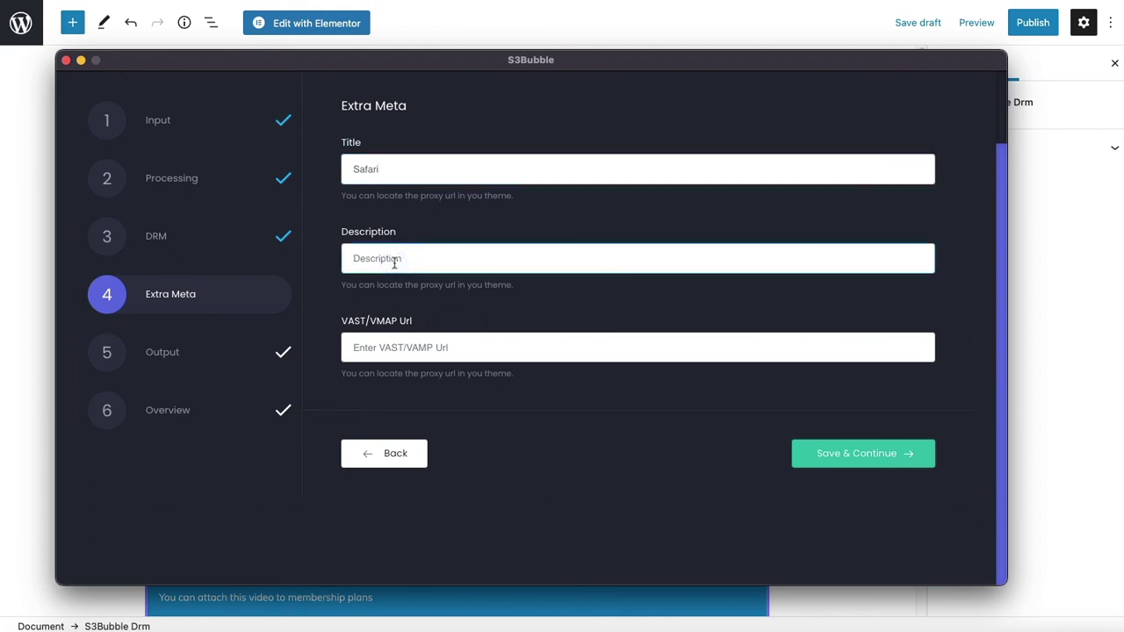
{"action": "type", "text": "P"}
{"action": "key", "text": "BackSpace"}
{"action": "type", "text": "This is fairplay"}
Save the metadata and output settings, then submit the encoding job
{"action": "left_click", "coordinate": [804, 453]}
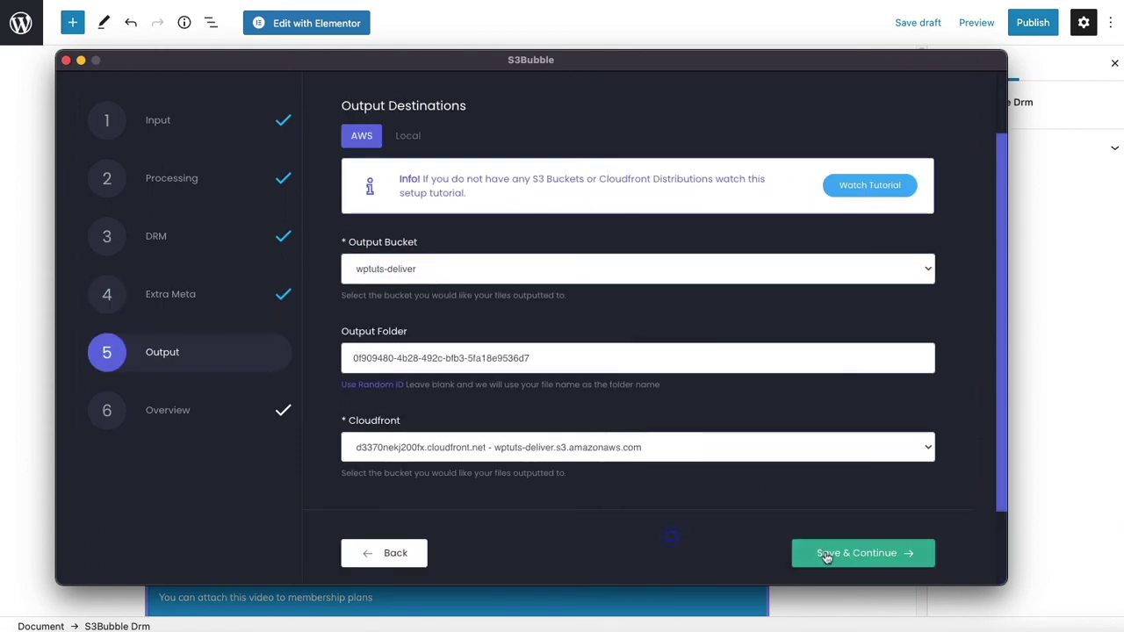
{"action": "left_click", "coordinate": [828, 552]}
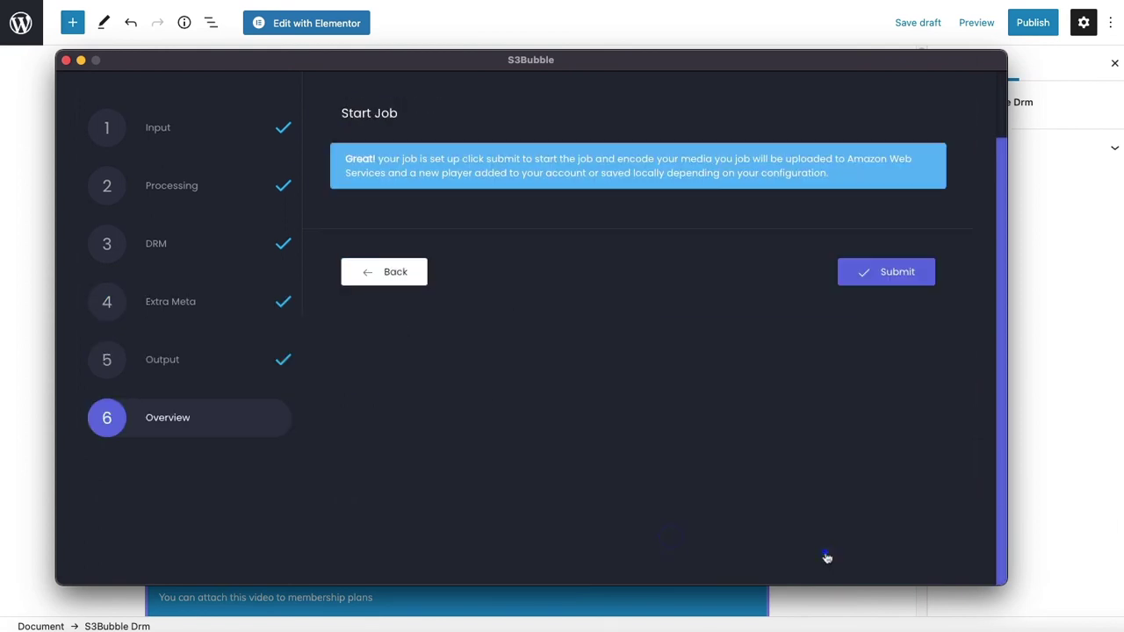
{"action": "left_click", "coordinate": [878, 269]}
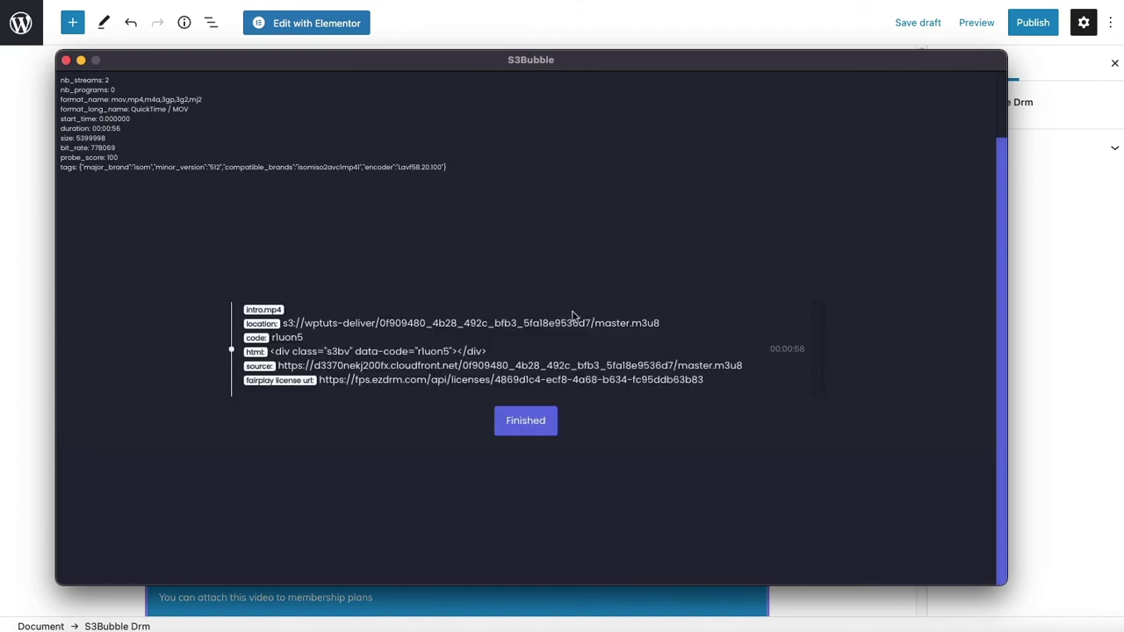
{"action": "double_click", "coordinate": [428, 350]}
{"action": "left_click", "coordinate": [41, 238]}
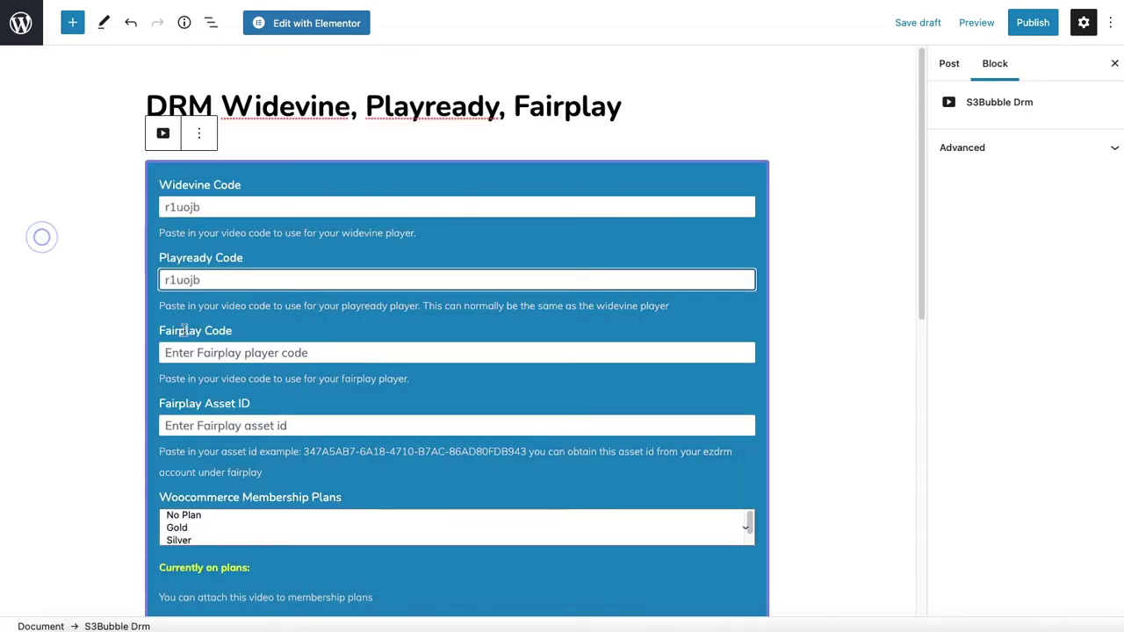
{"action": "left_click", "coordinate": [202, 352]}
{"action": "type", "text": "r1uonb"}
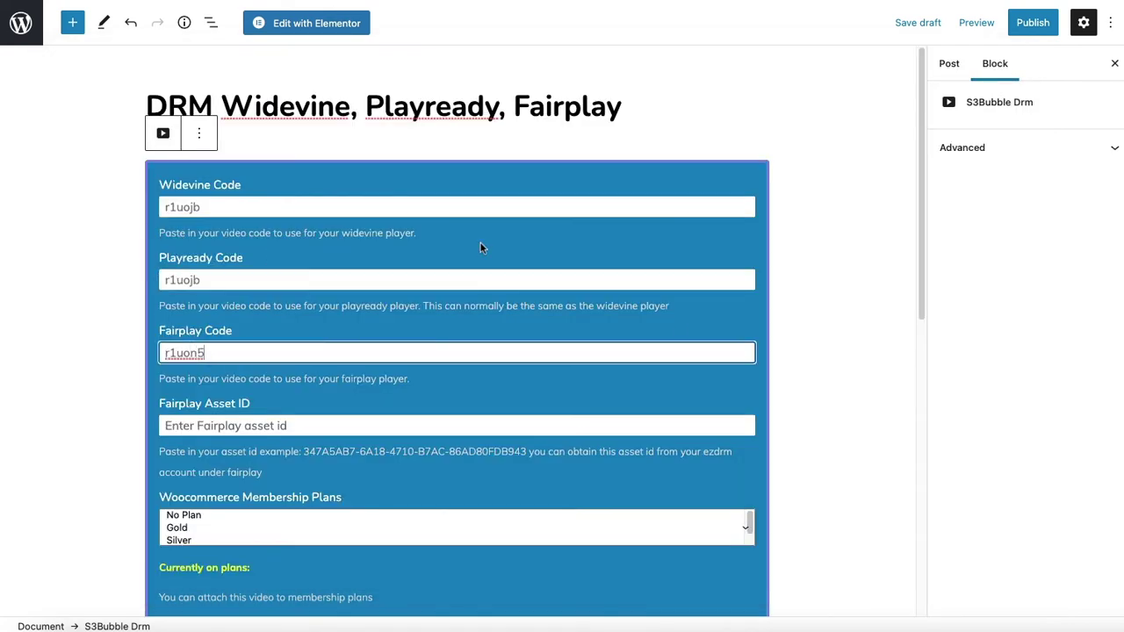
Copy the FairPlay license ID from S3Bubble into the Fairplay Asset ID field
{"action": "left_click", "coordinate": [913, 625]}
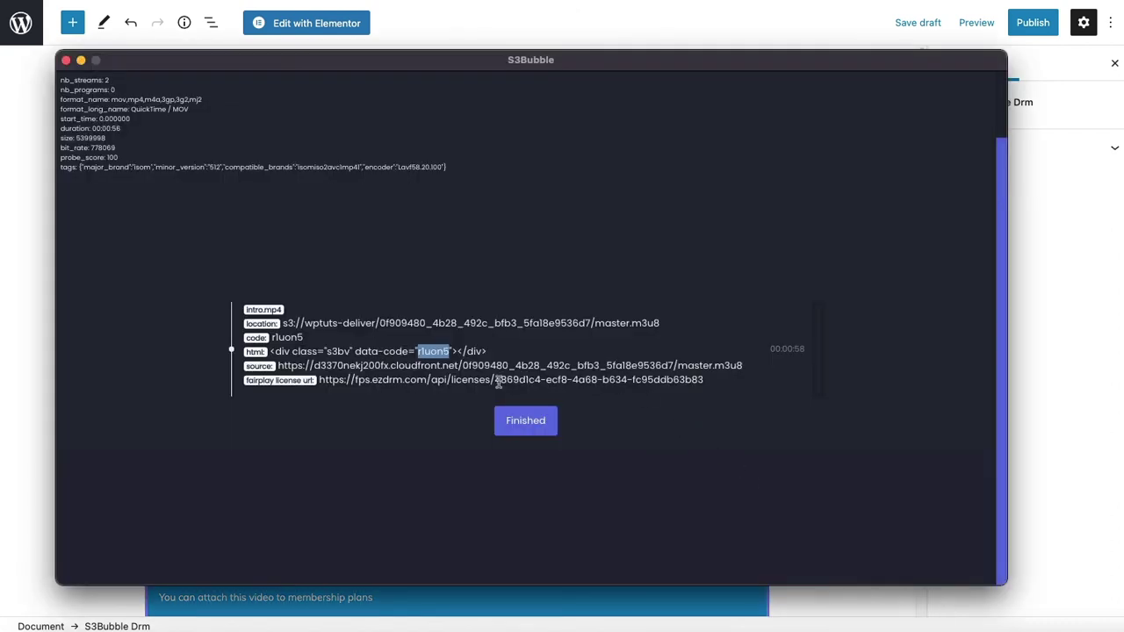
{"action": "left_click_drag", "start_coordinate": [497, 382], "coordinate": [707, 384]}
{"action": "key", "text": "super+c"}
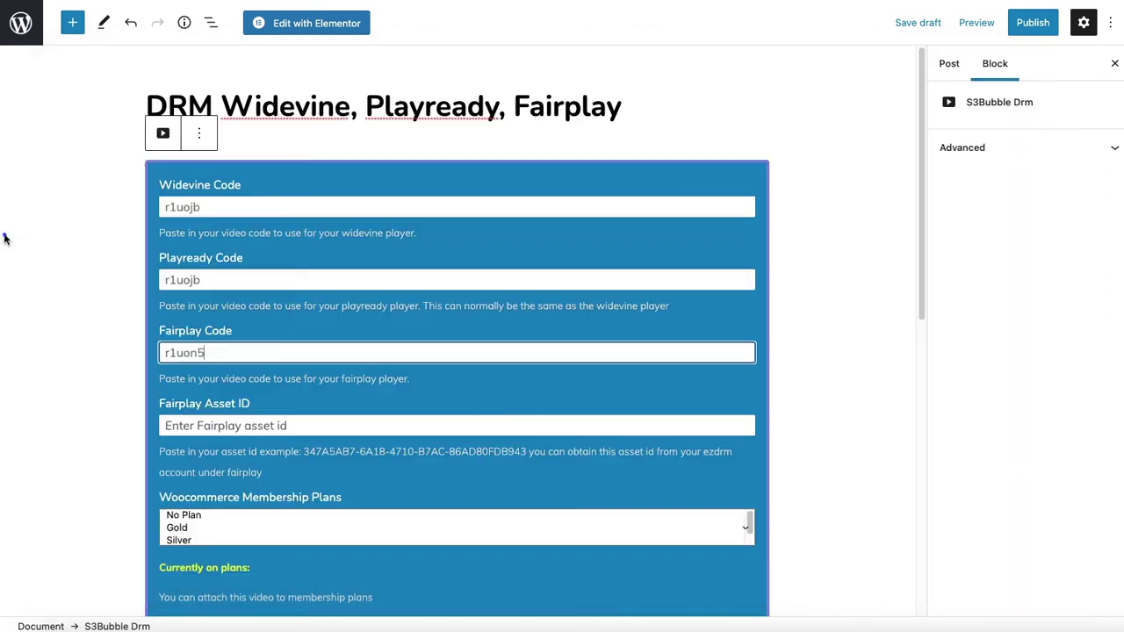
{"action": "left_click", "coordinate": [6, 234]}
{"action": "left_click", "coordinate": [224, 426]}
{"action": "key", "text": "super+v"}
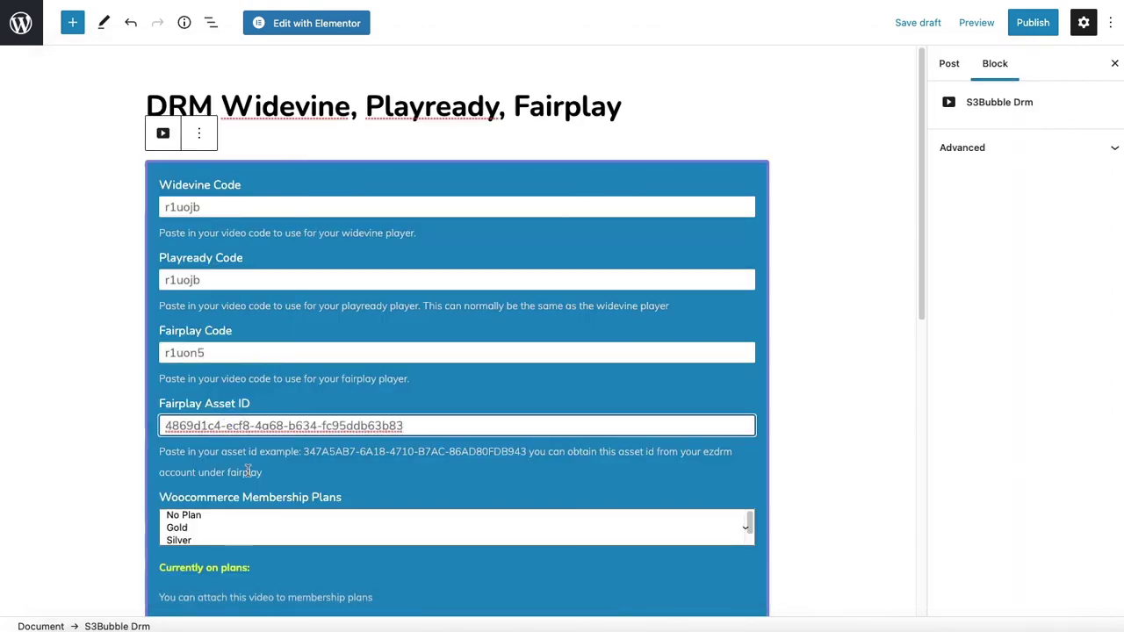
{"action": "left_click", "coordinate": [249, 472]}
Check the Woocommerce product dropdown and keep No Product selected
{"action": "scroll", "coordinate": [249, 471], "scroll_direction": "down", "scroll_amount": 3}
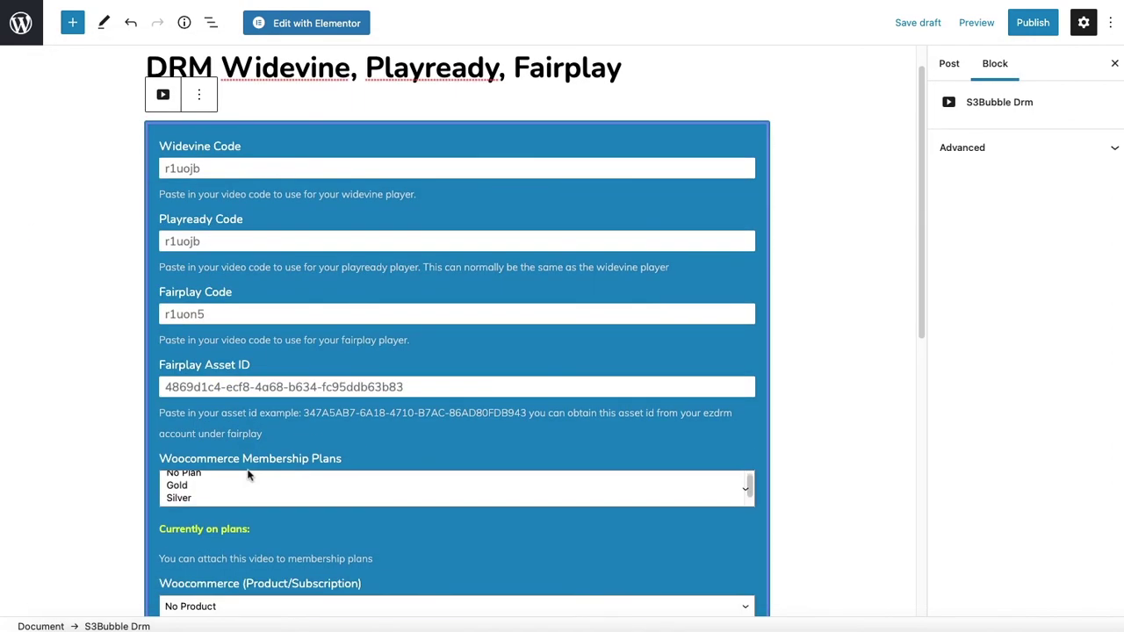
{"action": "scroll", "coordinate": [419, 428], "scroll_direction": "down", "scroll_amount": 5}
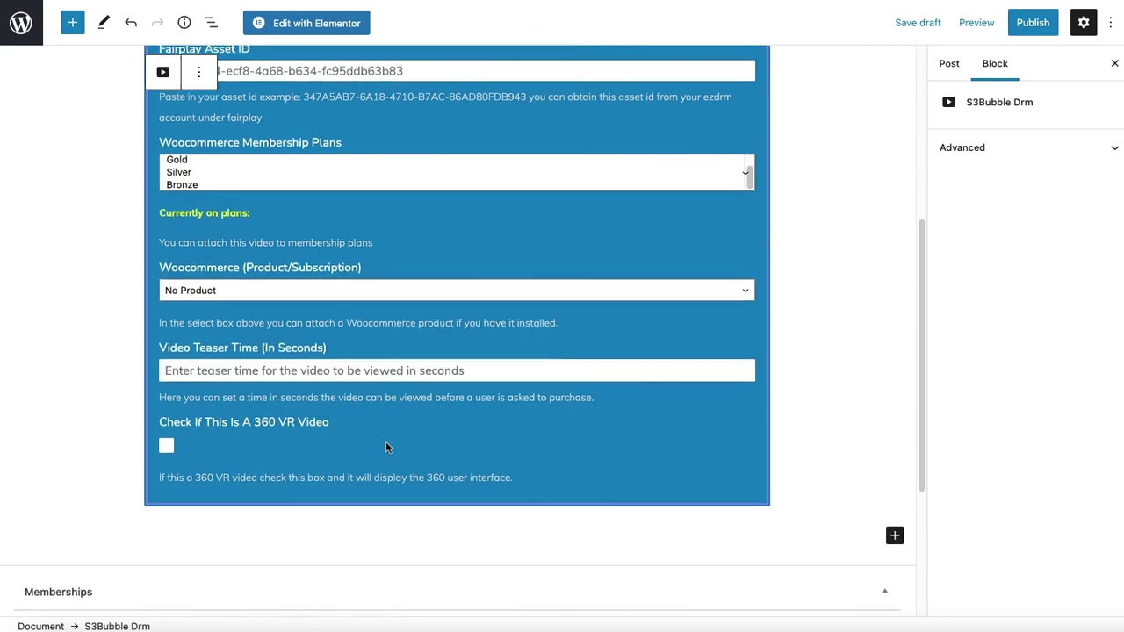
{"action": "scroll", "coordinate": [233, 233], "scroll_direction": "up", "scroll_amount": 3}
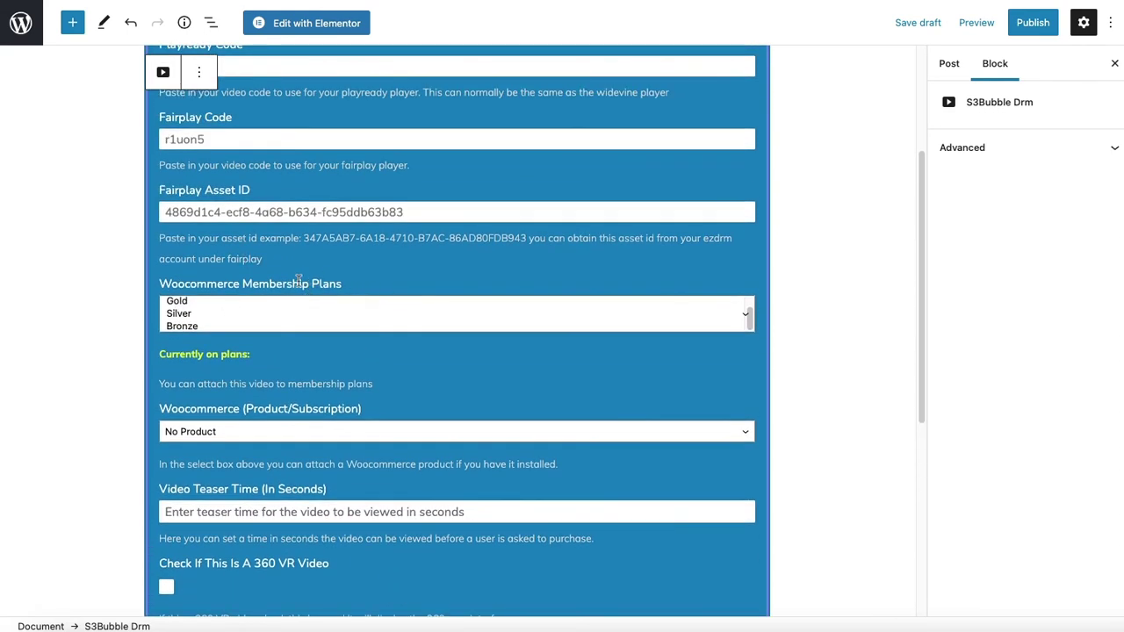
{"action": "left_click", "coordinate": [261, 435]}
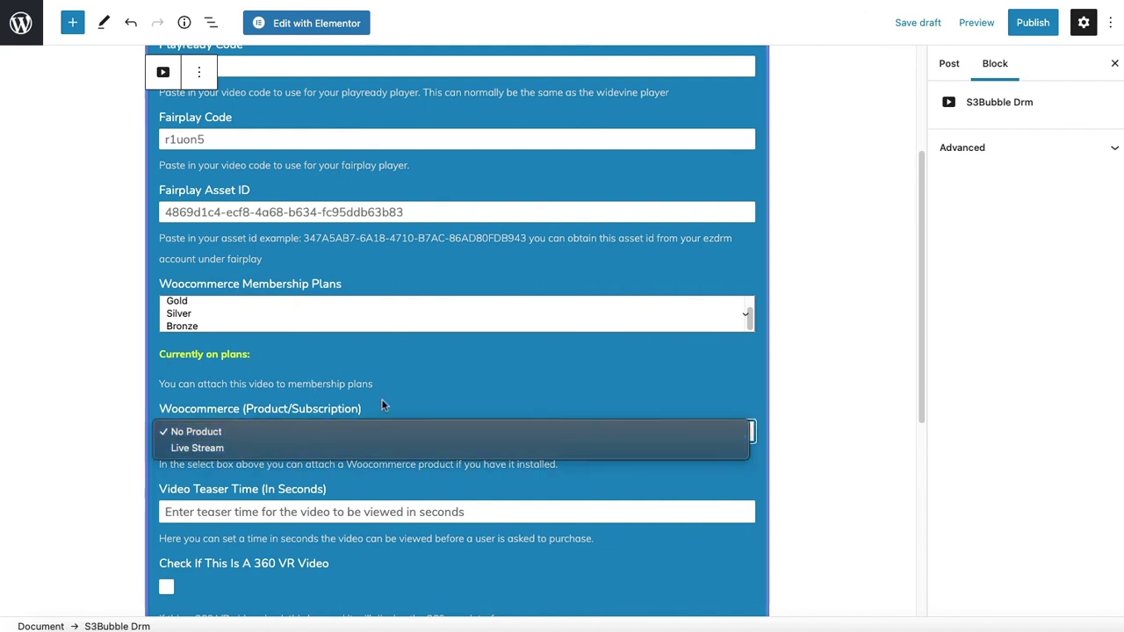
{"action": "left_click", "coordinate": [421, 386]}
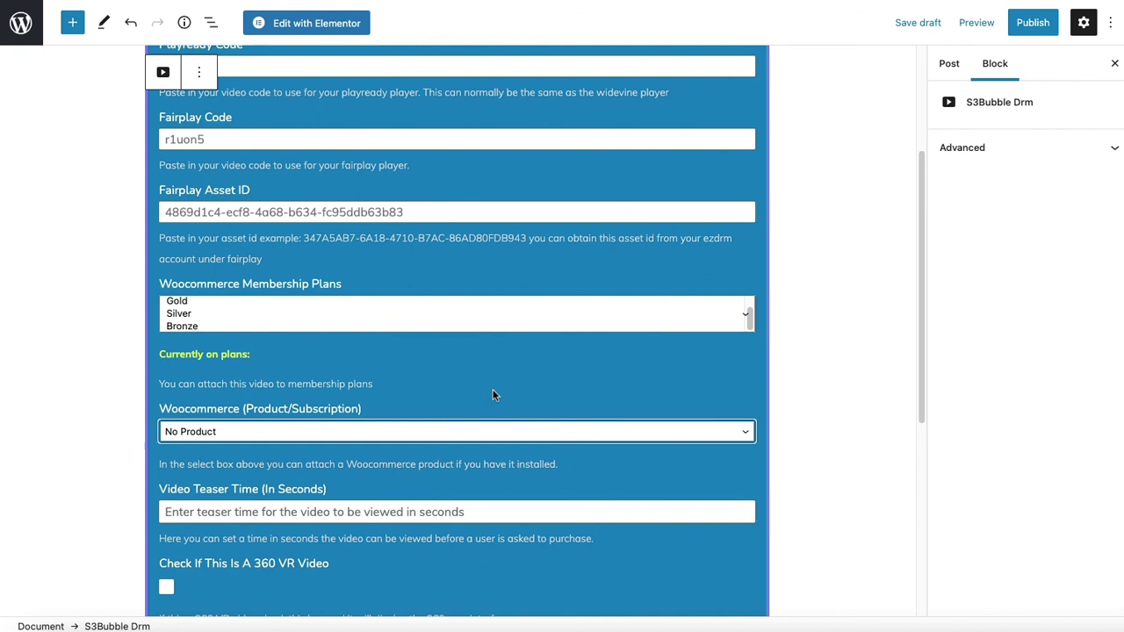
Try a Video Teaser Time of 10, then clear it to leave the field empty
{"action": "scroll", "coordinate": [485, 371], "scroll_direction": "up", "scroll_amount": 3}
{"action": "scroll", "coordinate": [484, 334], "scroll_direction": "down", "scroll_amount": 4}
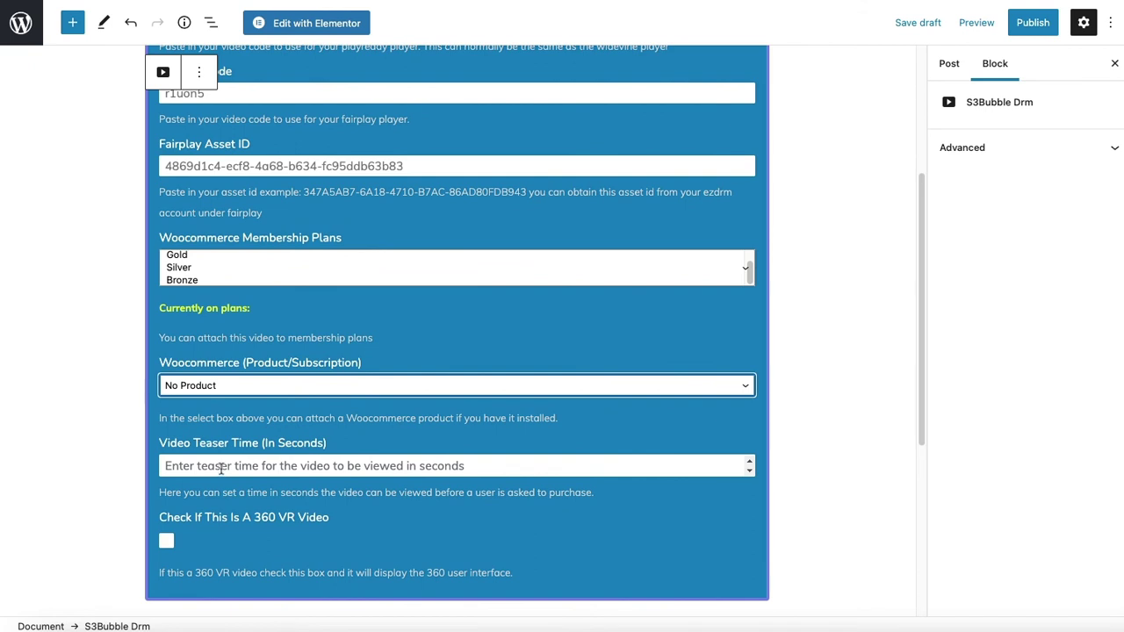
{"action": "left_click", "coordinate": [222, 468]}
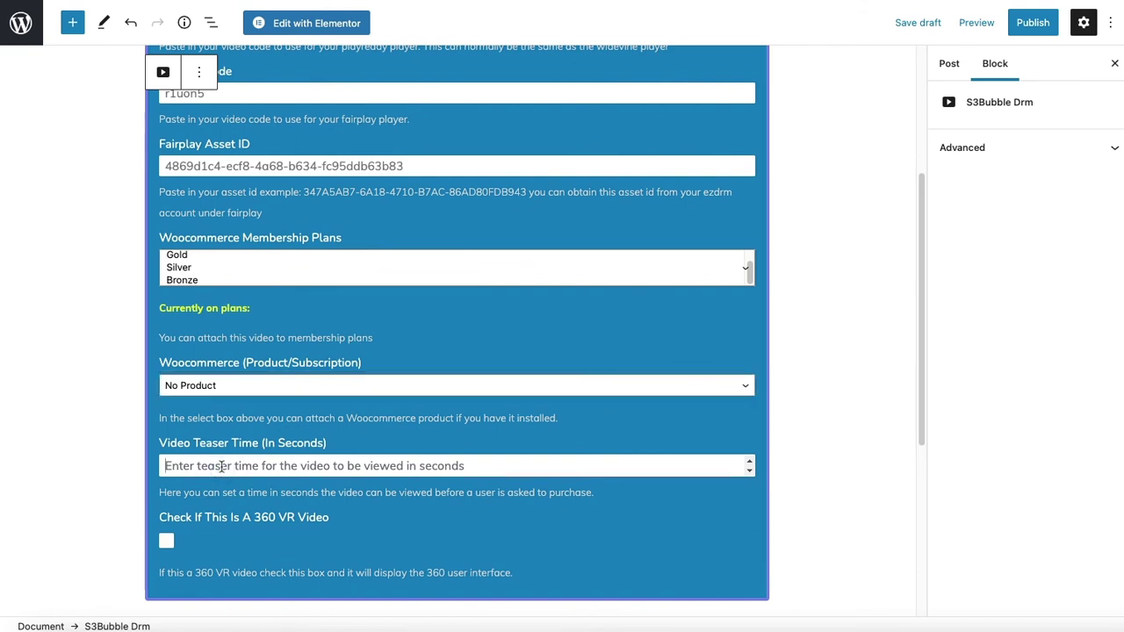
{"action": "type", "text": "0"}
{"action": "key", "text": "BackSpace"}
{"action": "type", "text": "1"}
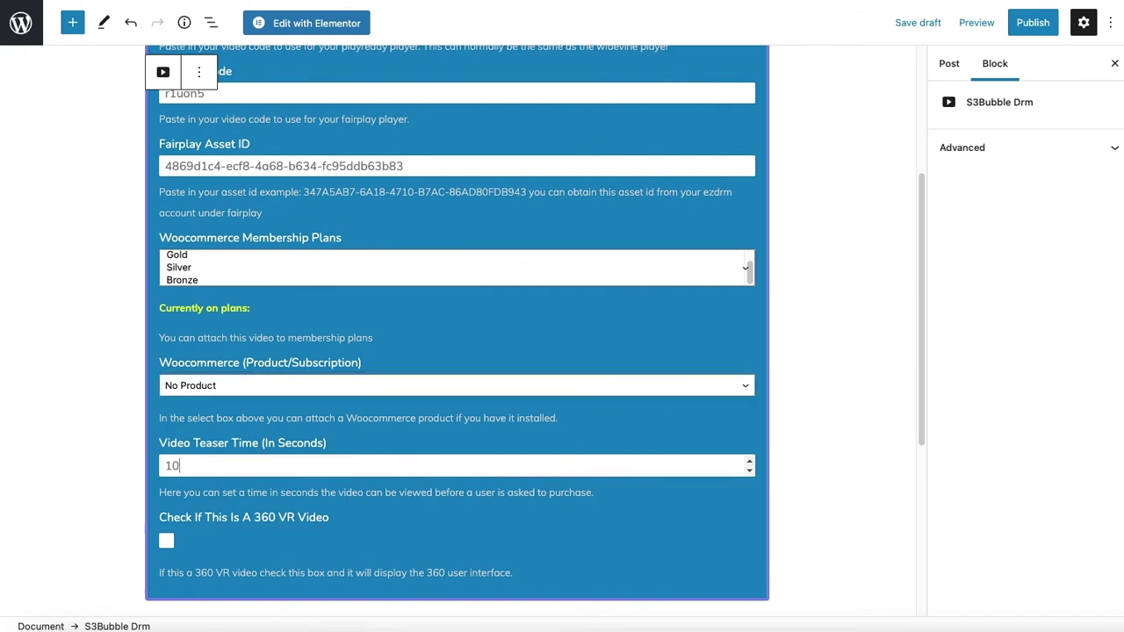
{"action": "type", "text": "0"}
{"action": "key", "text": "BackSpace"}
{"action": "key", "text": "BackSpace"}
{"action": "scroll", "coordinate": [584, 455], "scroll_direction": "up", "scroll_amount": 3}
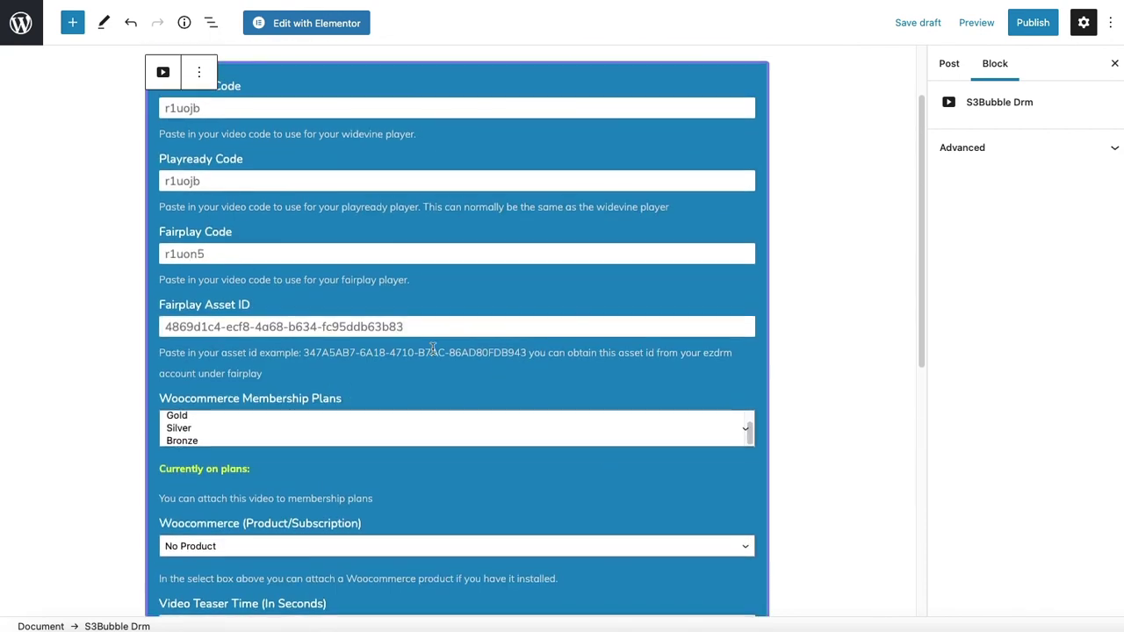
Publish the post, open the live page, and start the DRM video in Chrome
{"action": "left_click", "coordinate": [1033, 22]}
{"action": "left_click", "coordinate": [985, 22]}
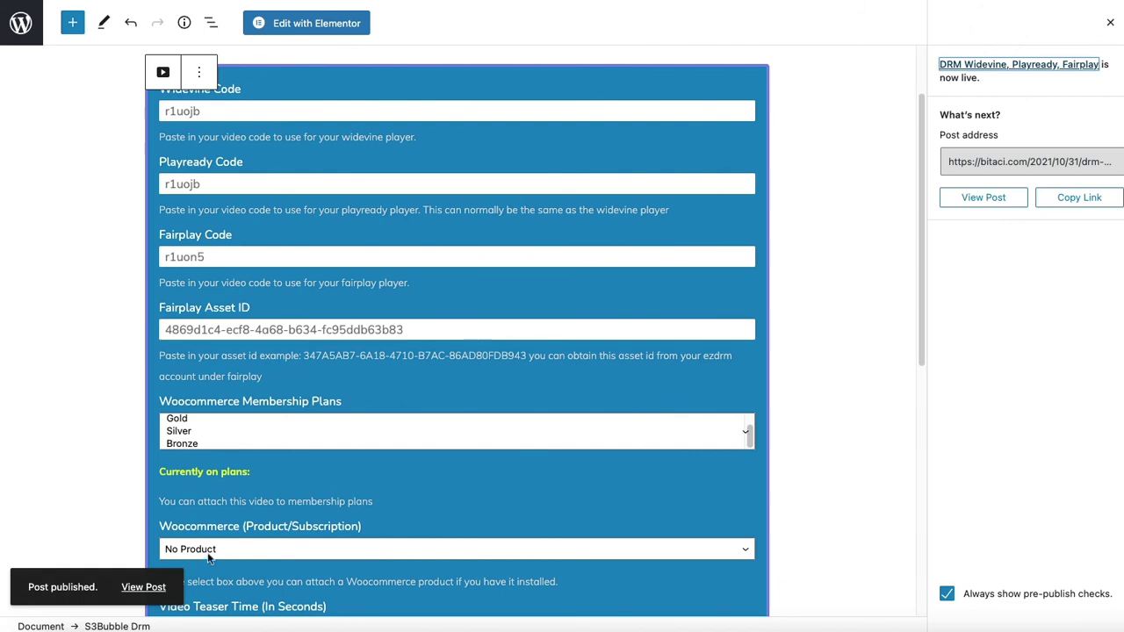
{"action": "left_click", "coordinate": [138, 587]}
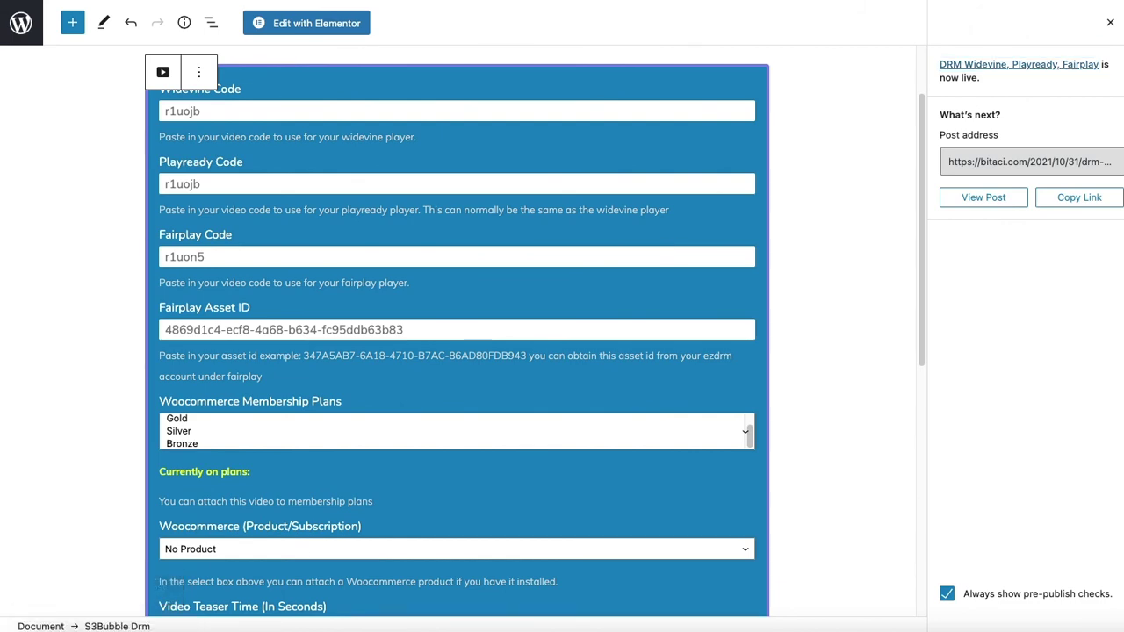
{"action": "scroll", "coordinate": [608, 101], "scroll_direction": "down", "scroll_amount": 5}
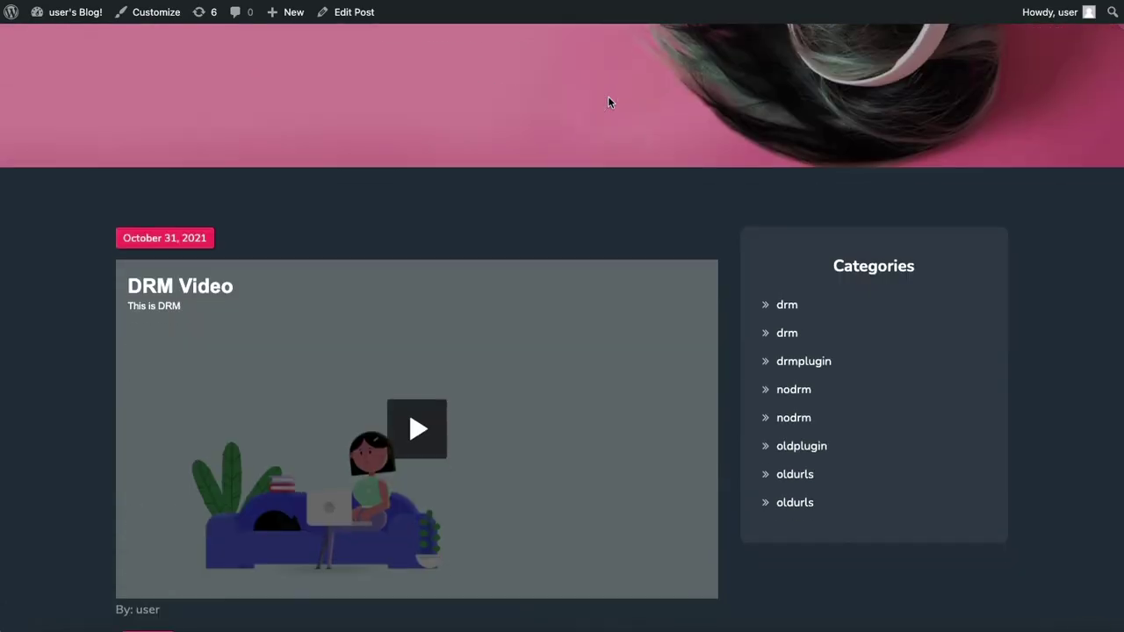
{"action": "scroll", "coordinate": [608, 101], "scroll_direction": "down", "scroll_amount": 1}
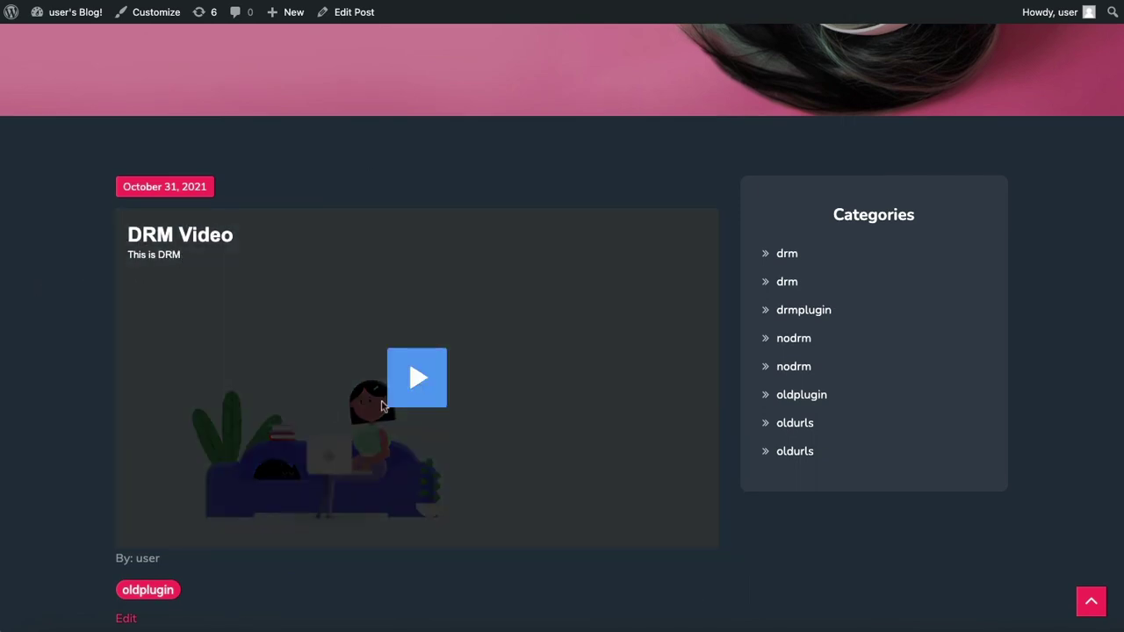
{"action": "left_click", "coordinate": [417, 377]}
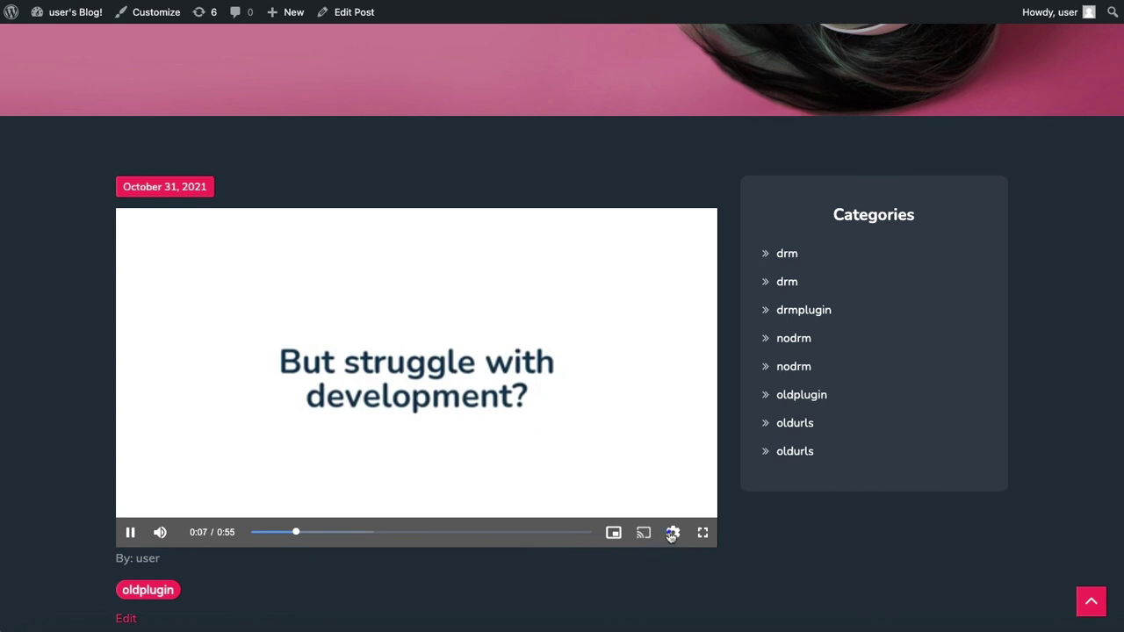
Check the player's 1080p–240p quality options, then pause the video at 0:16
{"action": "left_click", "coordinate": [672, 532]}
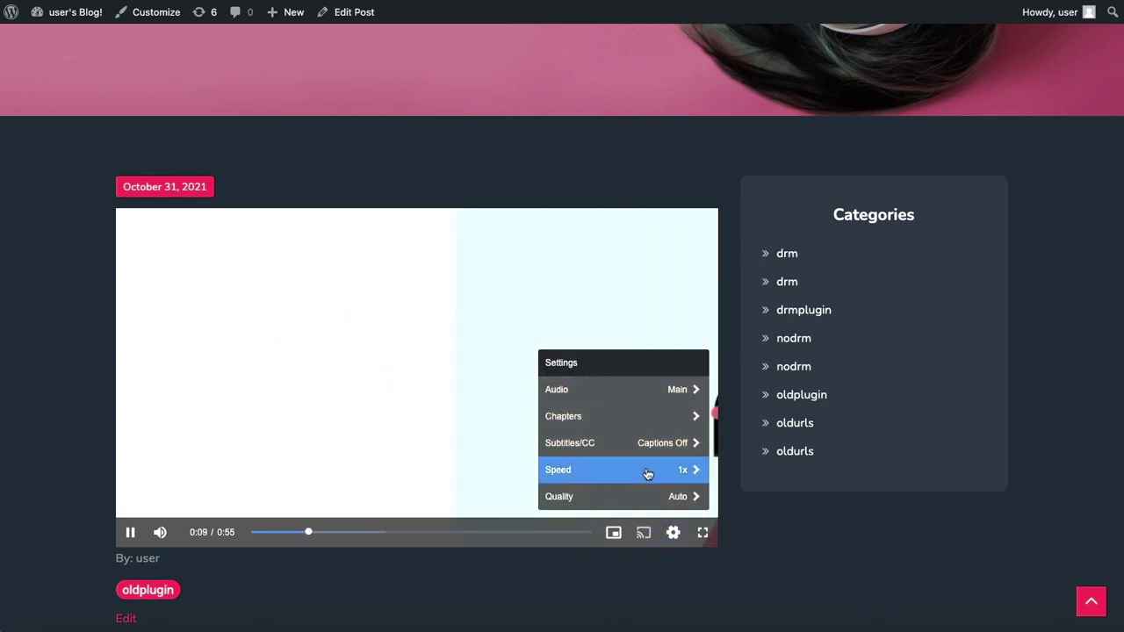
{"action": "left_click", "coordinate": [612, 497]}
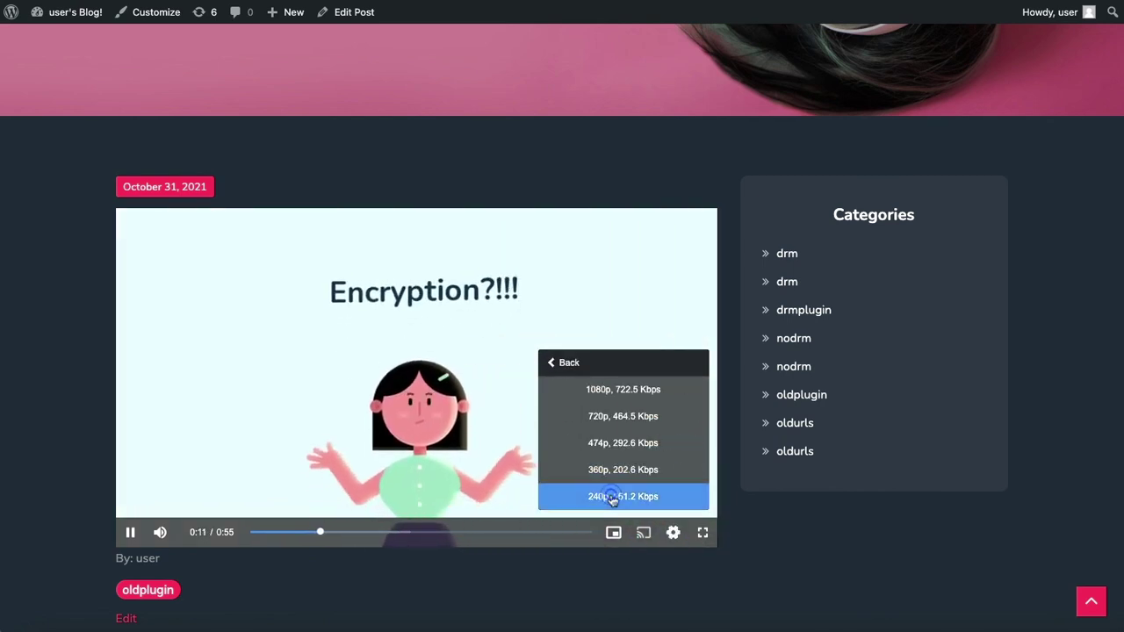
{"action": "left_click", "coordinate": [569, 364]}
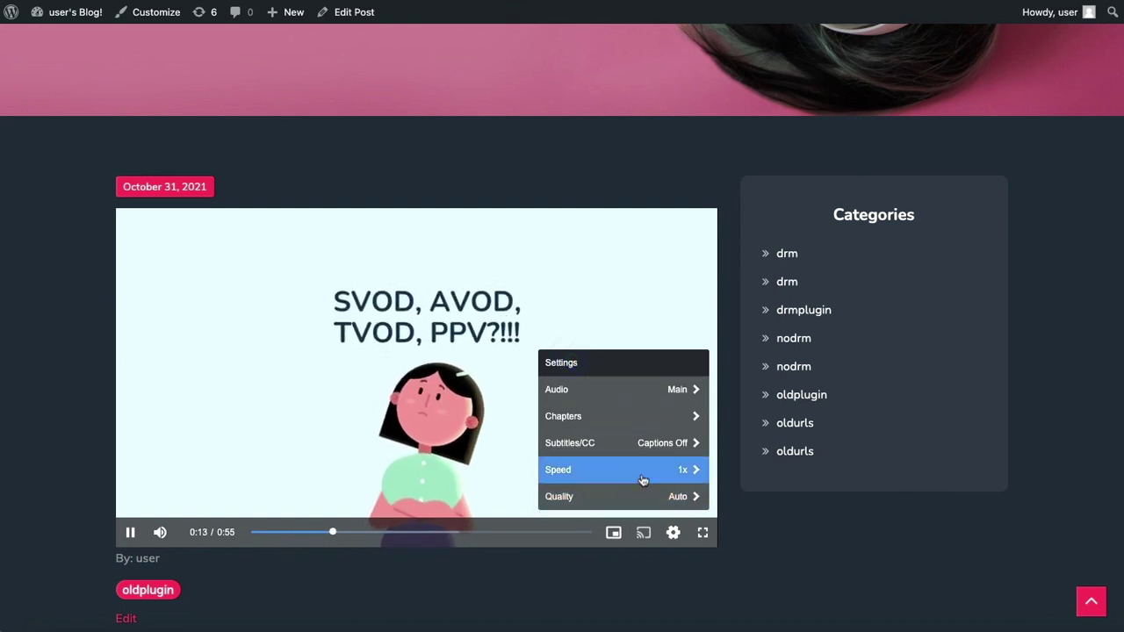
{"action": "left_click", "coordinate": [673, 533]}
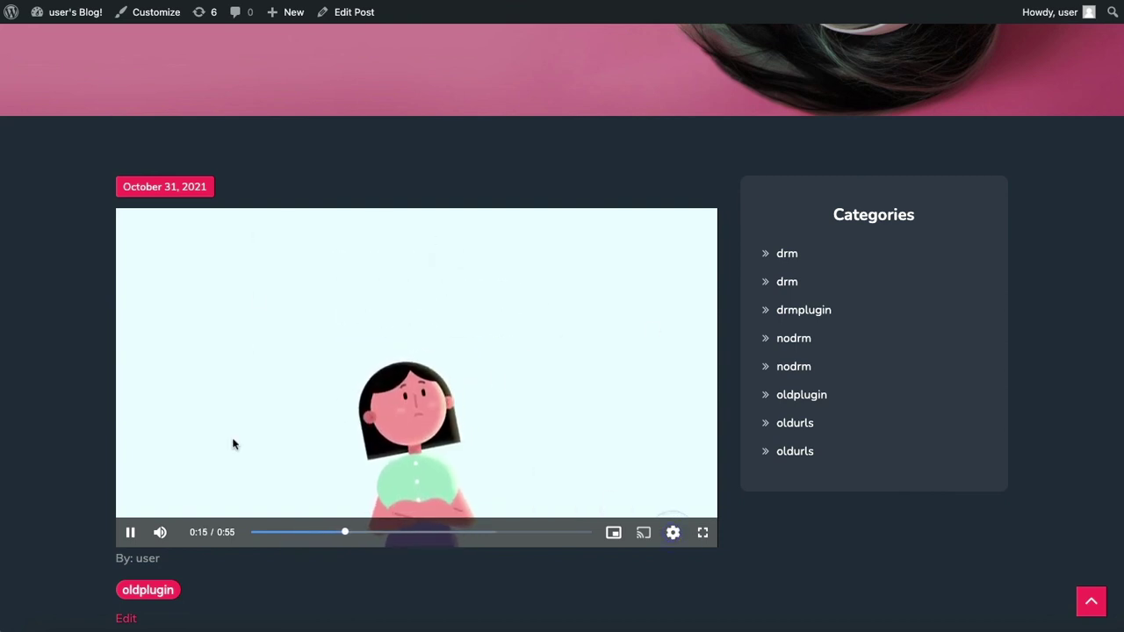
{"action": "left_click", "coordinate": [129, 533]}
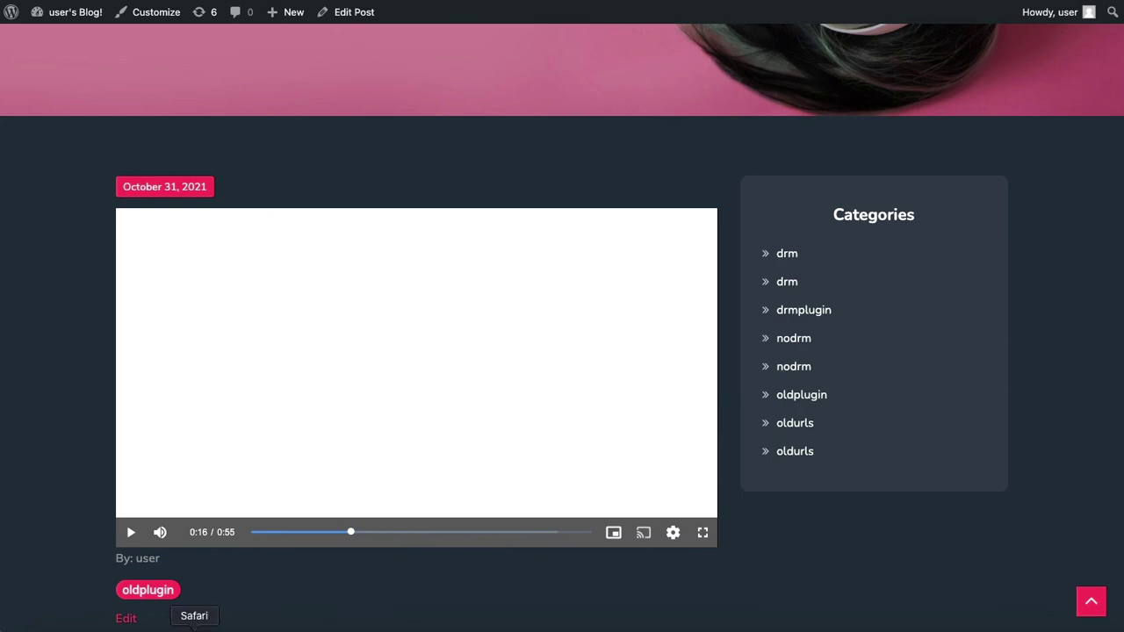
Load the published post's URL in Safari
{"action": "left_click", "coordinate": [193, 626]}
{"action": "left_click", "coordinate": [612, 22]}
{"action": "type", "text": "https://bitaci.com/2021/10/31/drm-widevine-playready-fairplay/"}
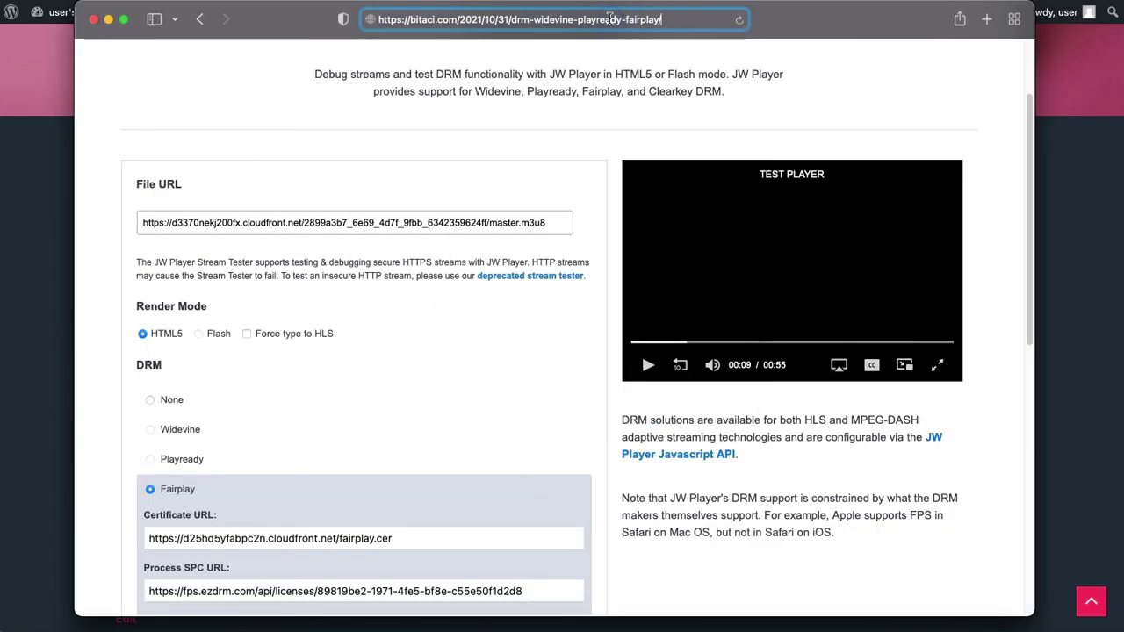
{"action": "key", "text": "Return"}
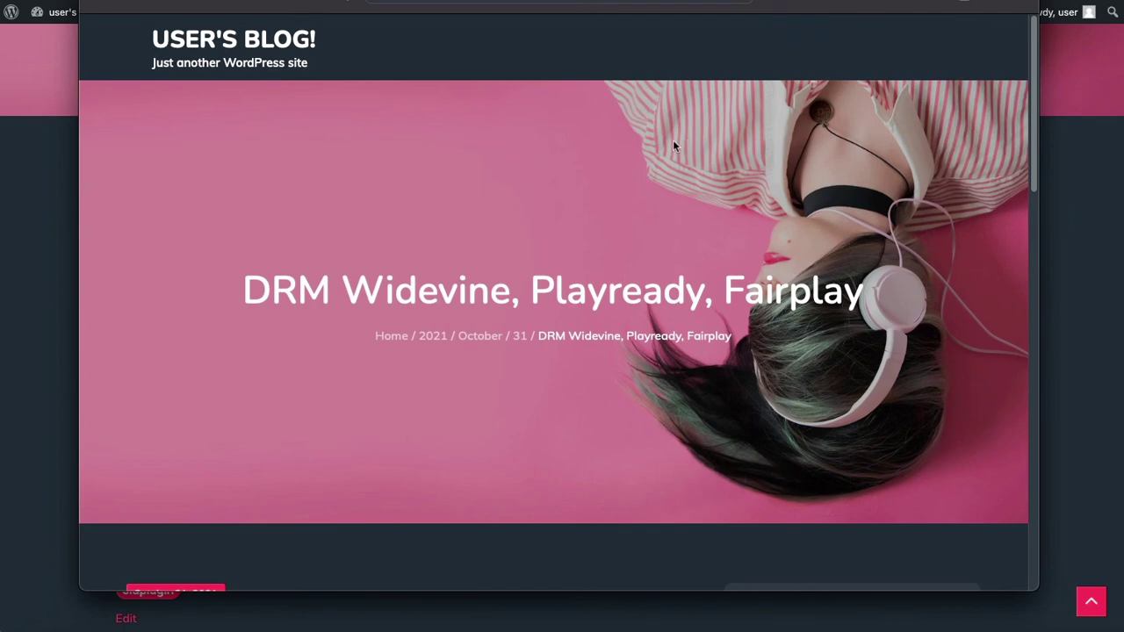
Play the FairPlay video titled 'Safari' and pause it at 0:07
{"action": "scroll", "coordinate": [653, 145], "scroll_direction": "down", "scroll_amount": 5}
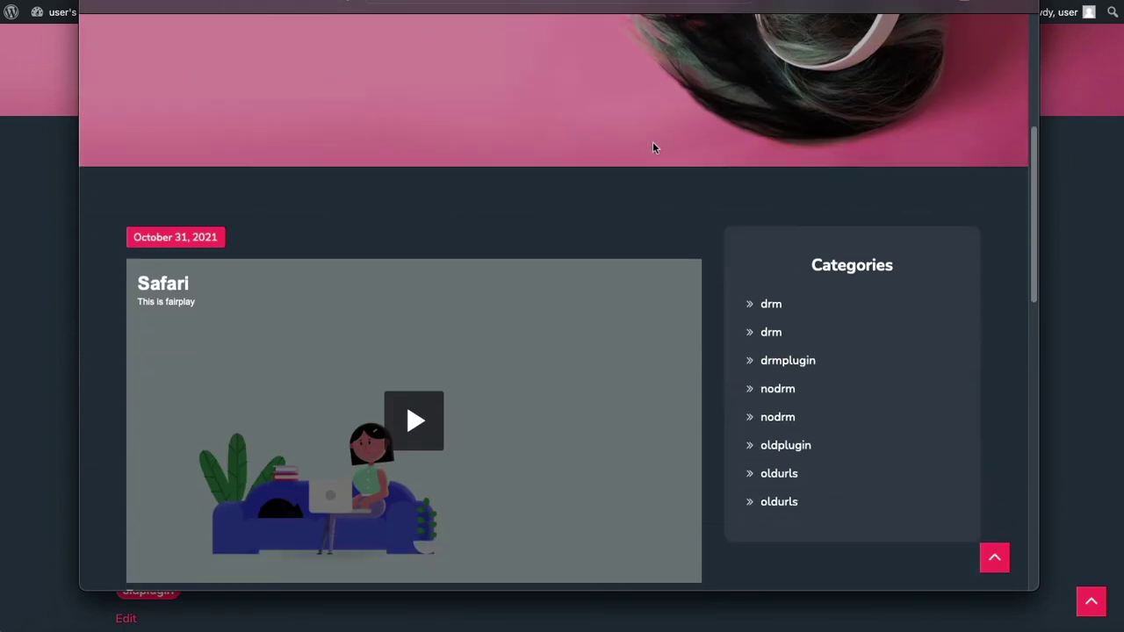
{"action": "scroll", "coordinate": [652, 146], "scroll_direction": "down", "scroll_amount": 1}
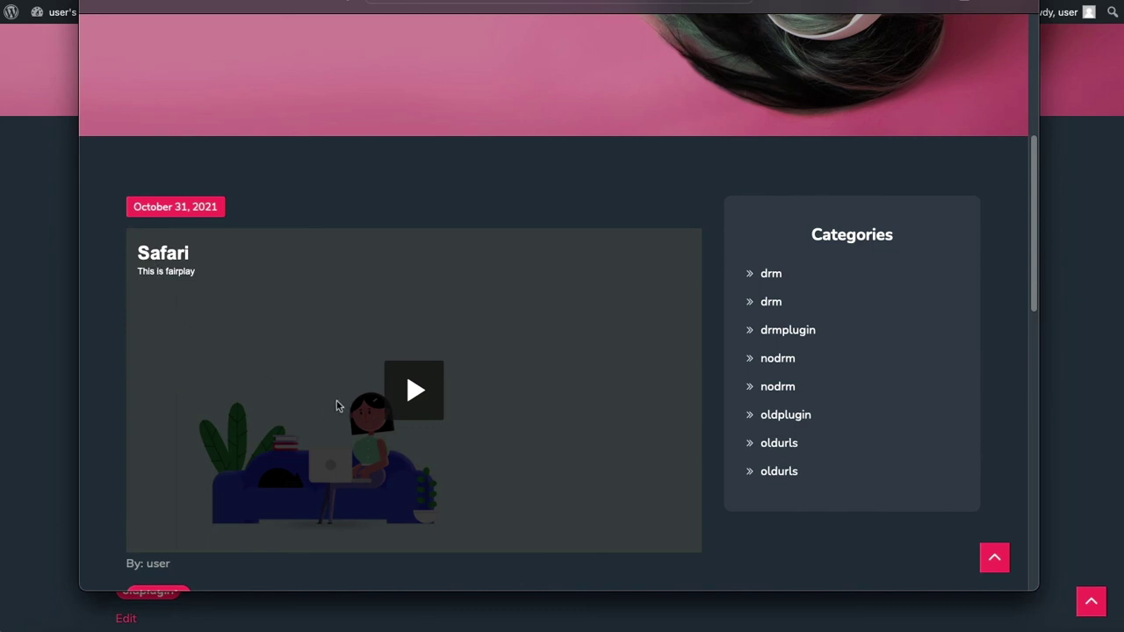
{"action": "scroll", "coordinate": [338, 402], "scroll_direction": "down", "scroll_amount": 1}
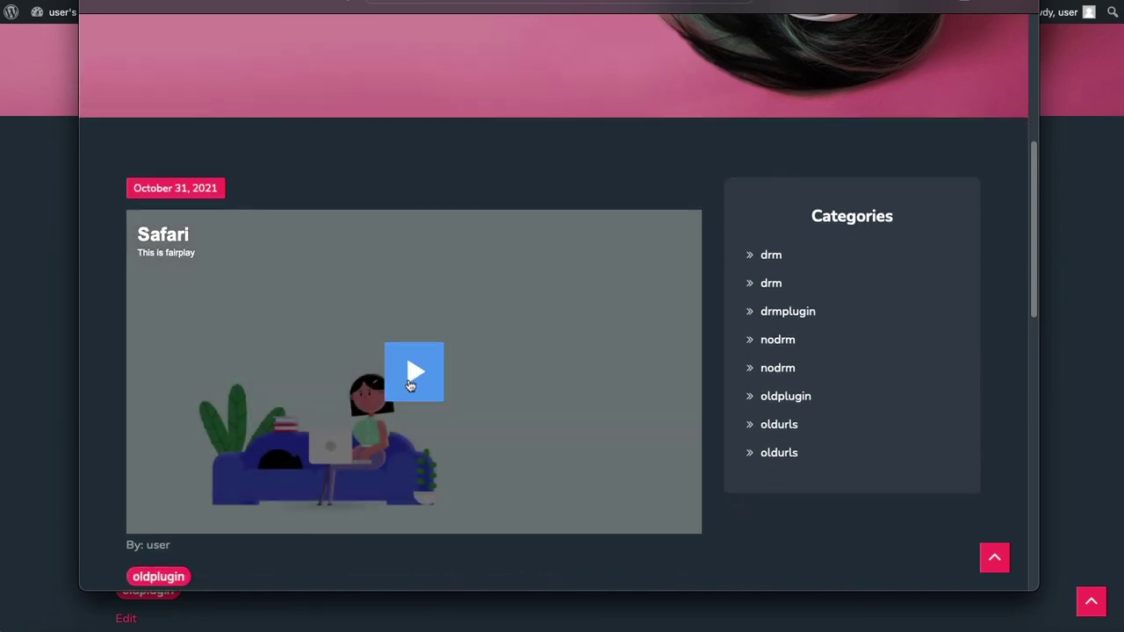
{"action": "left_click", "coordinate": [412, 376]}
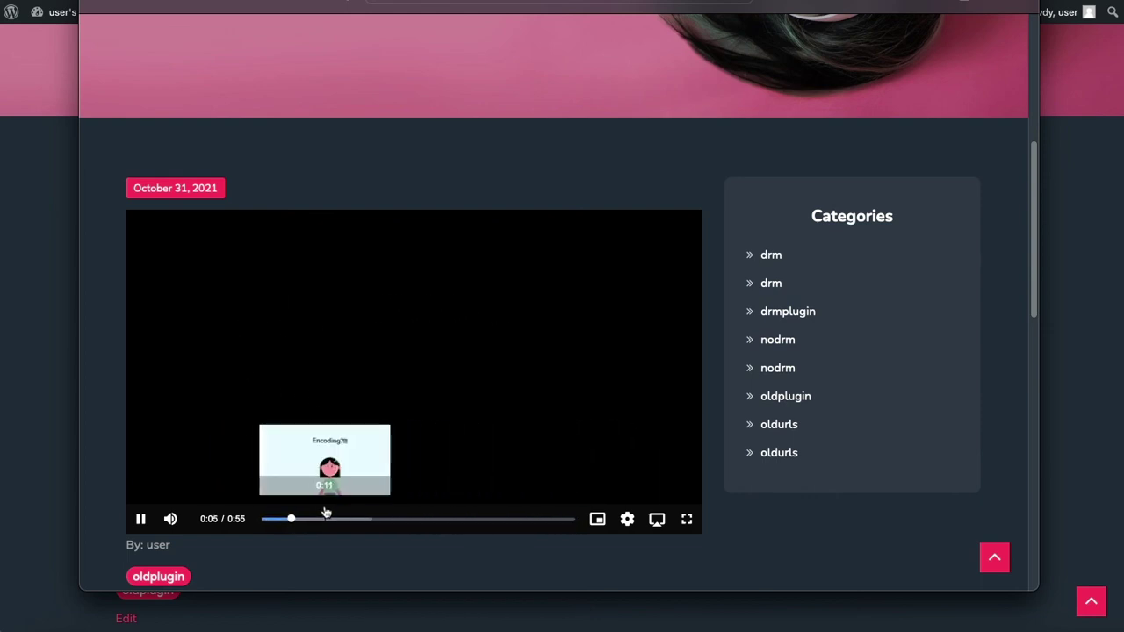
{"action": "left_click", "coordinate": [135, 527]}
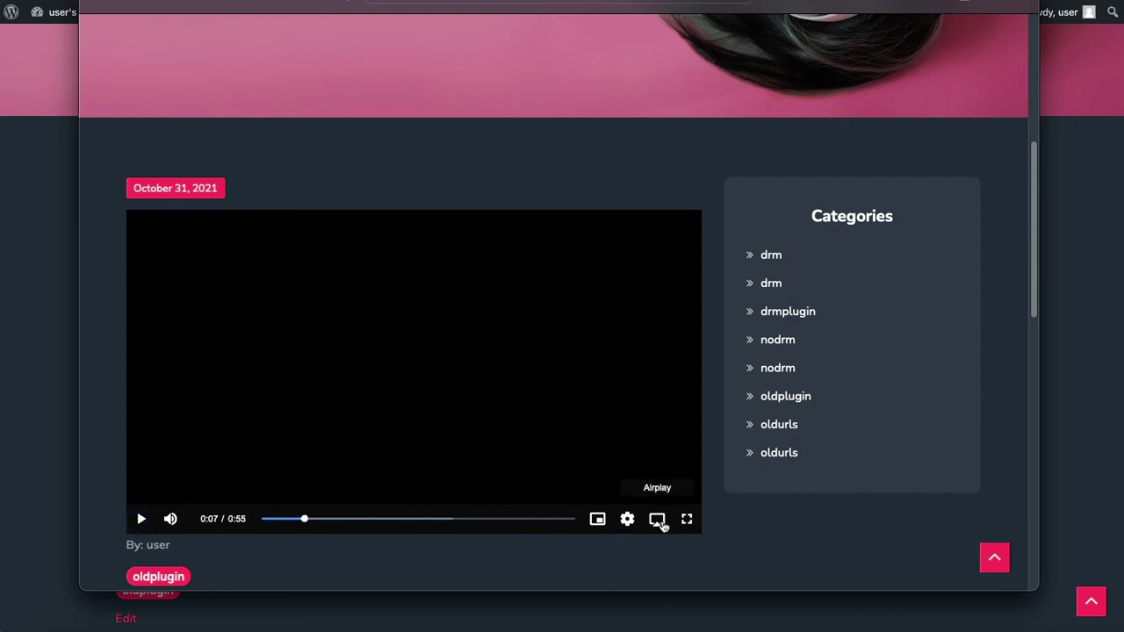